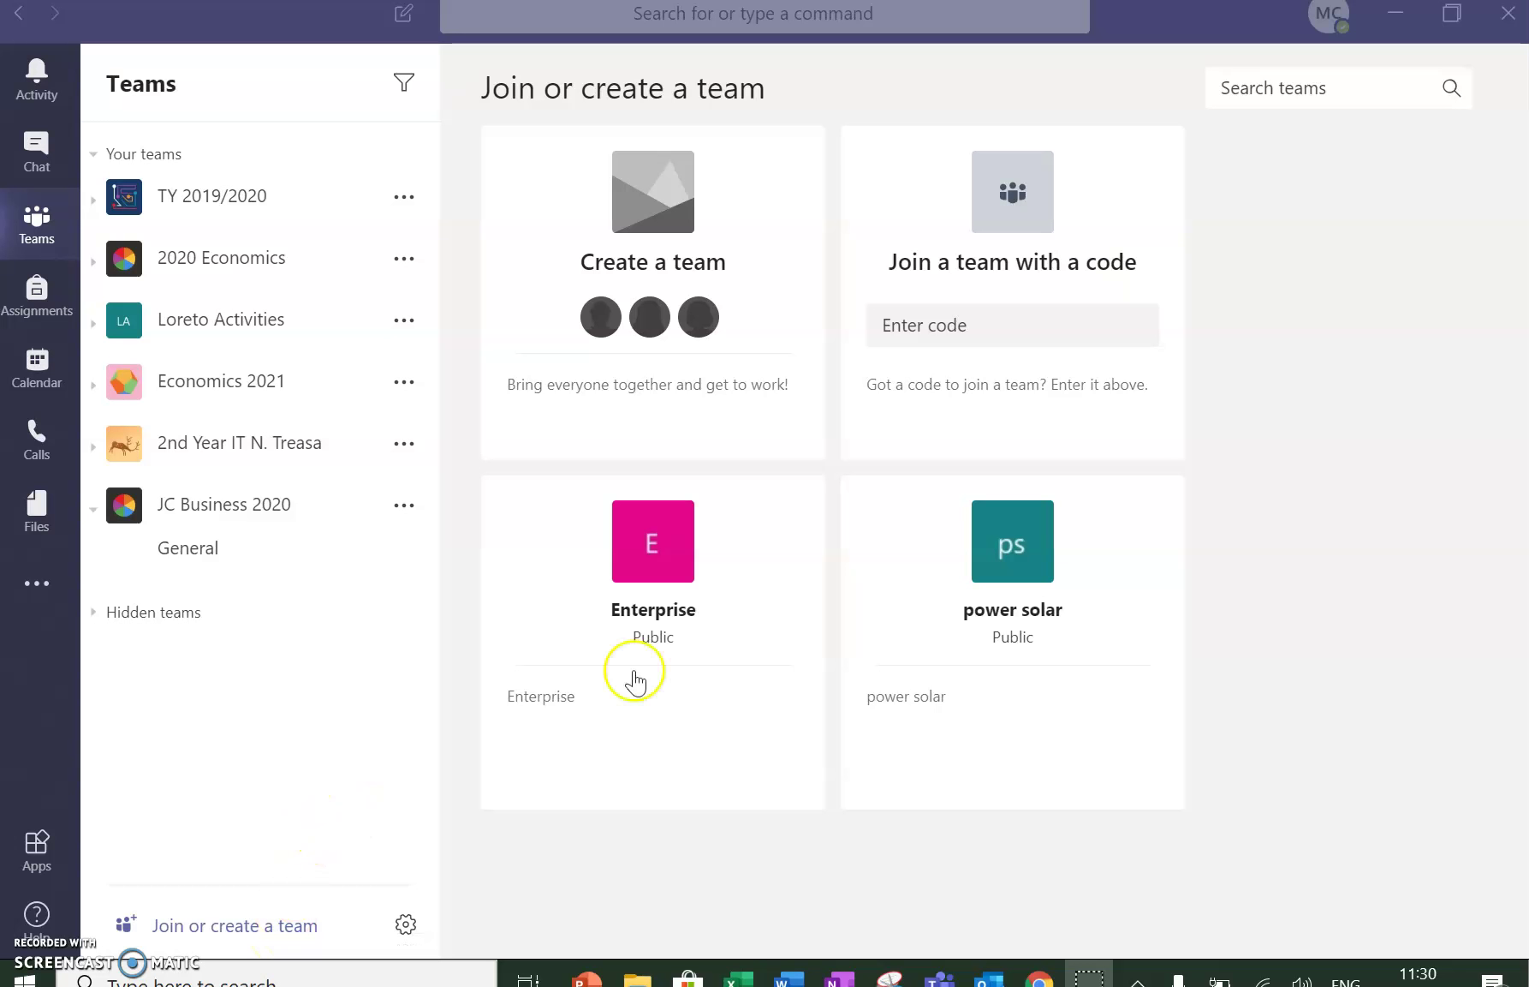
Create a new team of the Class type named COVID-19.
left_click(665, 394)
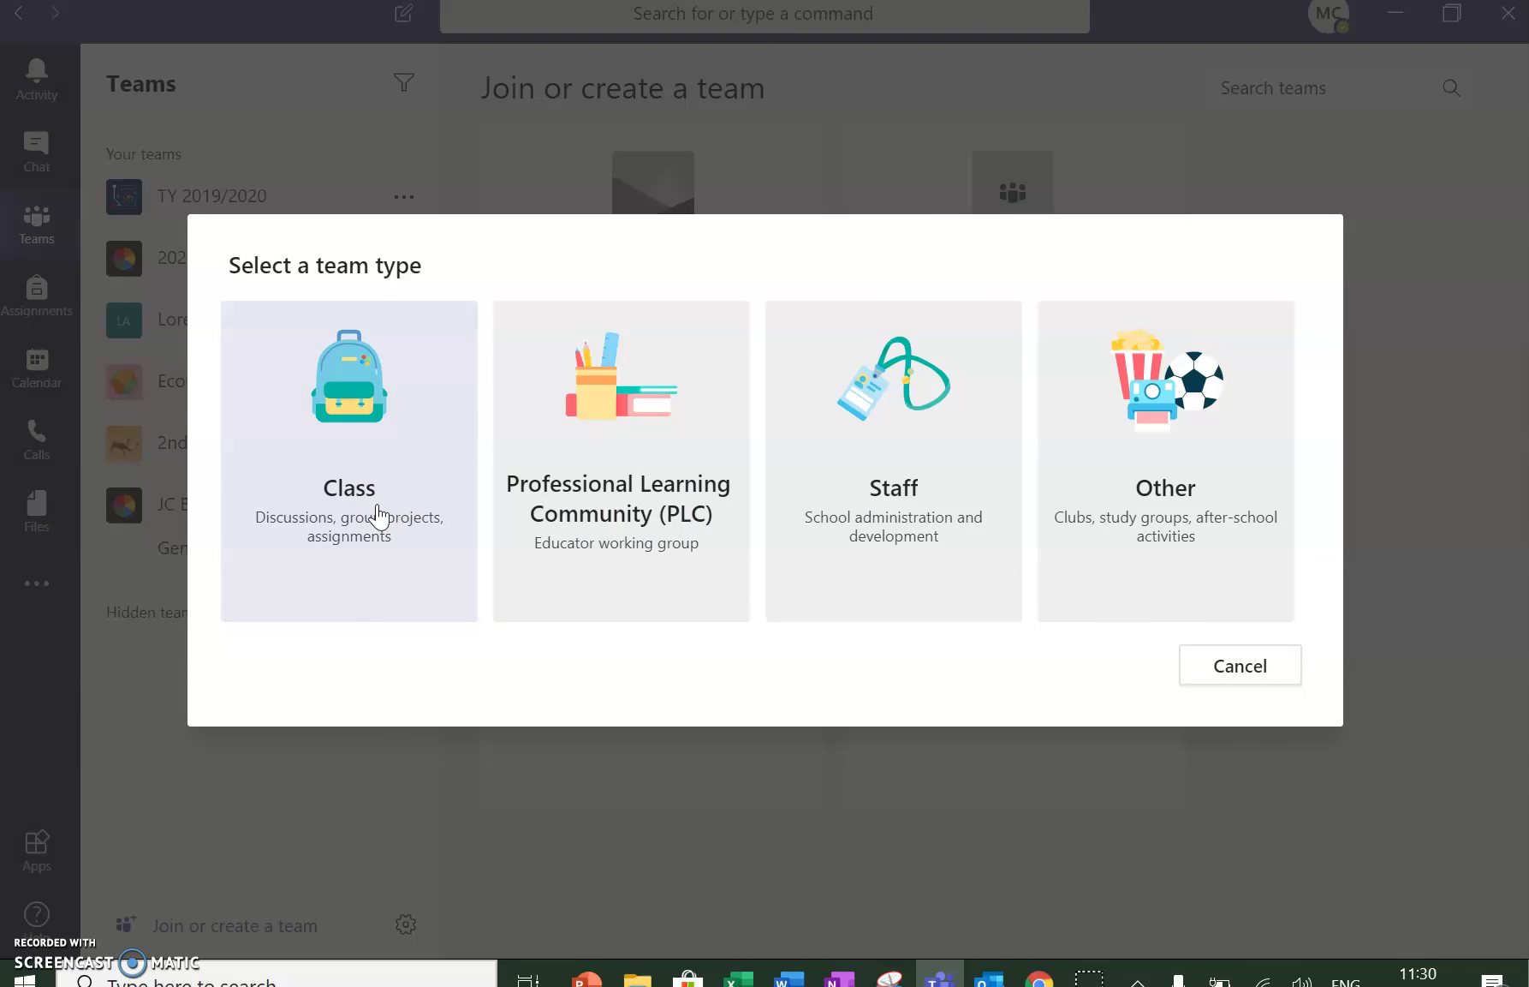
left_click(379, 515)
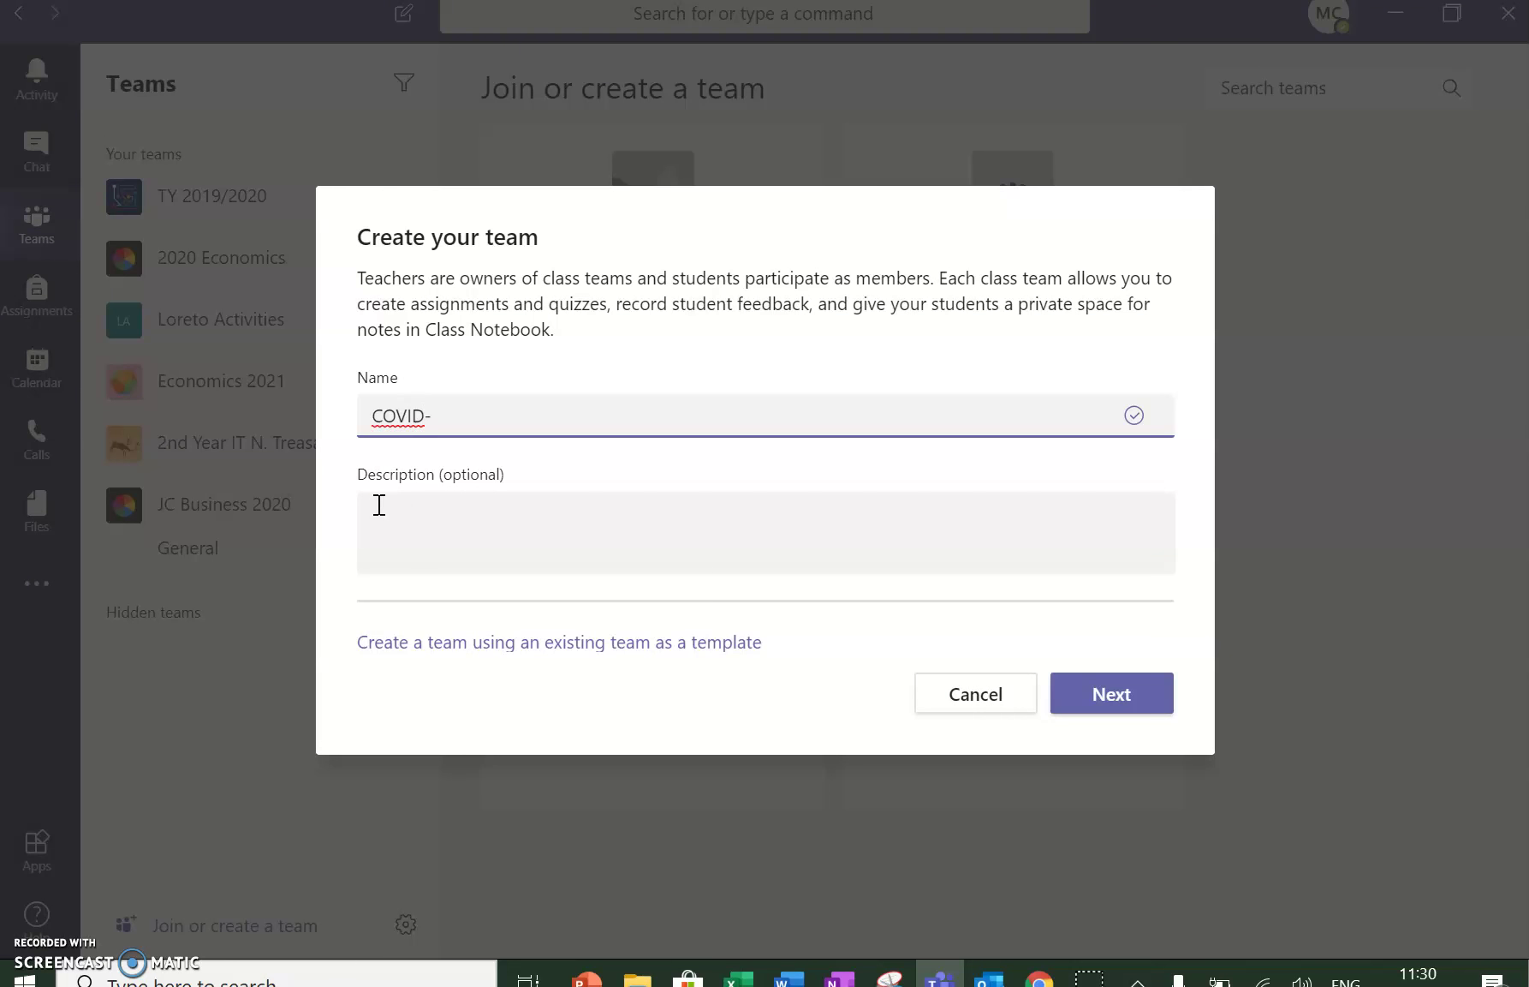
left_click(1096, 699)
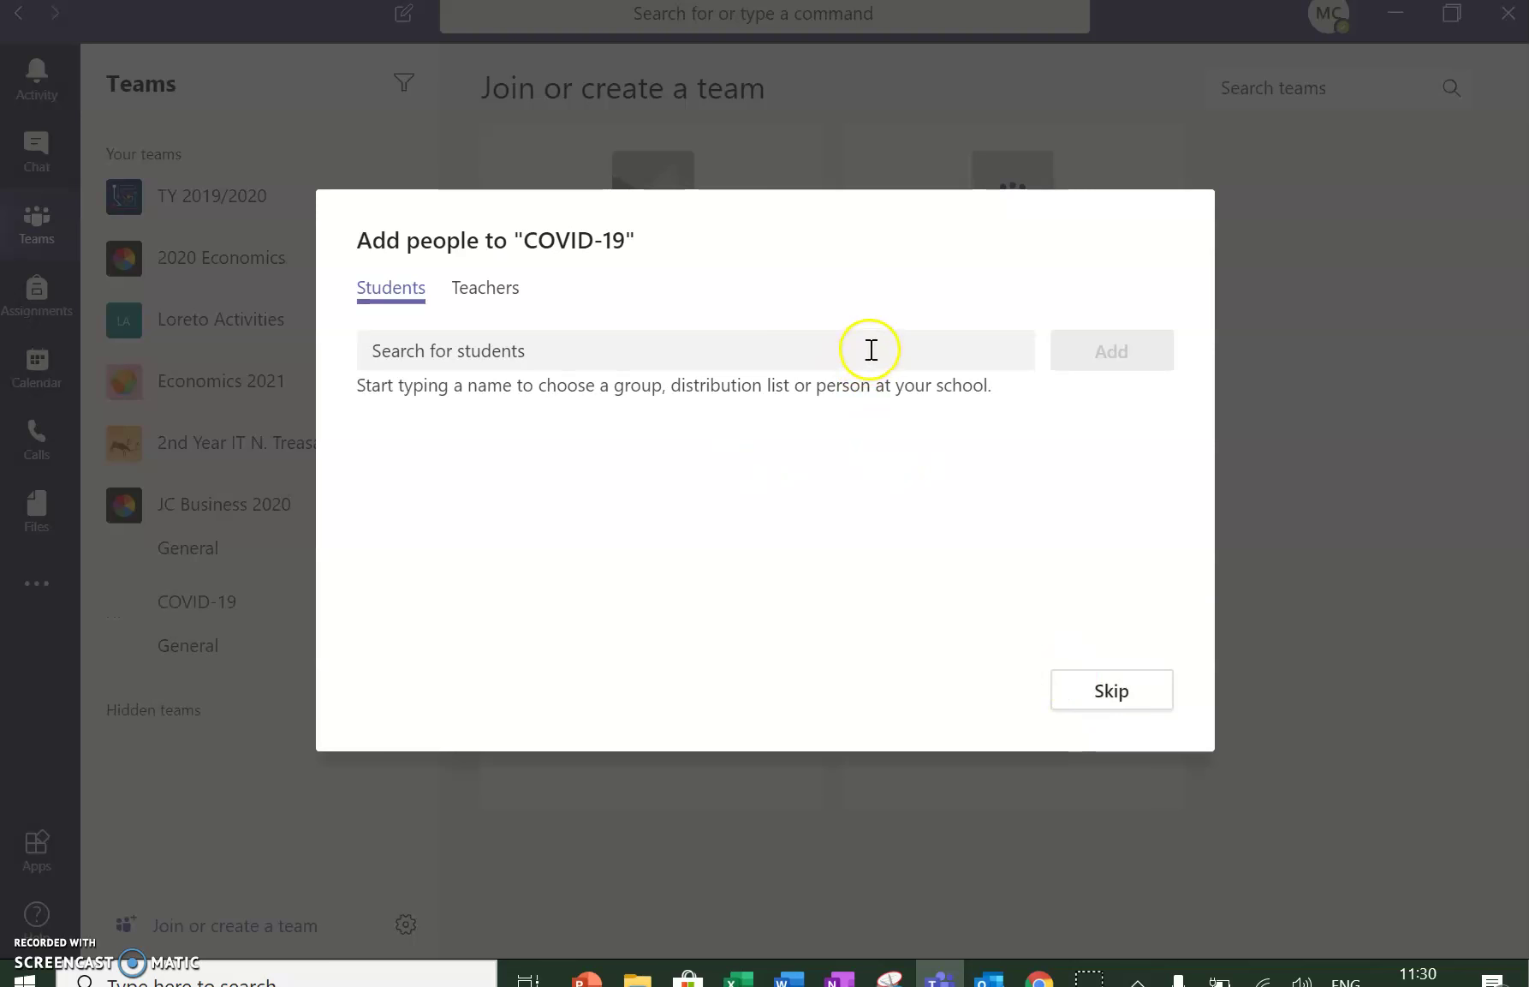
Add the Deputy account and one other staff member to the COVID-19 team as teachers, and finish without adding students.
left_click(504, 298)
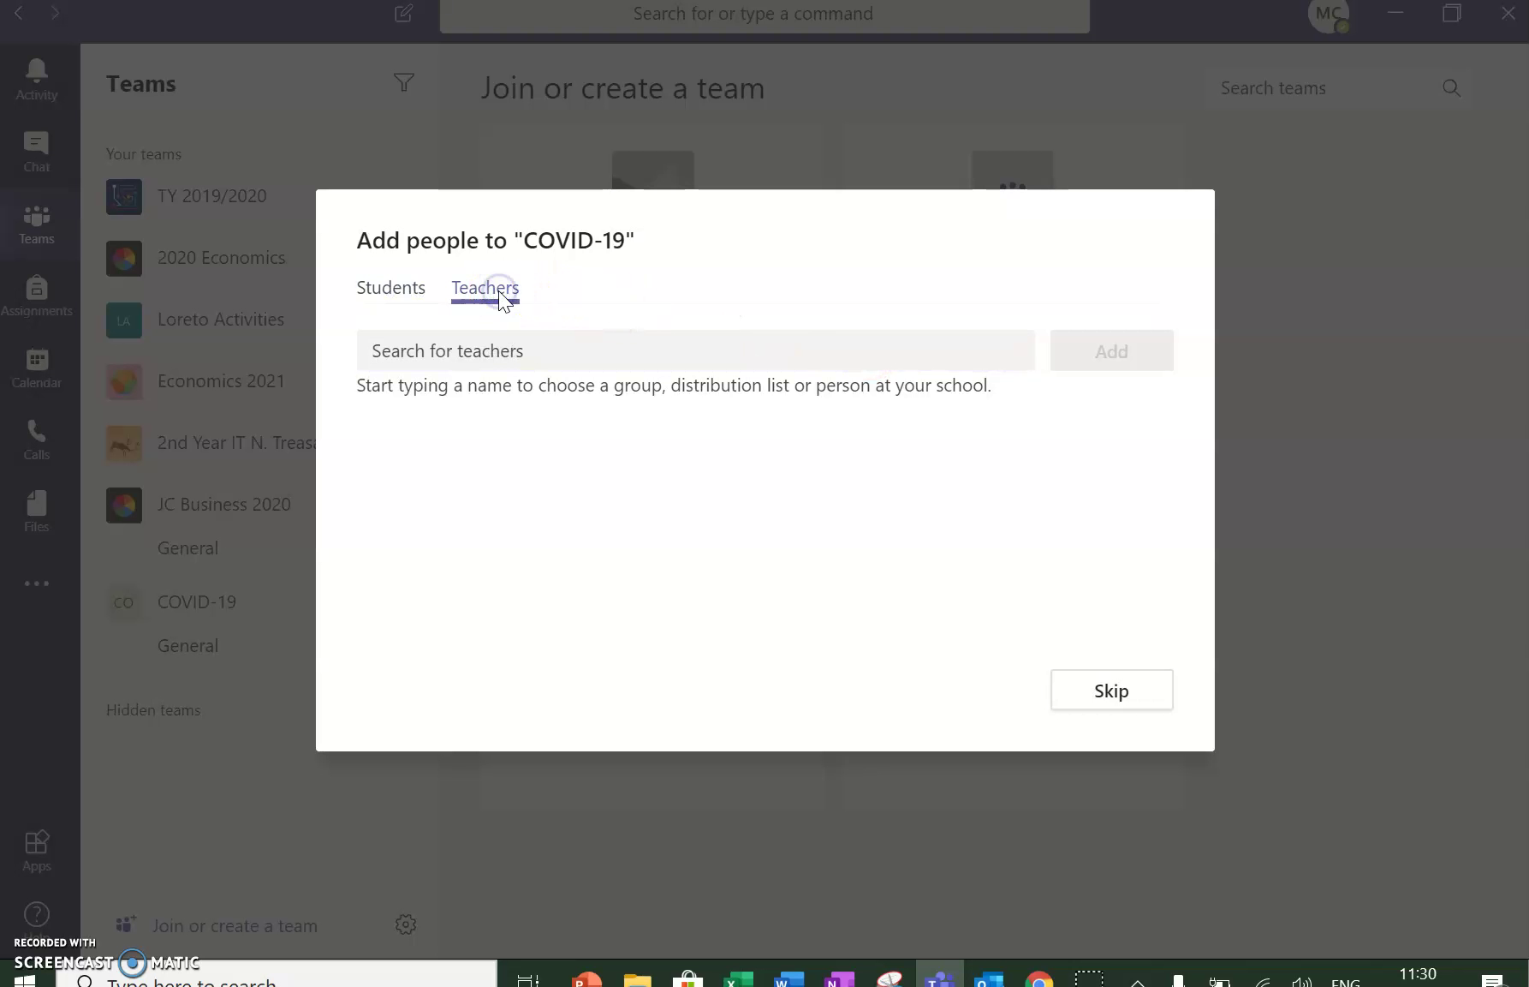
left_click(489, 364)
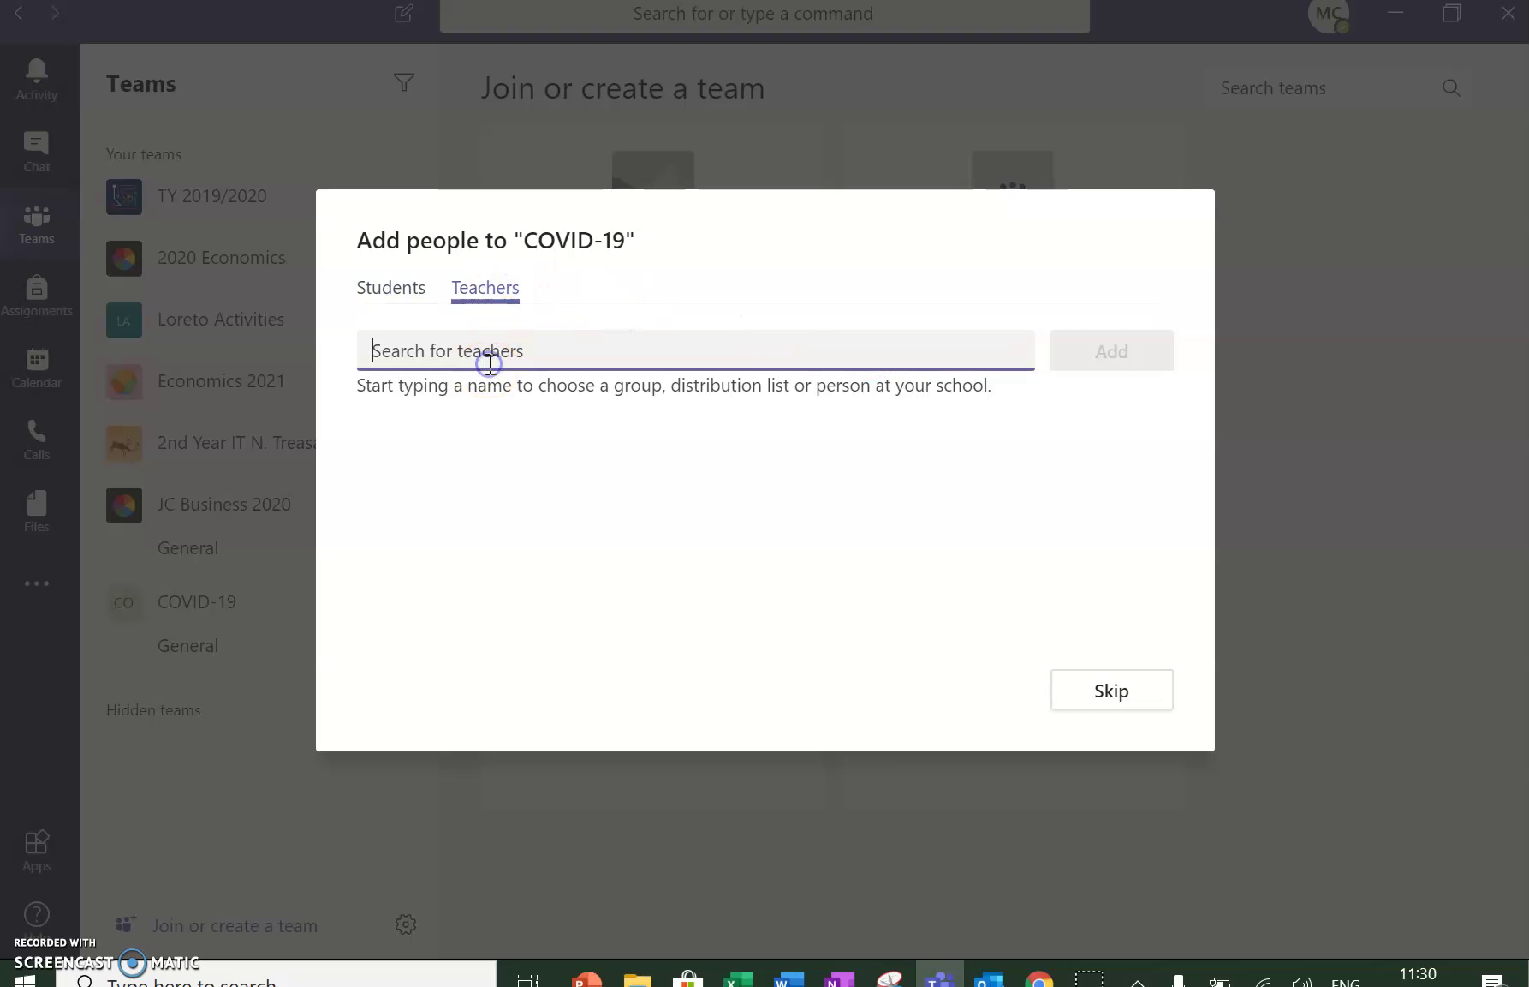
type("dep")
left_click(475, 406)
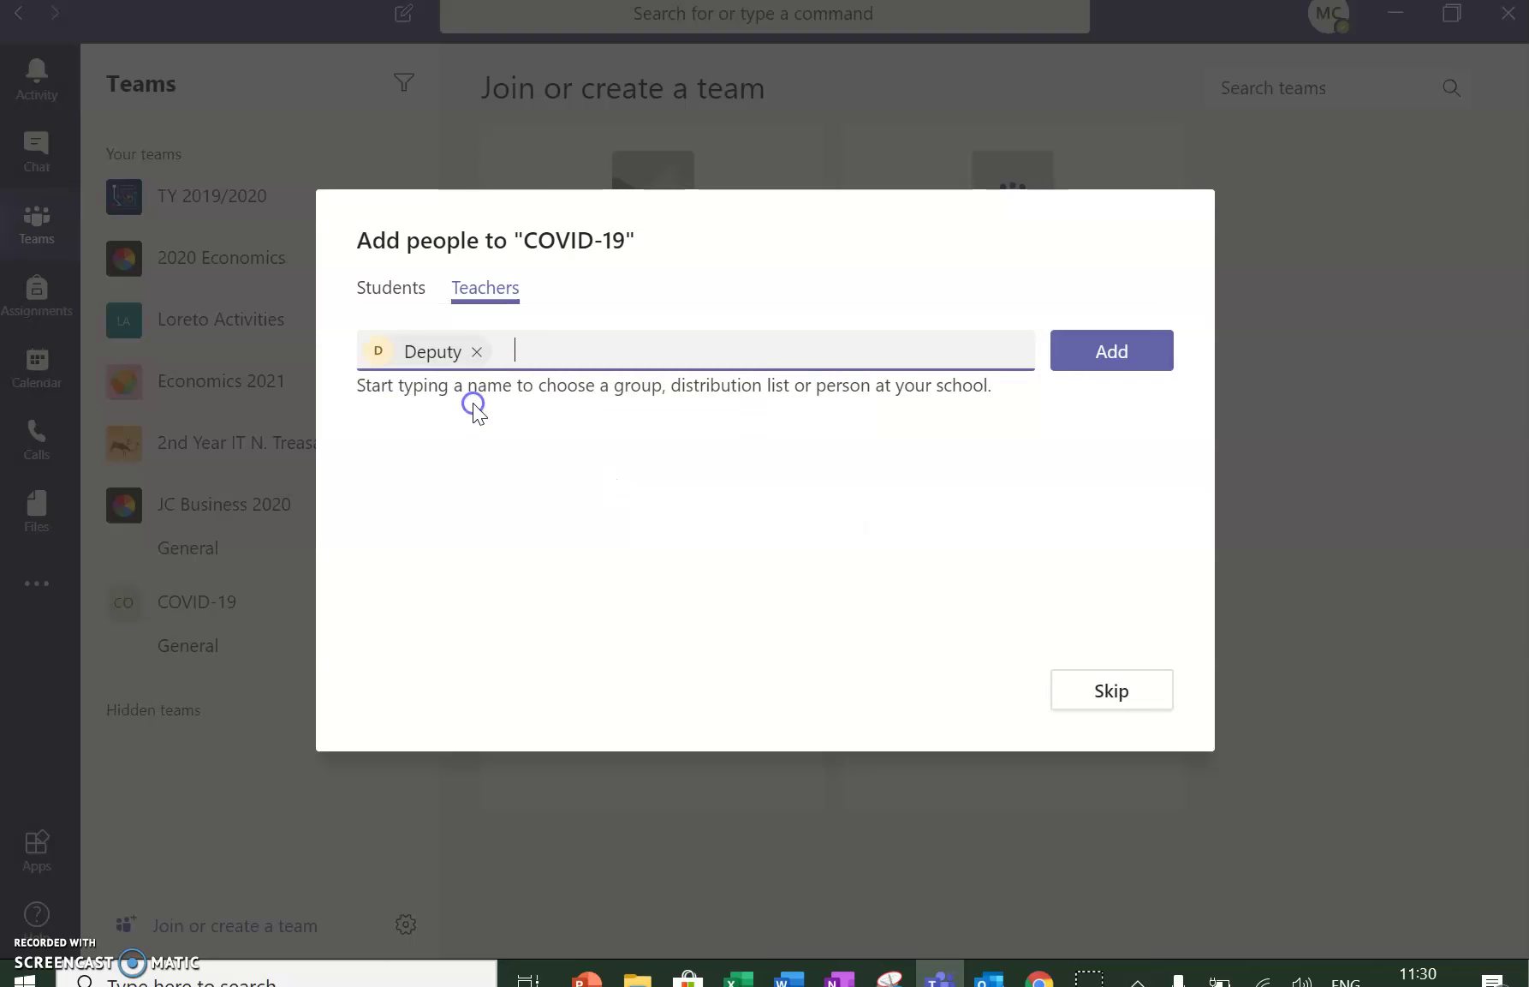
type("marg")
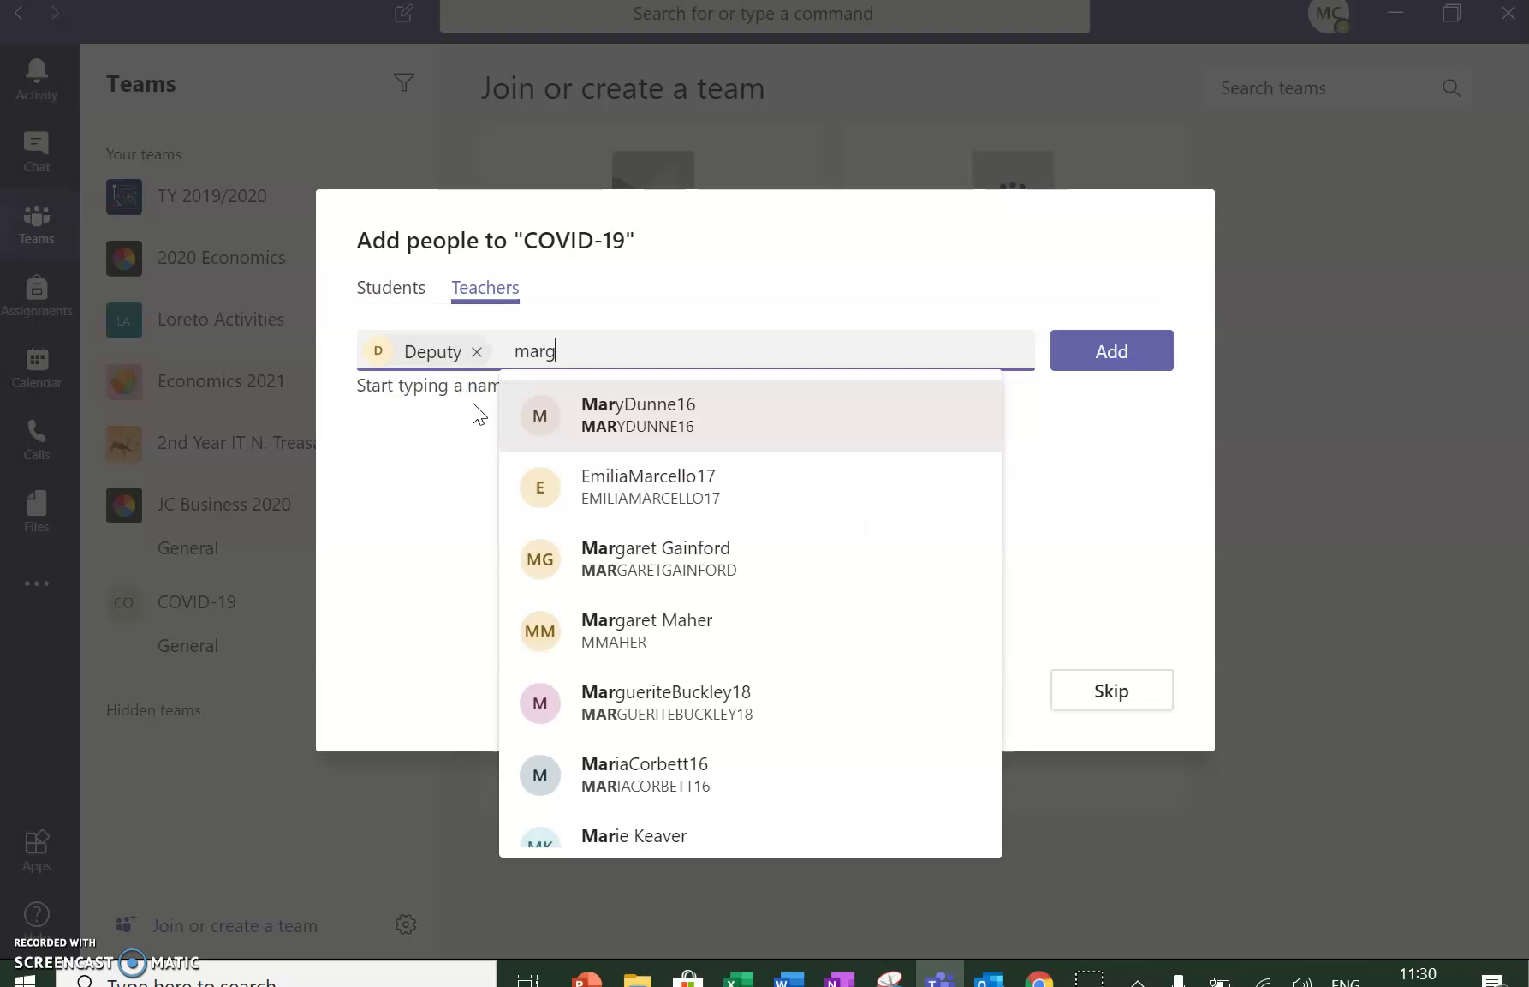
left_click(646, 426)
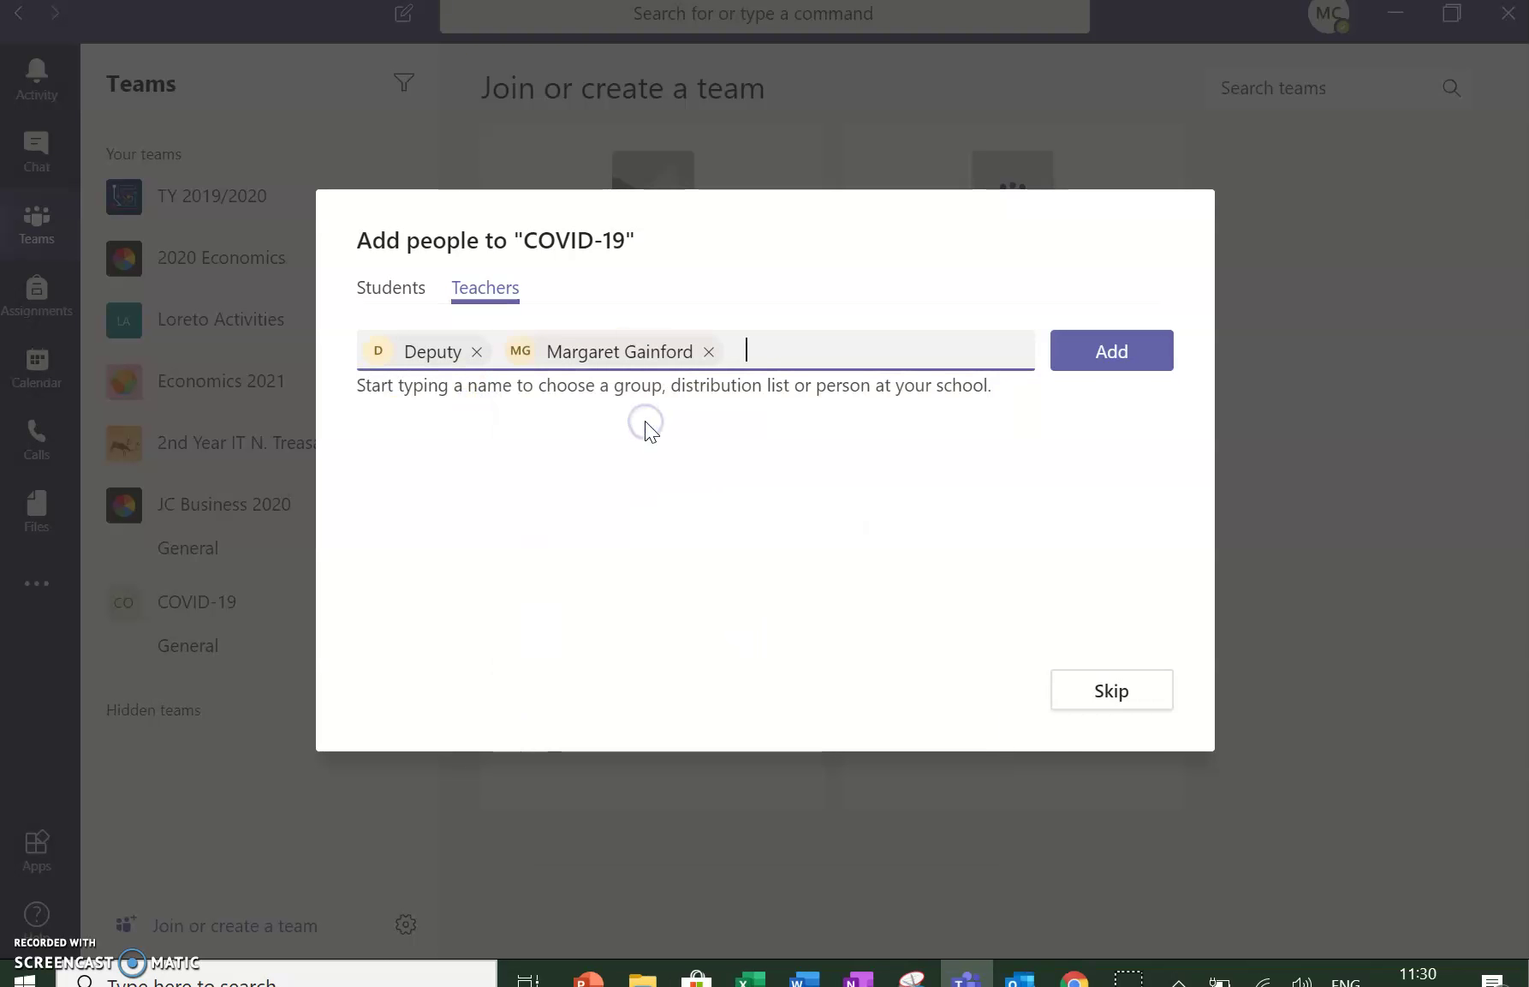
left_click(1101, 351)
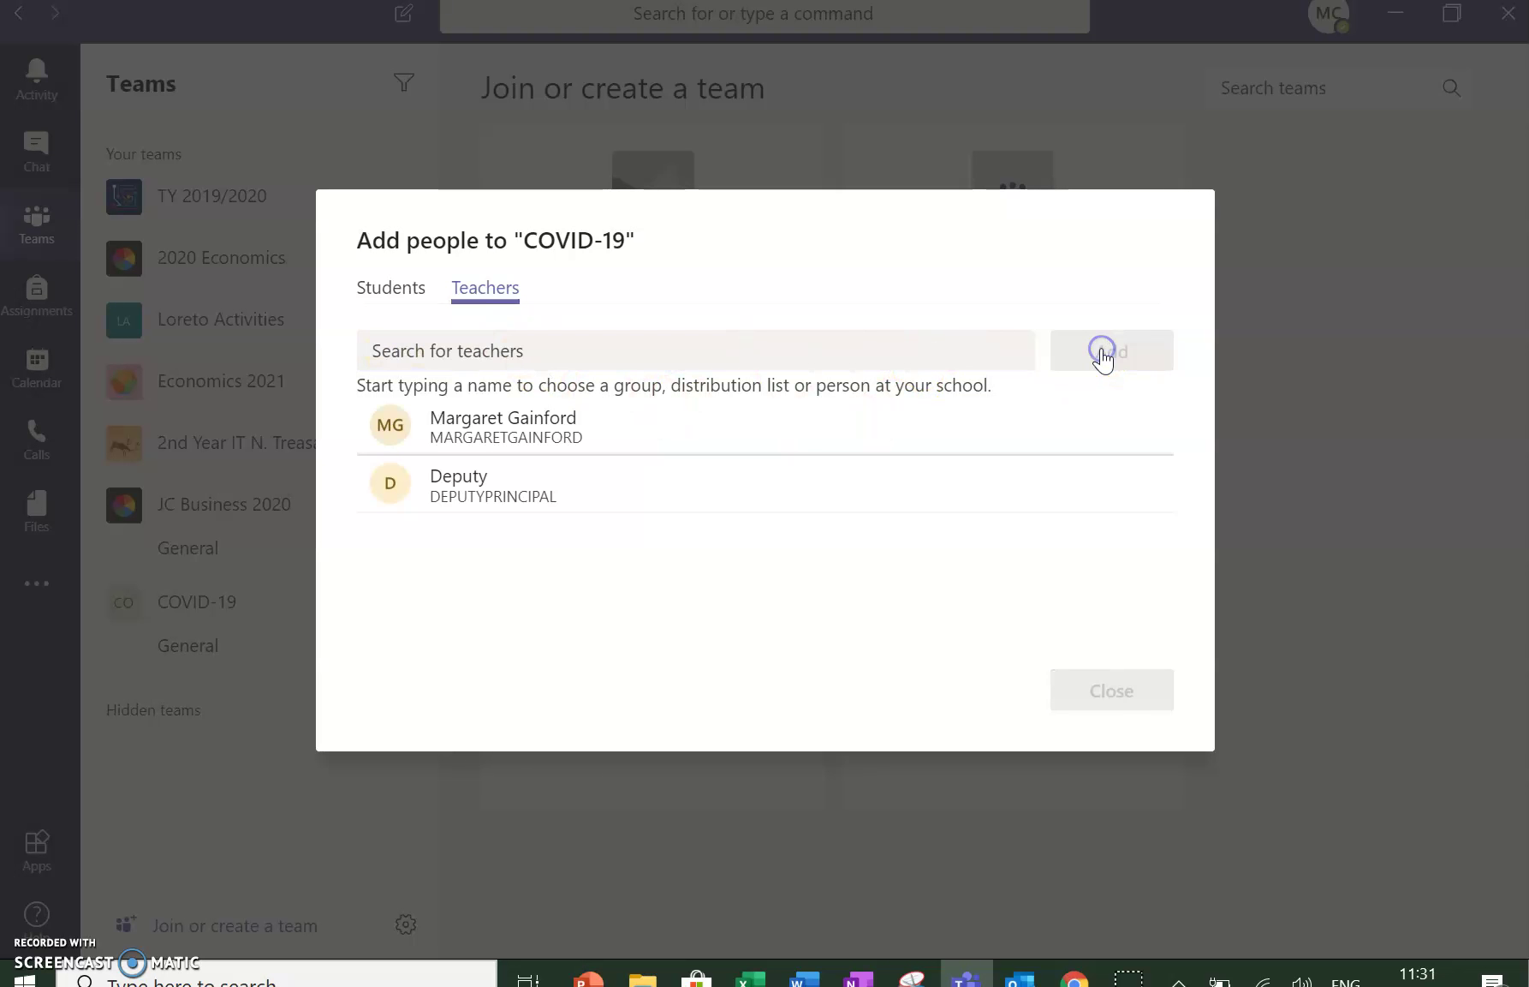
left_click(393, 291)
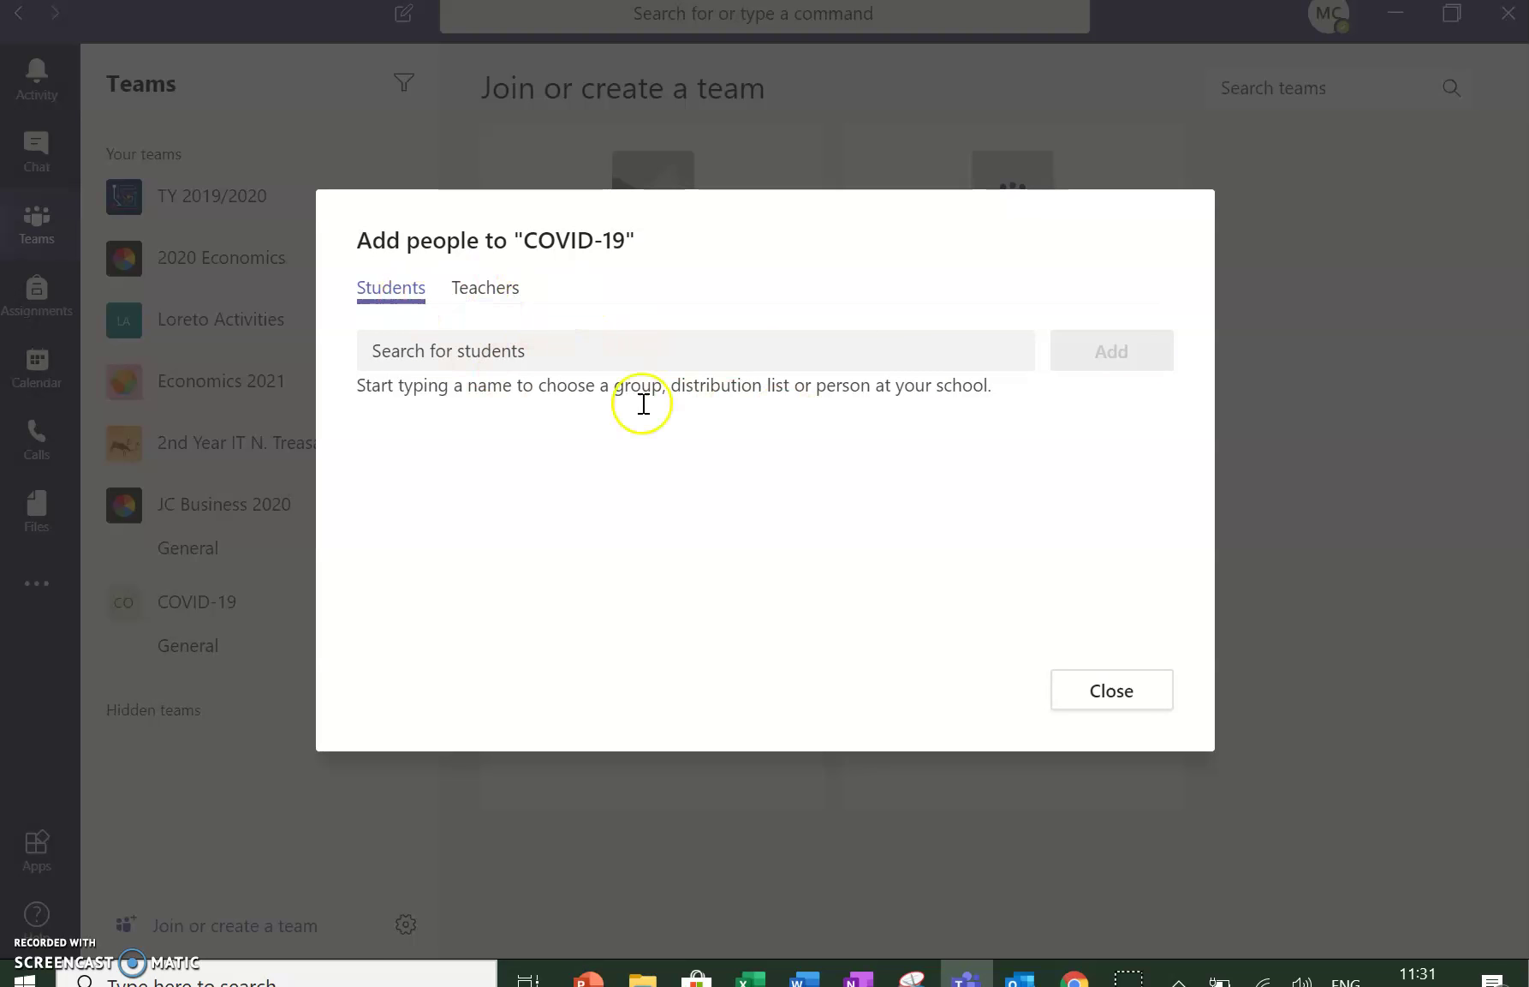
left_click(1106, 704)
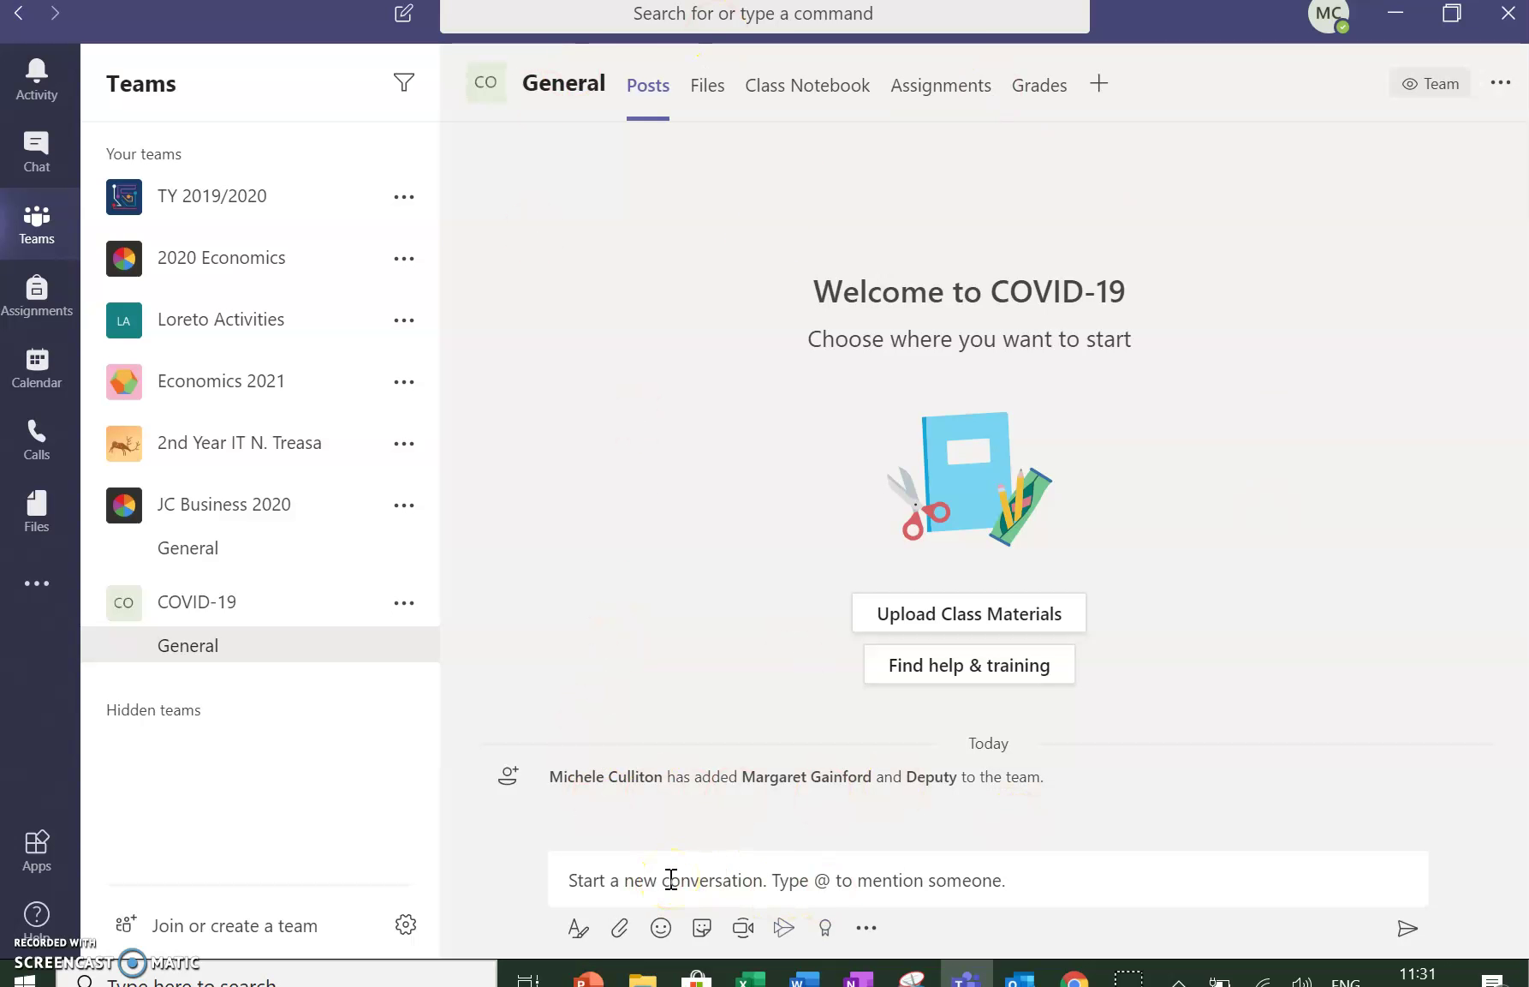
Create a folder named Videos in the files of the COVID-19 team's General channel.
left_click(707, 94)
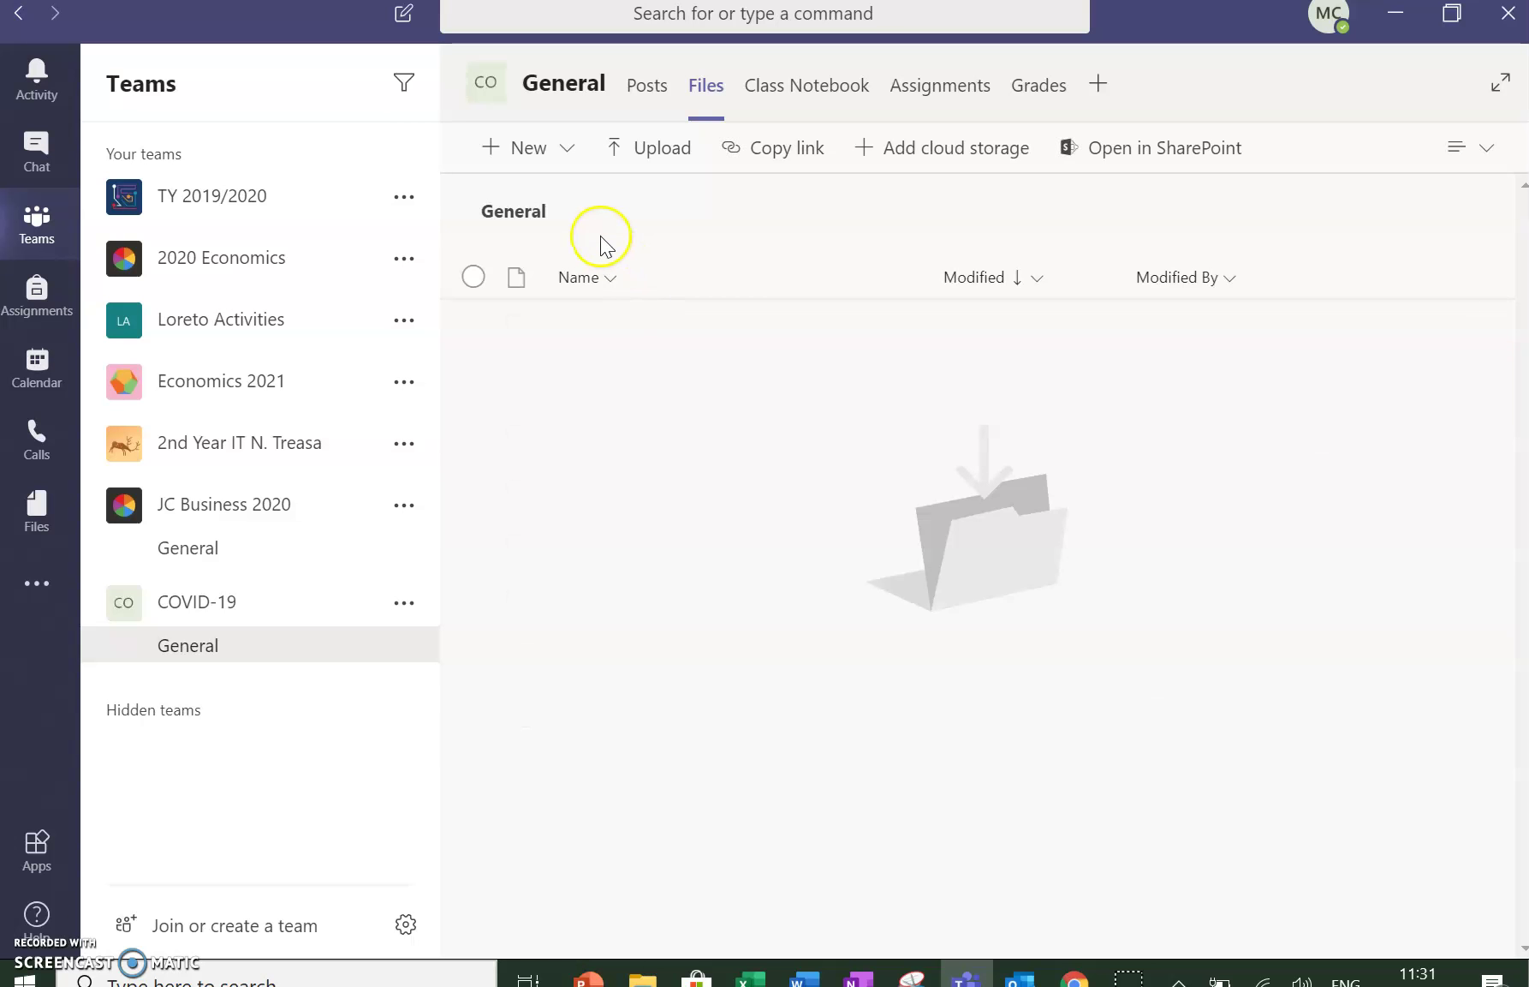
left_click(518, 163)
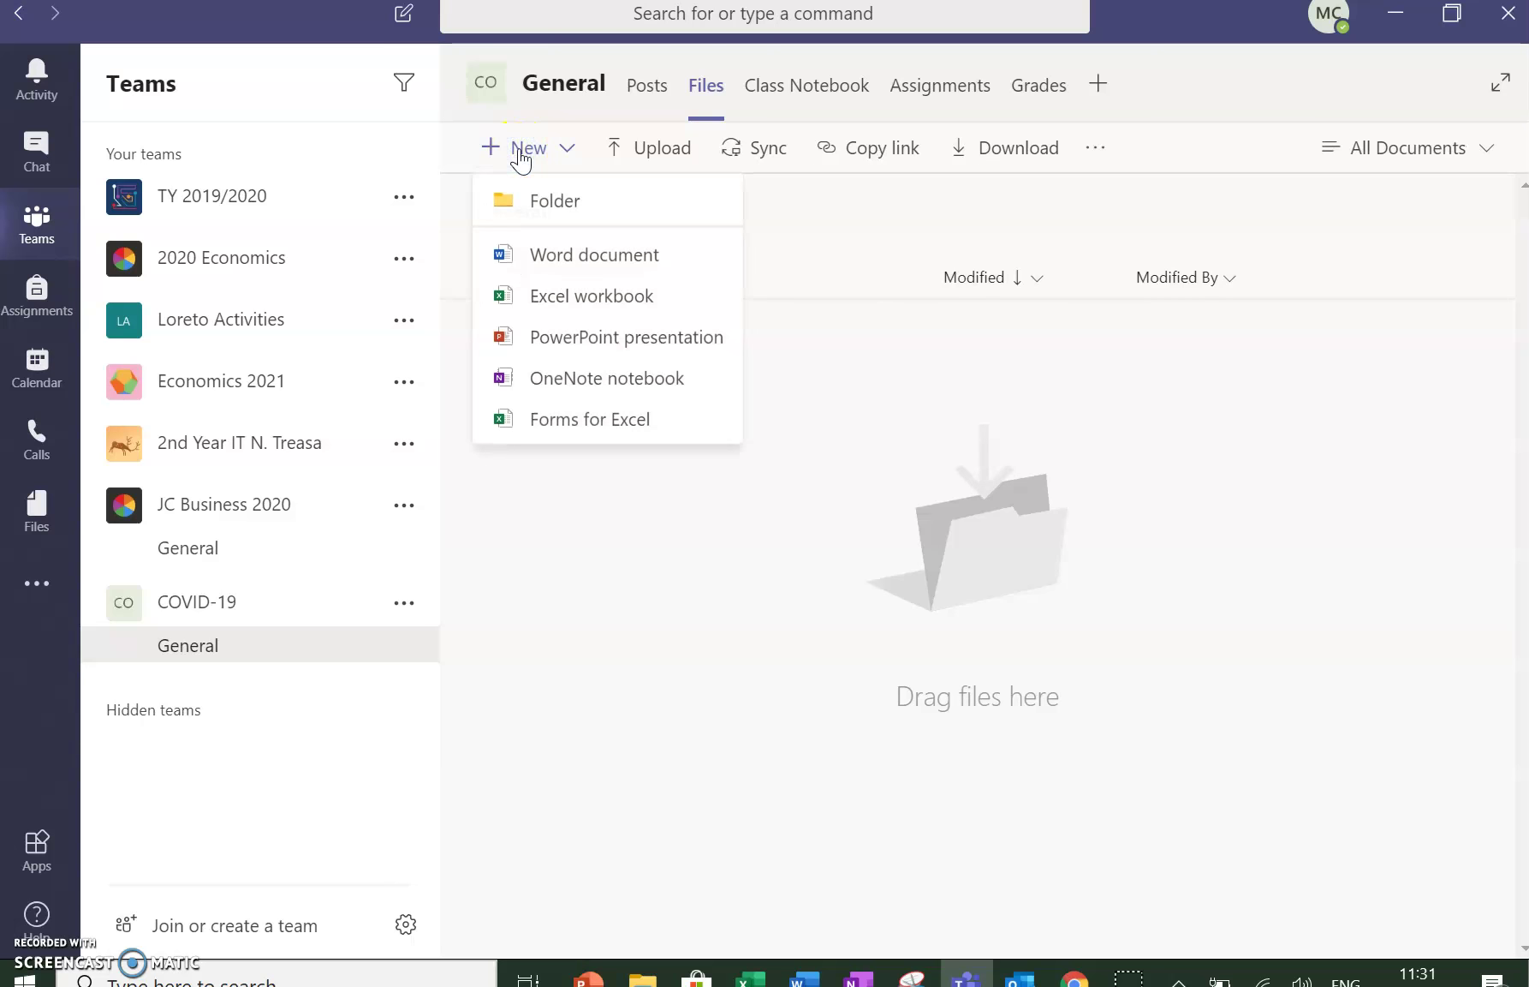
left_click(528, 213)
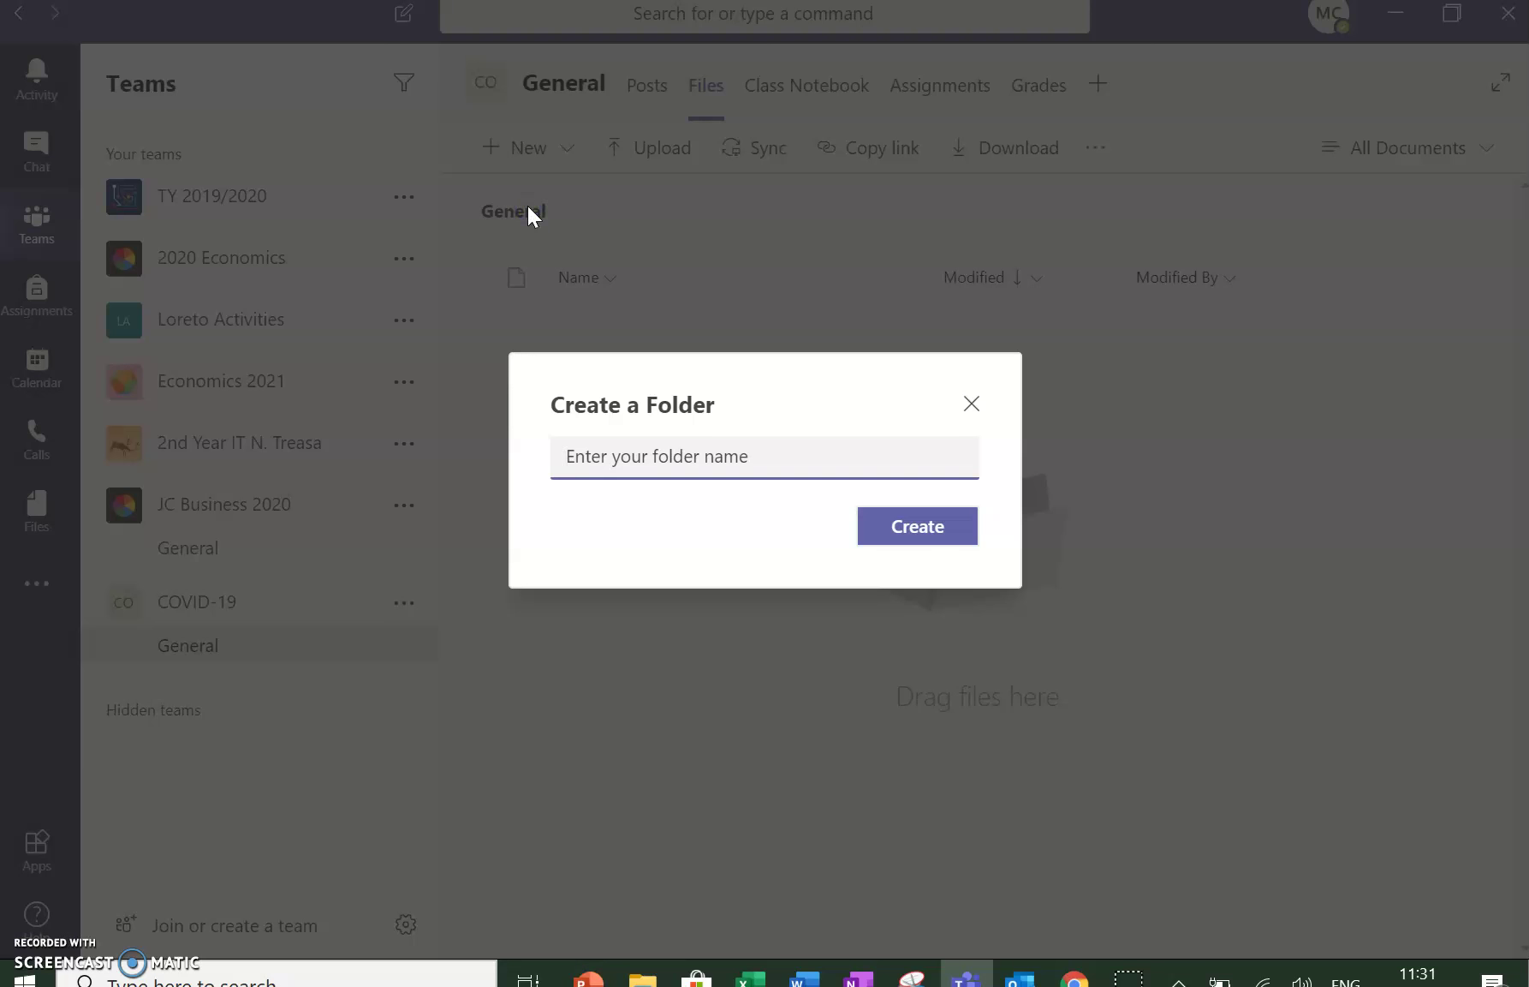
type("Videos")
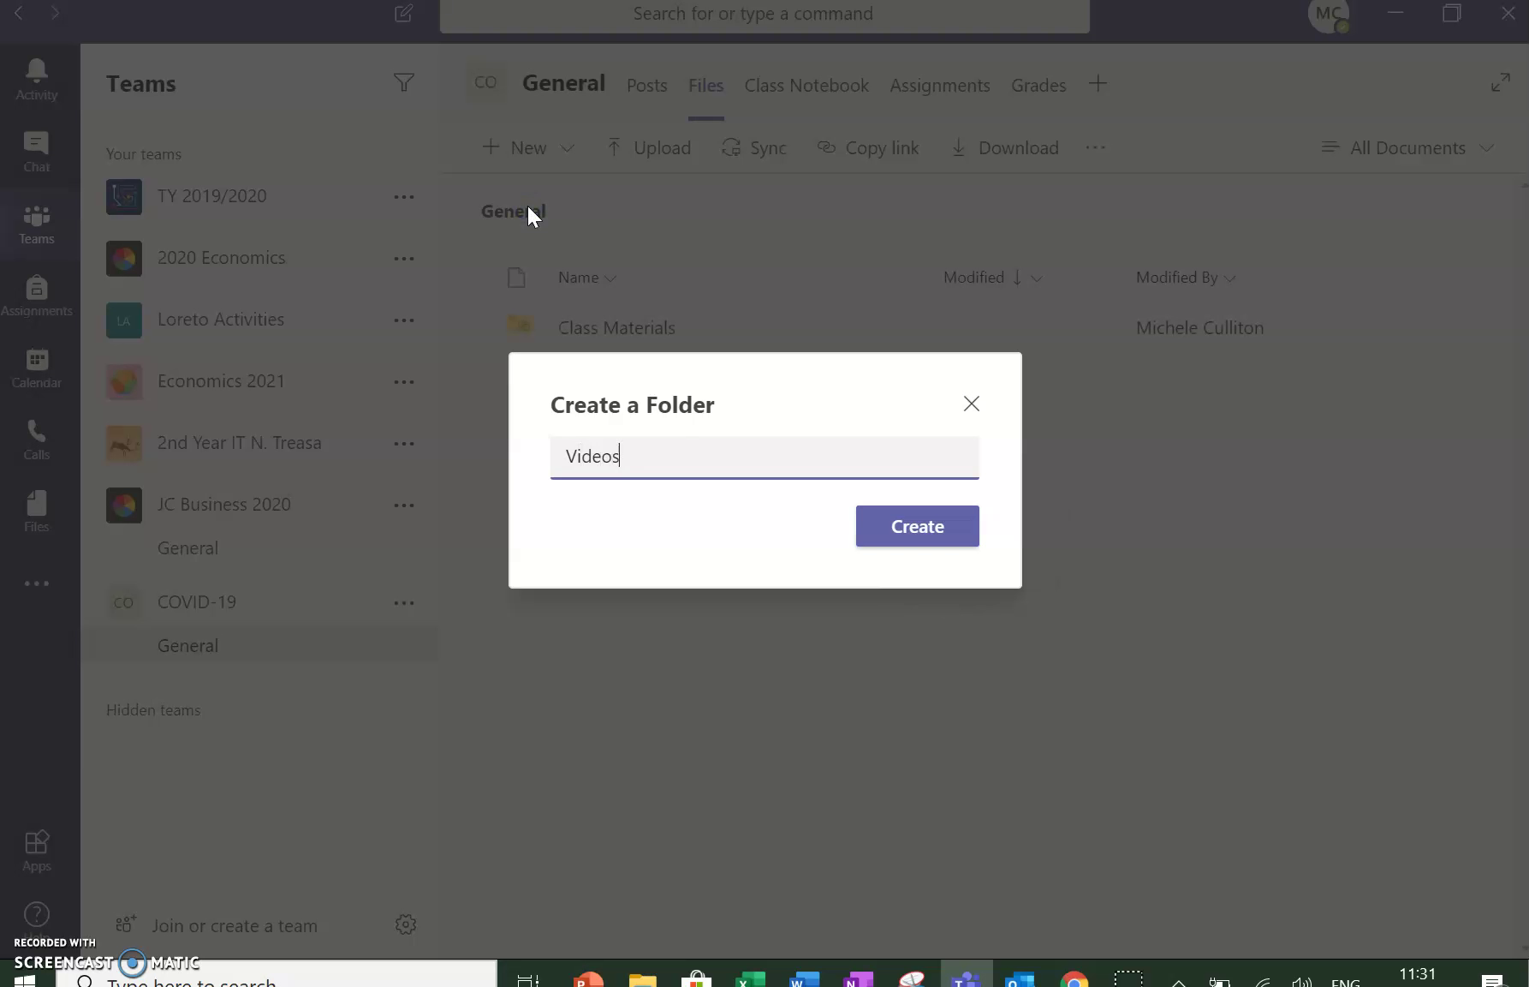
left_click(897, 524)
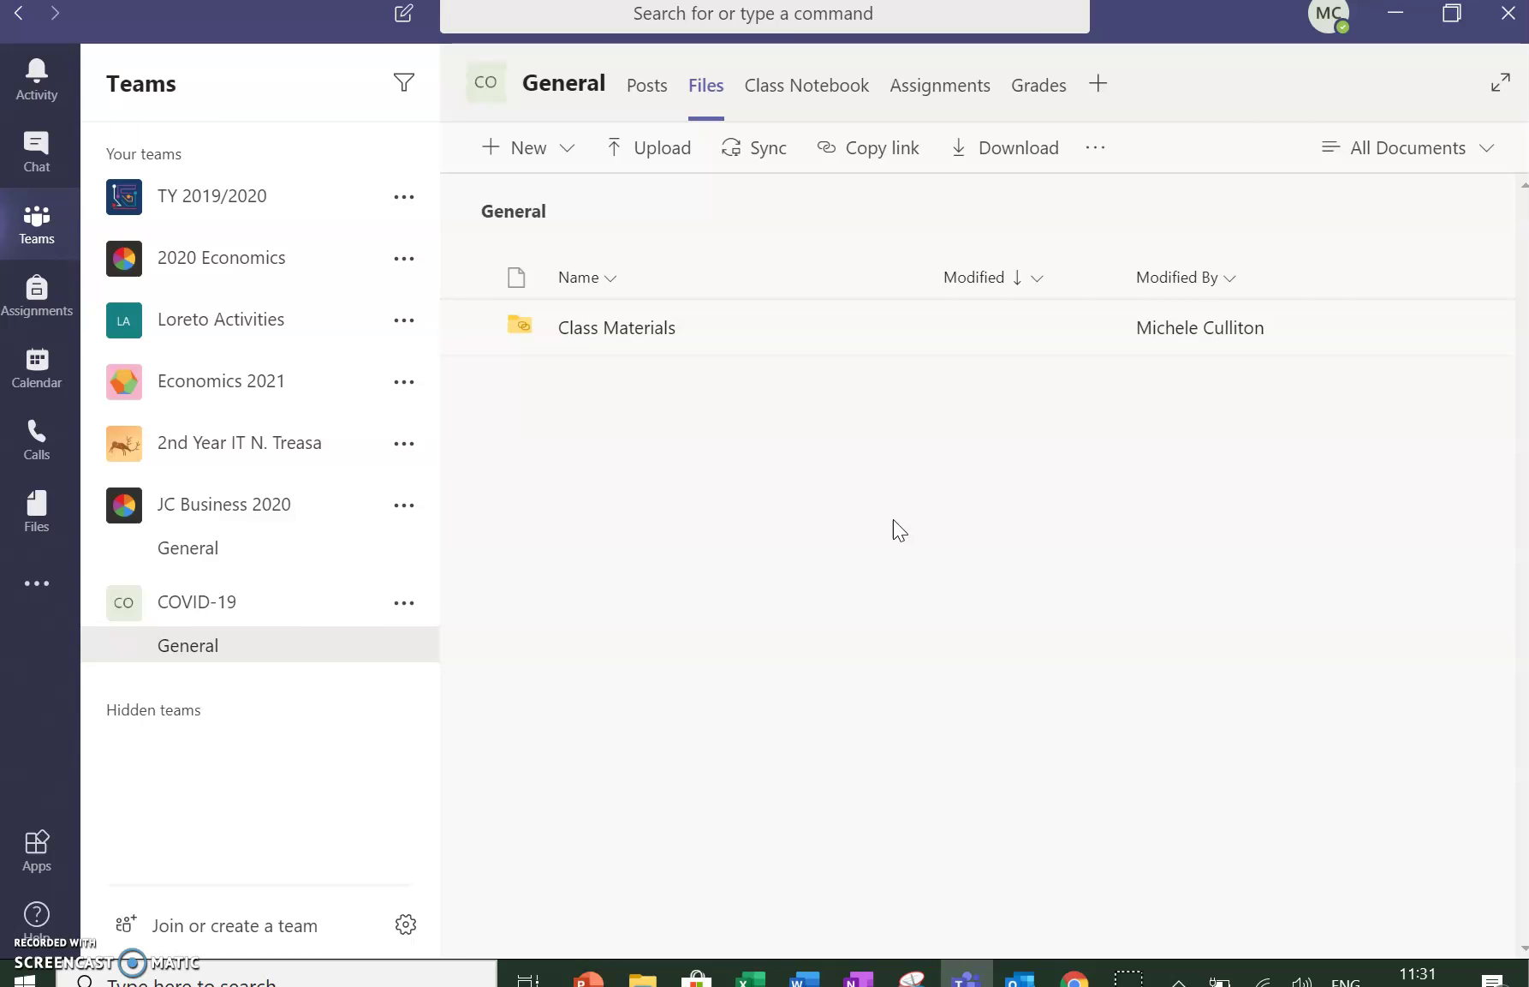
Start setting up a blank OneNote Class Notebook for the COVID-19 team and proceed to the student section setup.
left_click(795, 94)
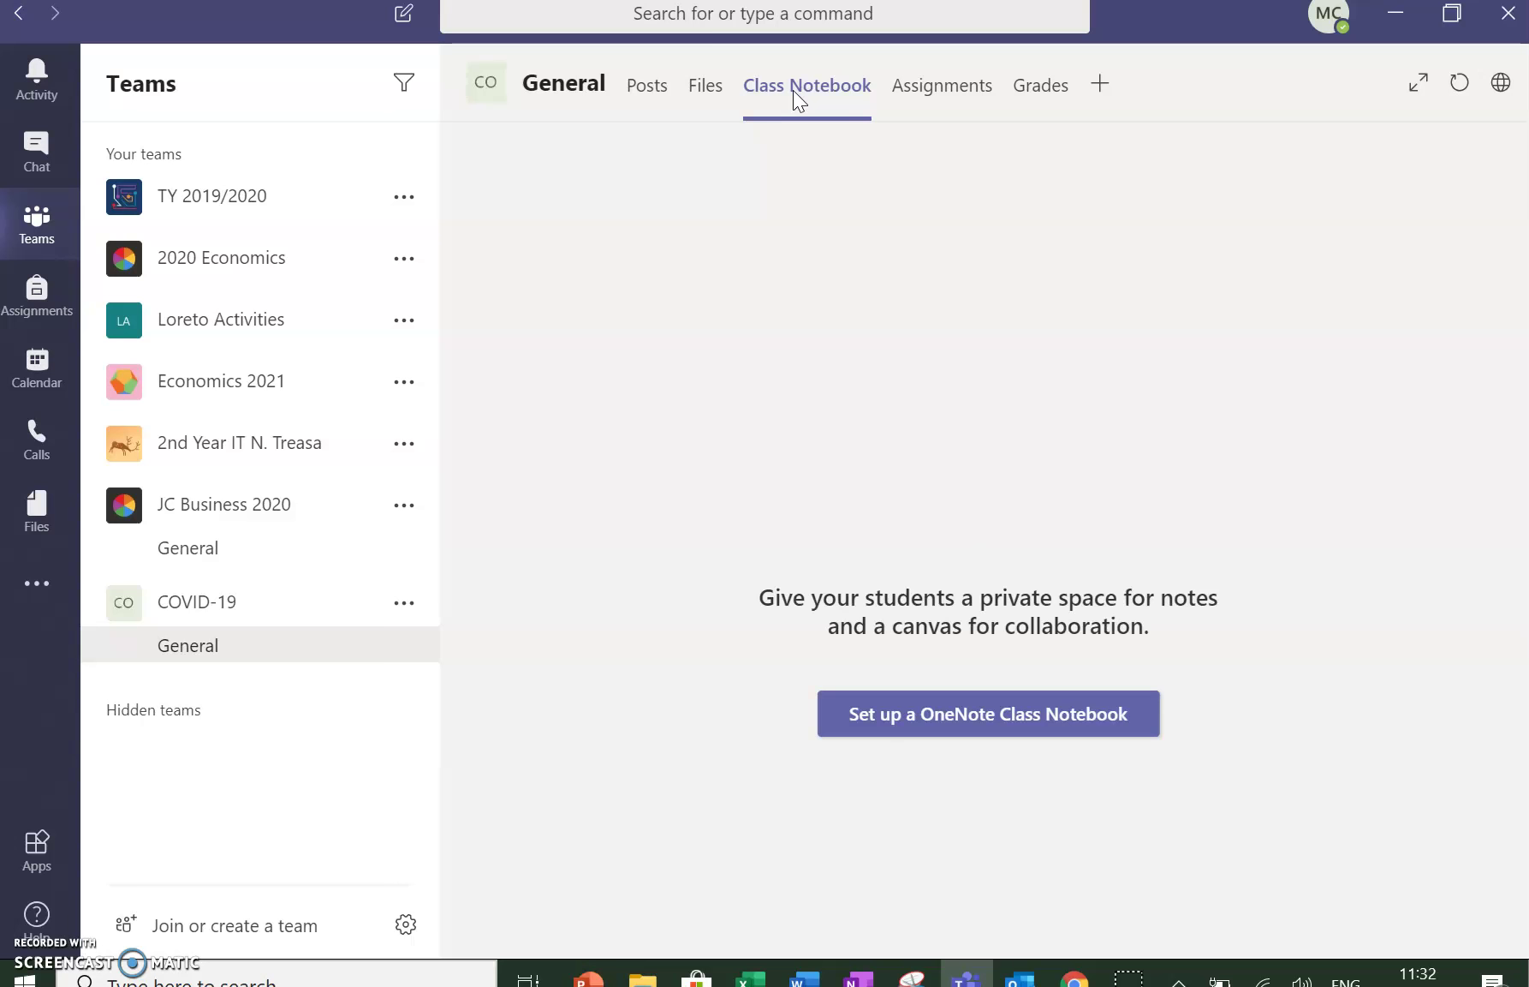
left_click(933, 726)
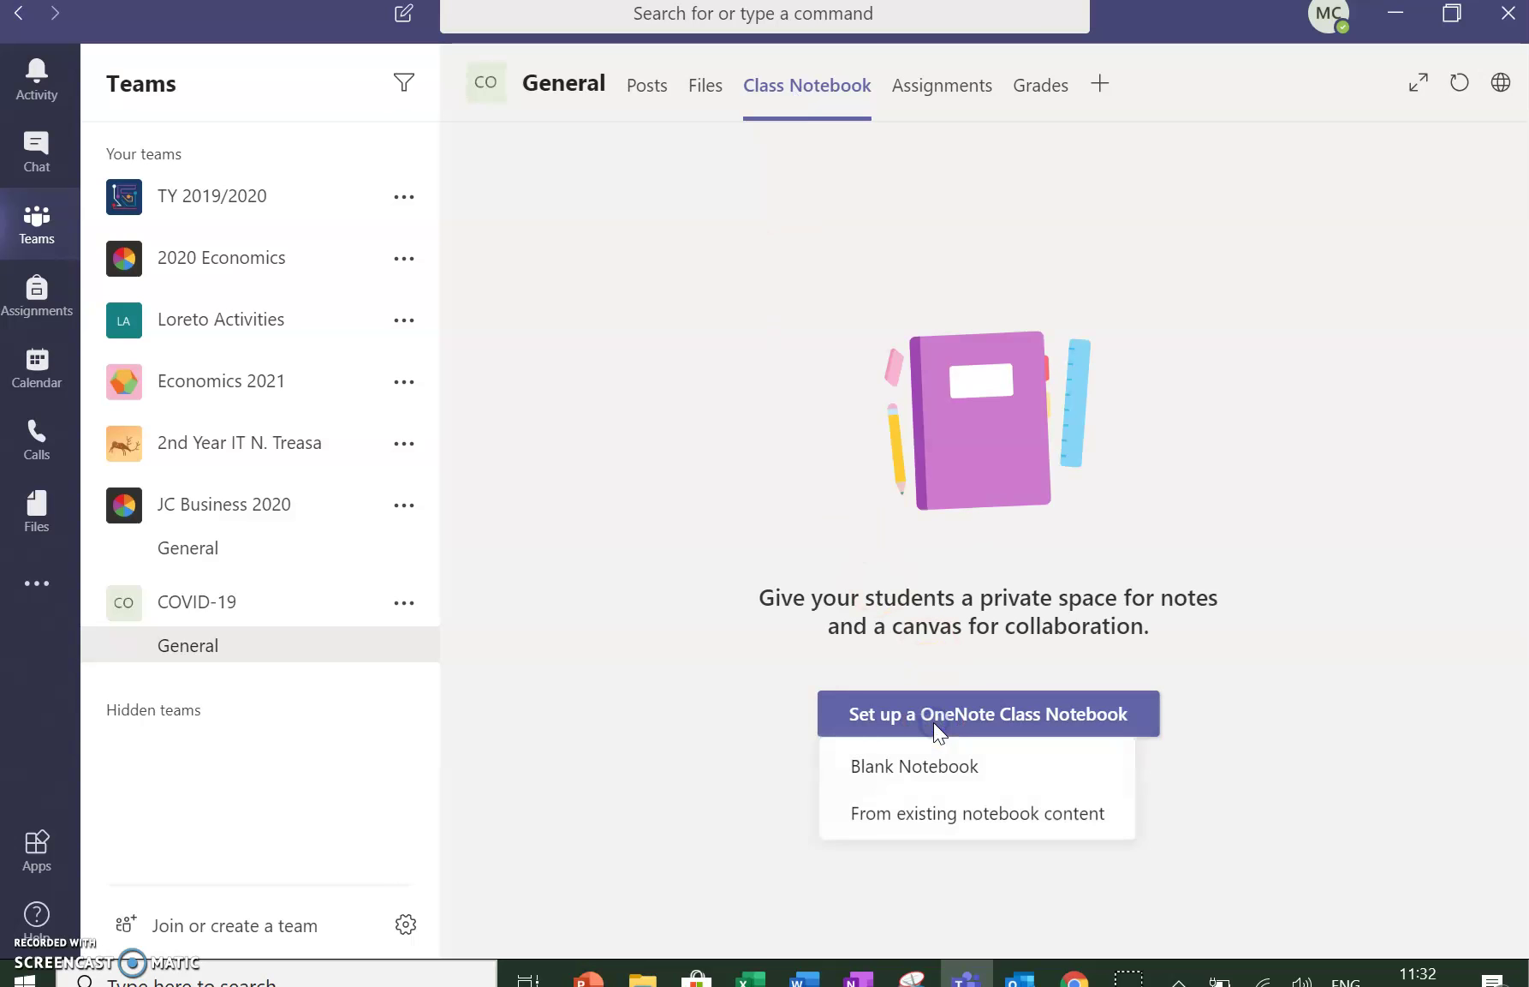
left_click(907, 775)
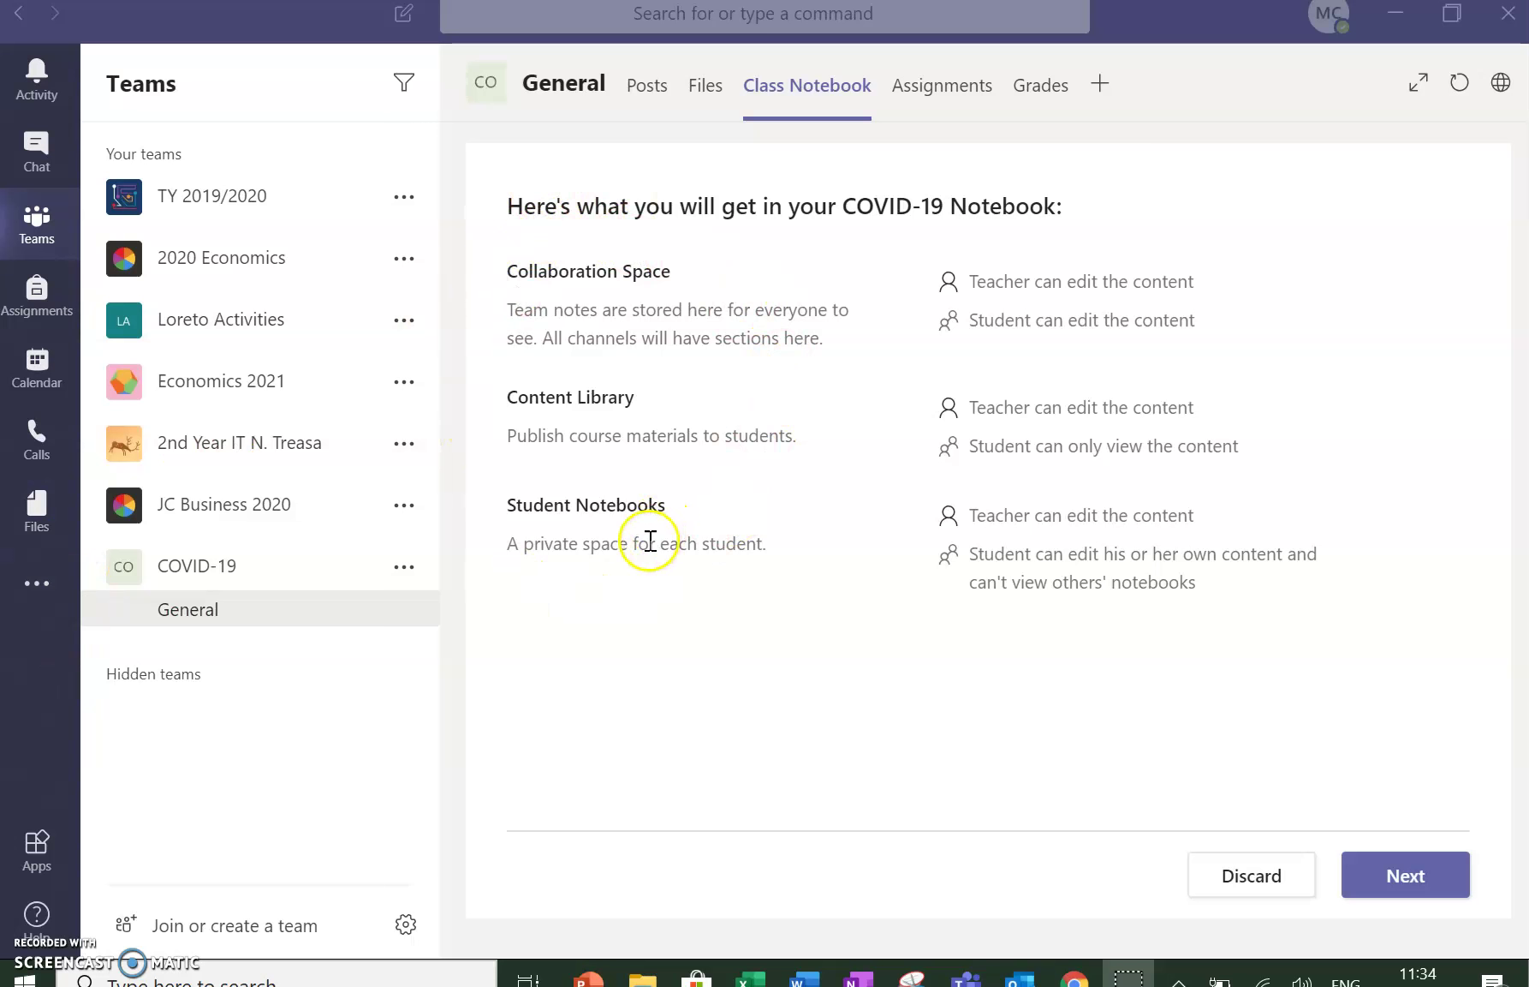
left_click(1388, 876)
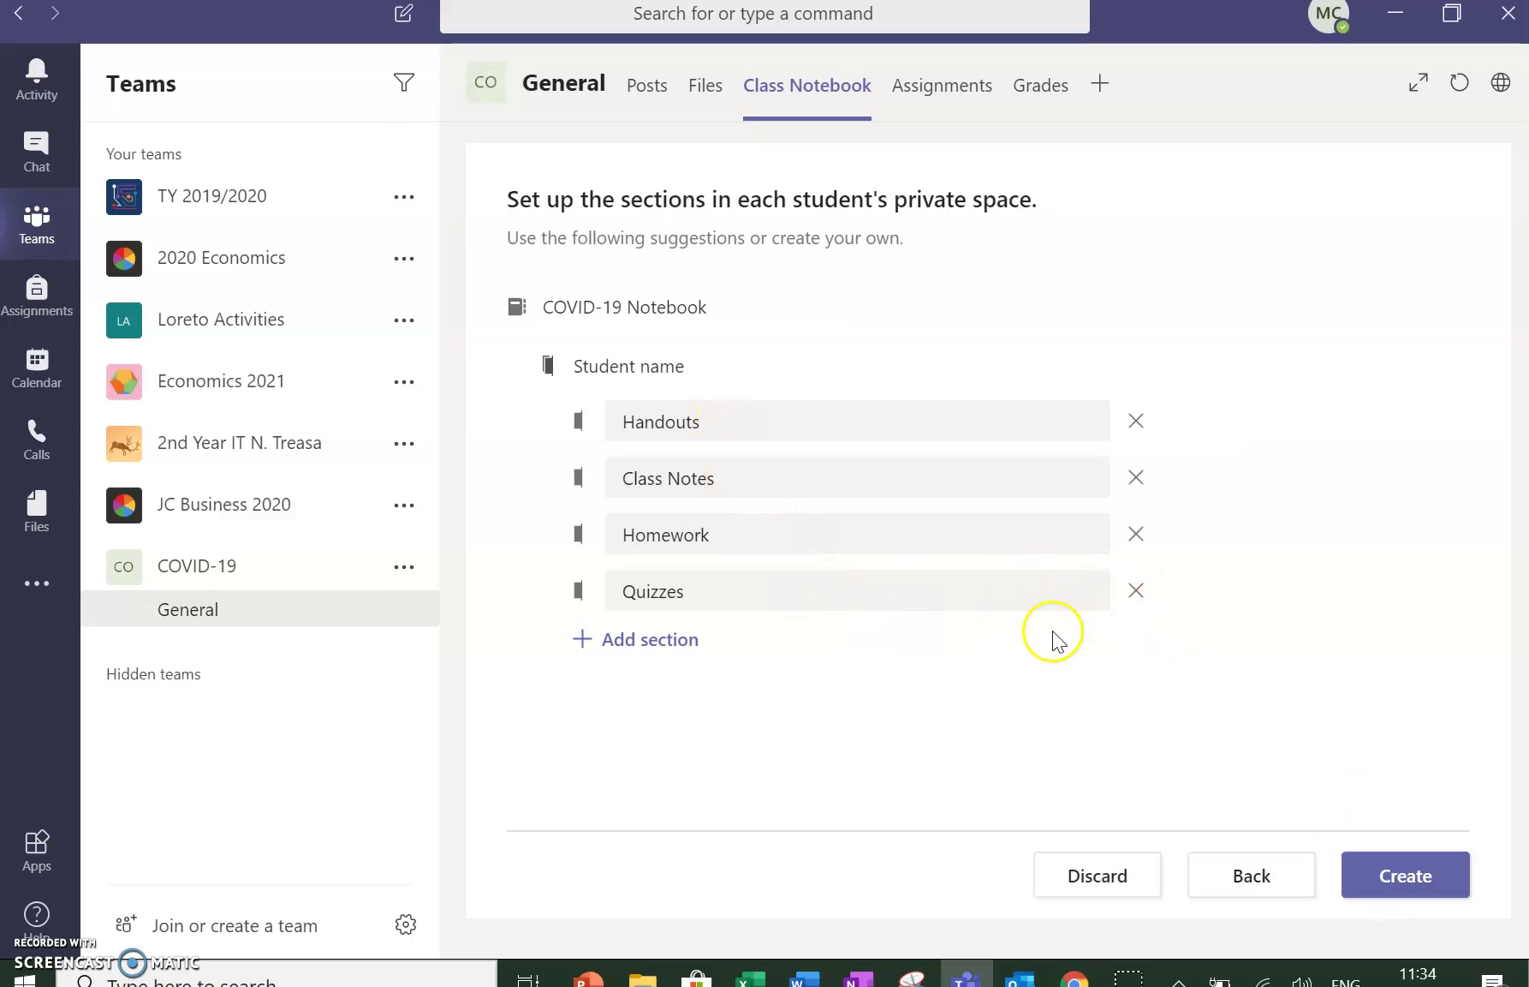
Remove the Quizzes and Handouts sections from each student's private space and create the class notebook.
left_click(1136, 591)
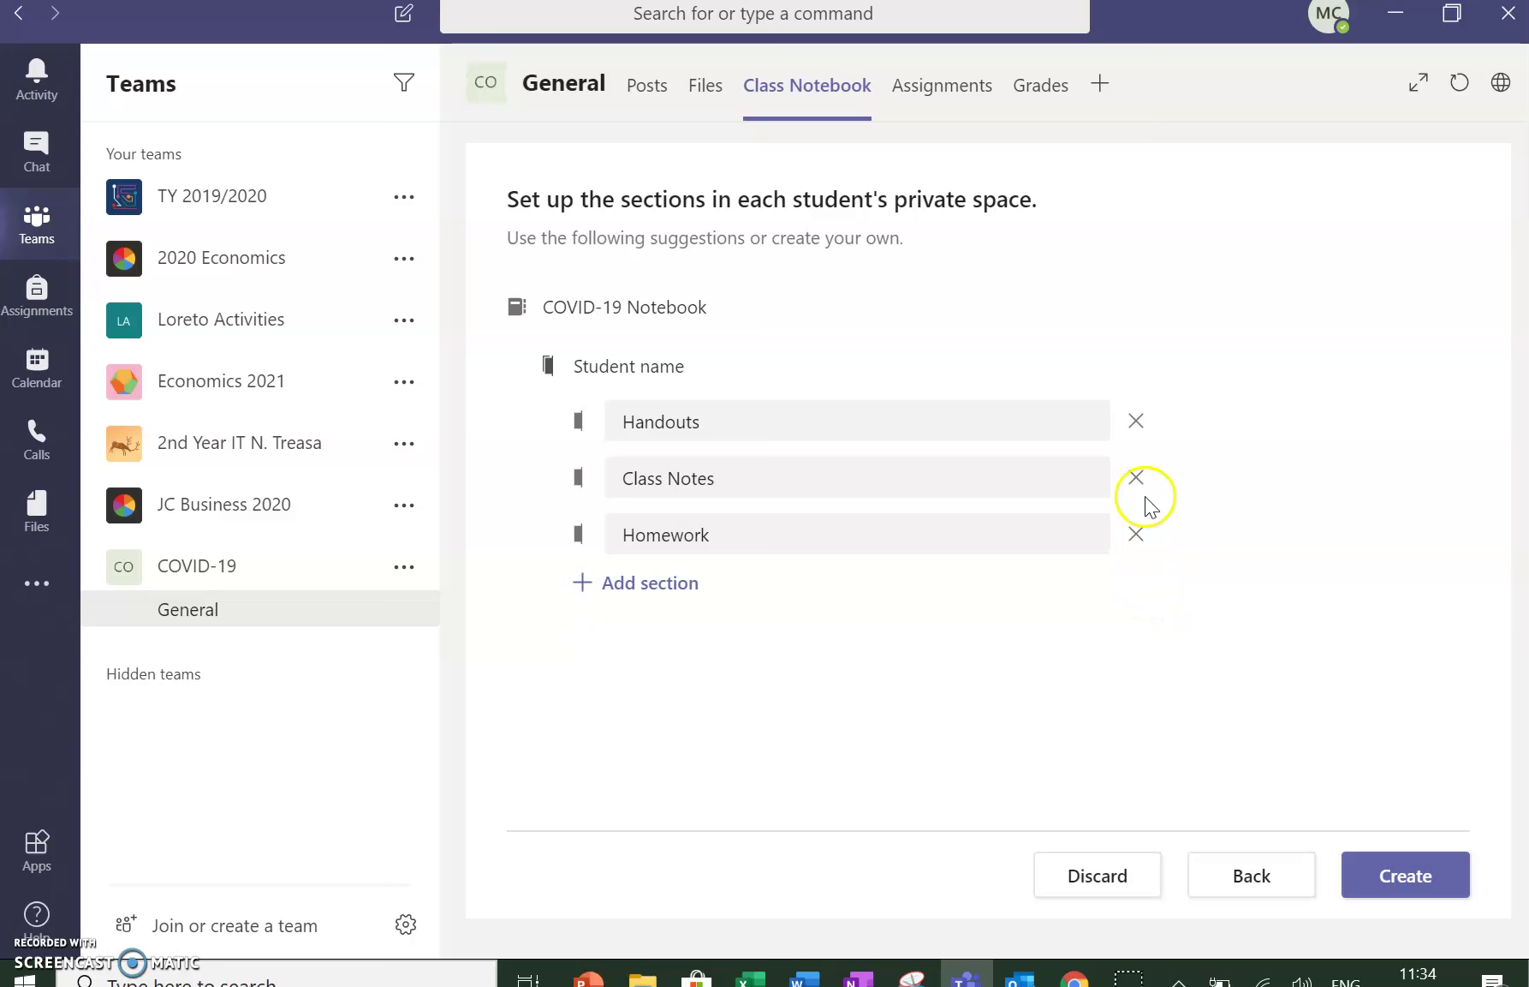
left_click(1137, 426)
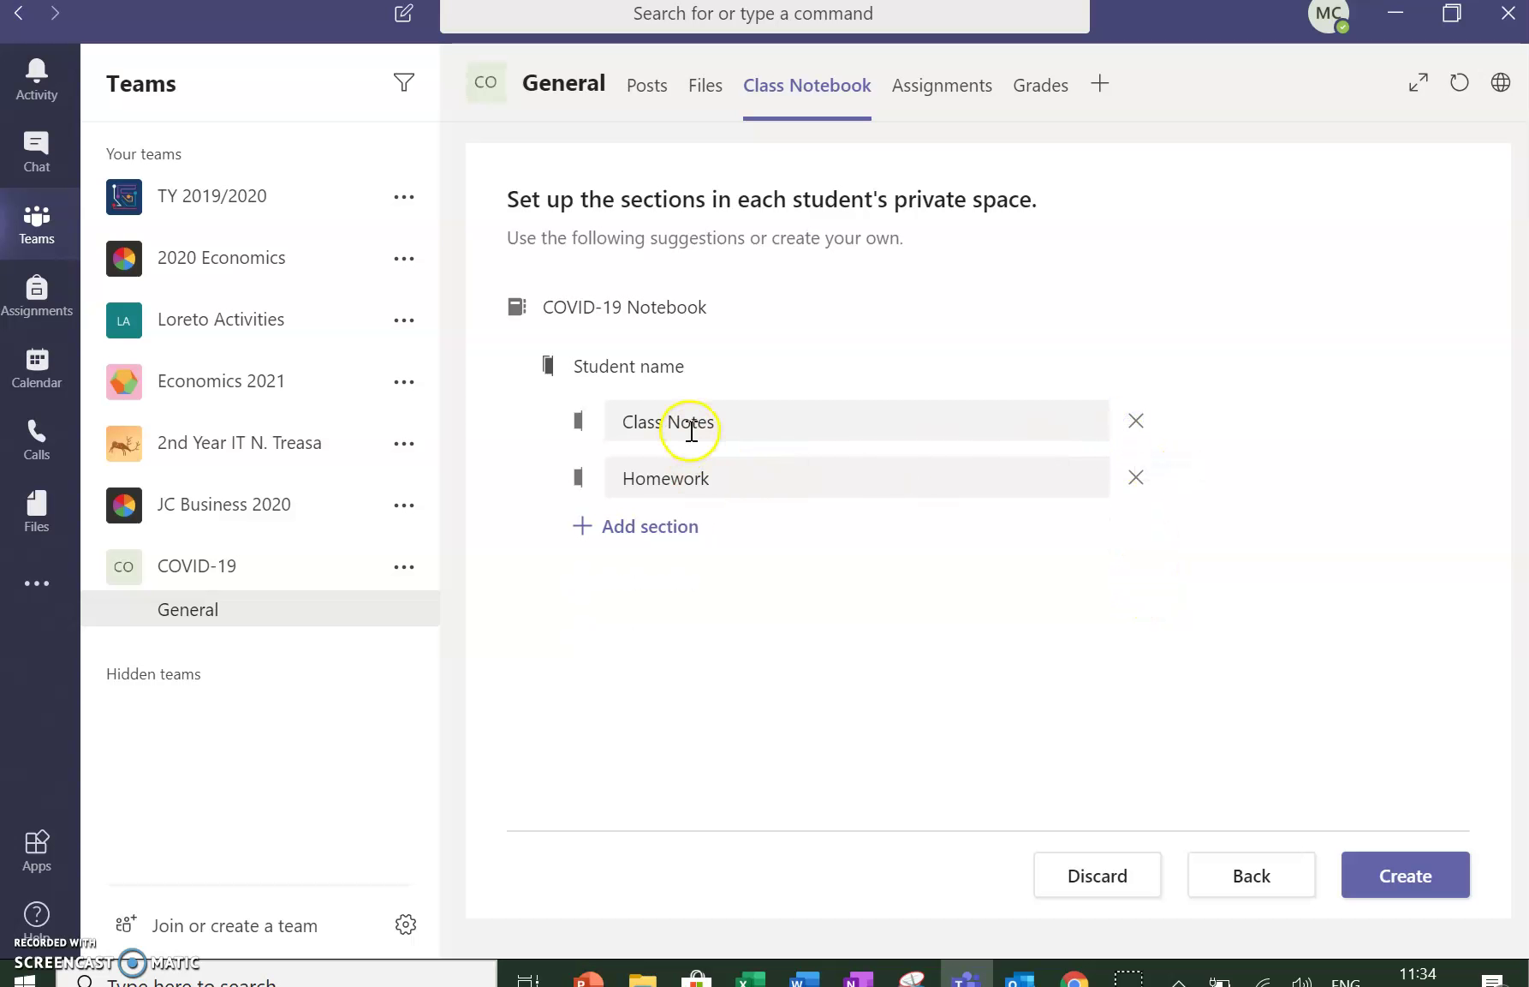
left_click(1383, 876)
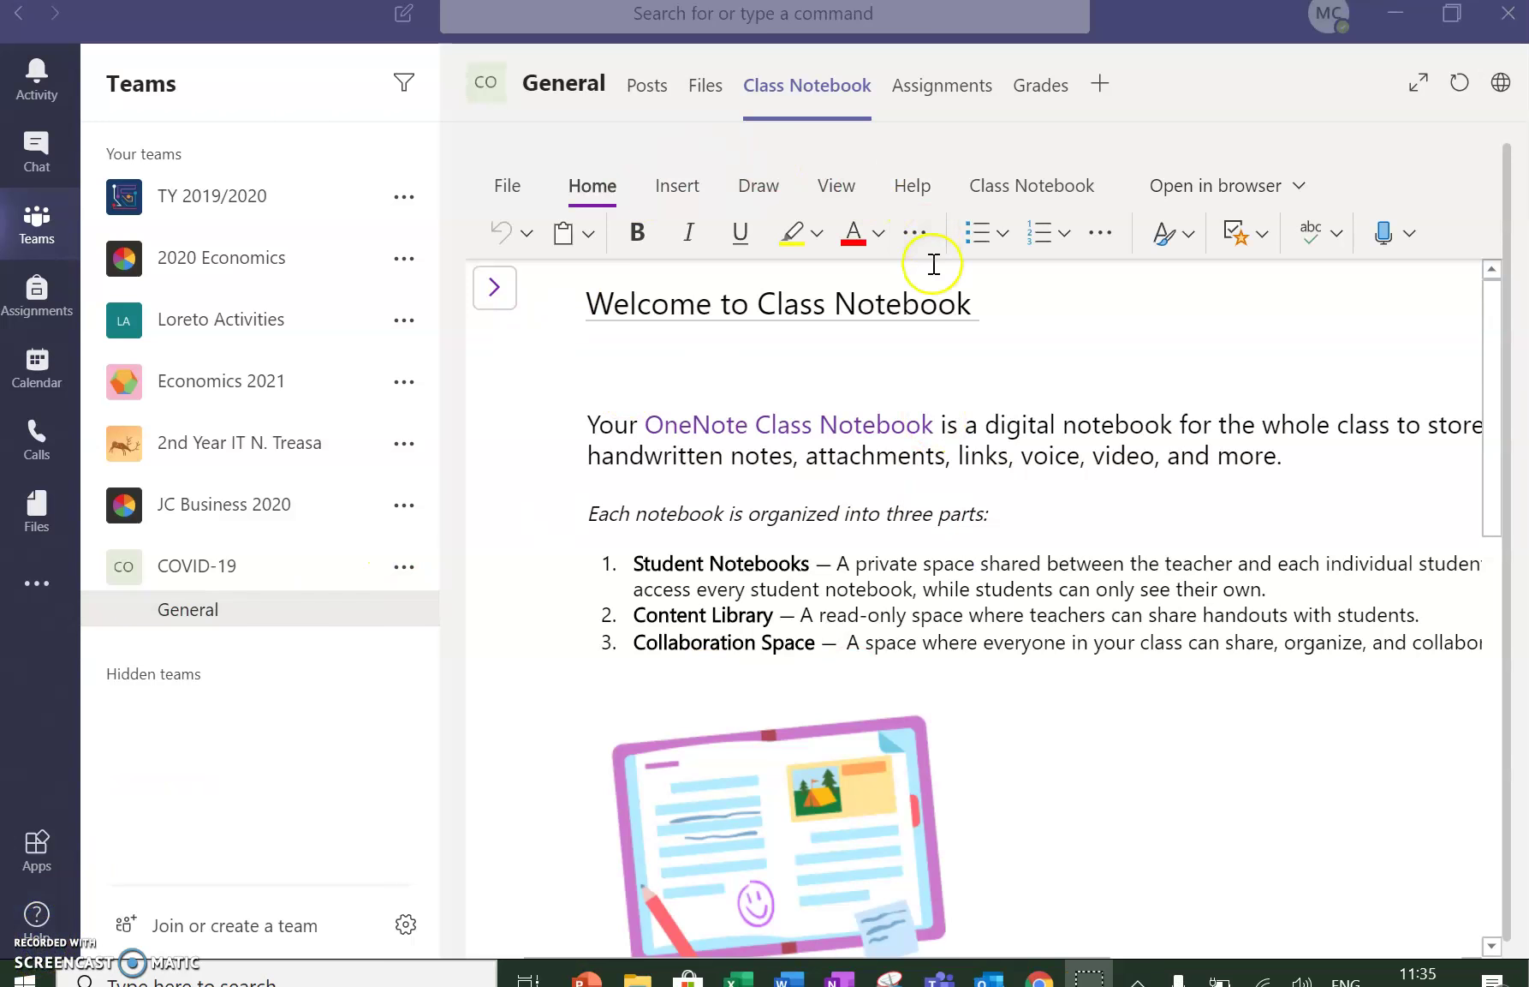
Show the COVID-19 Notebook's navigation and expand the Collaboration Space and Content Library section groups.
left_click(496, 292)
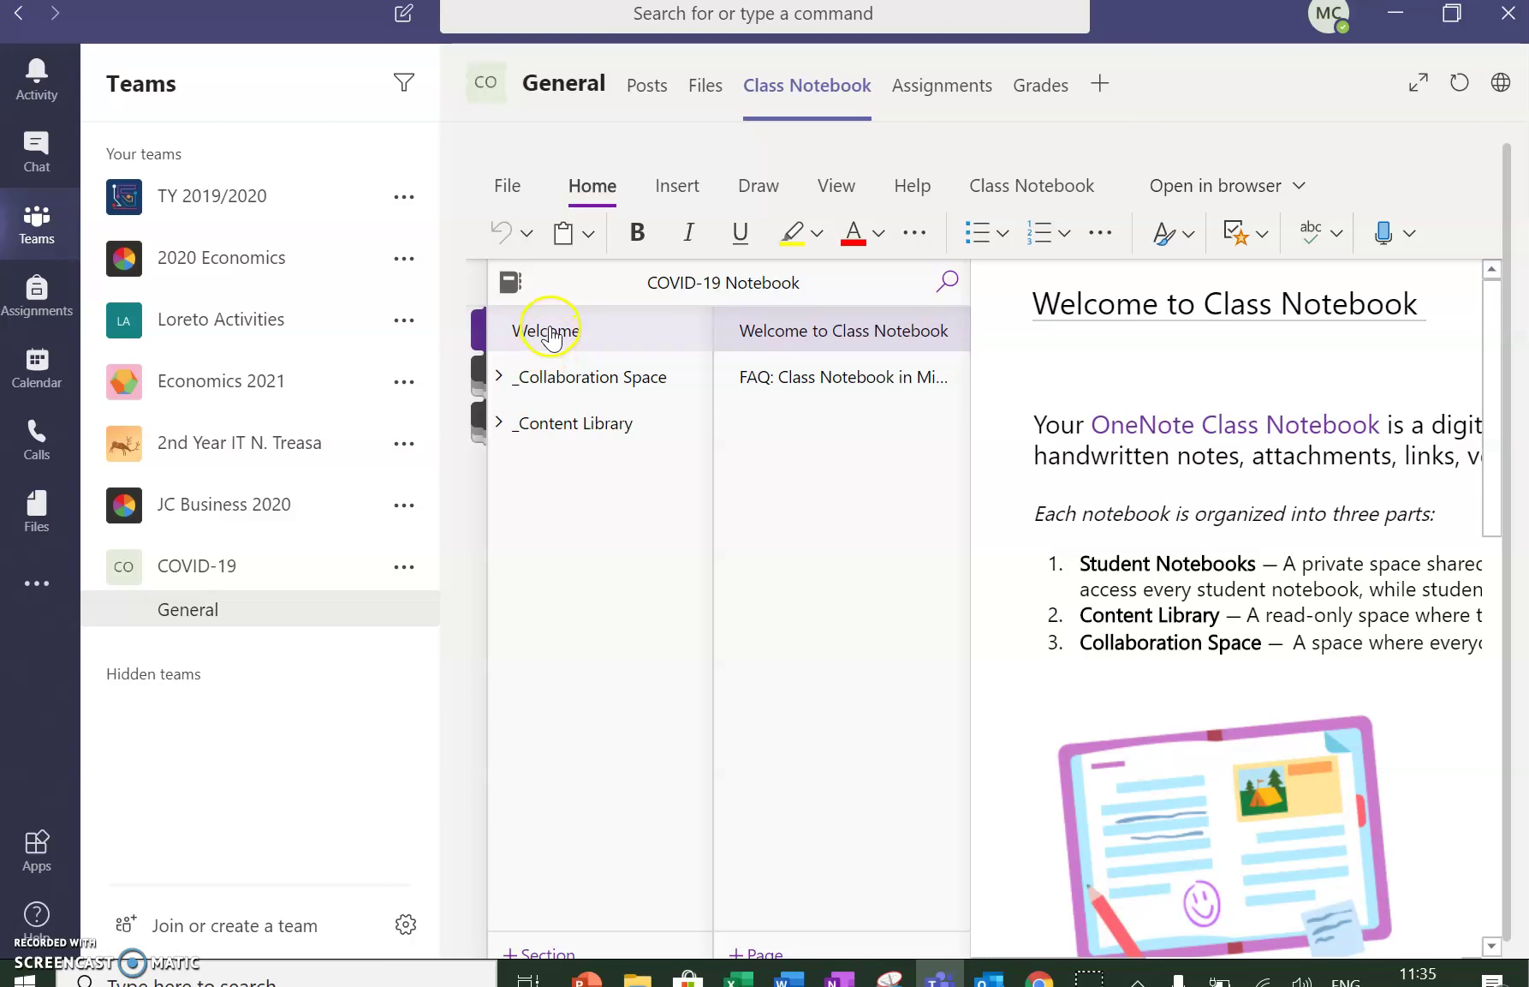
left_click(547, 382)
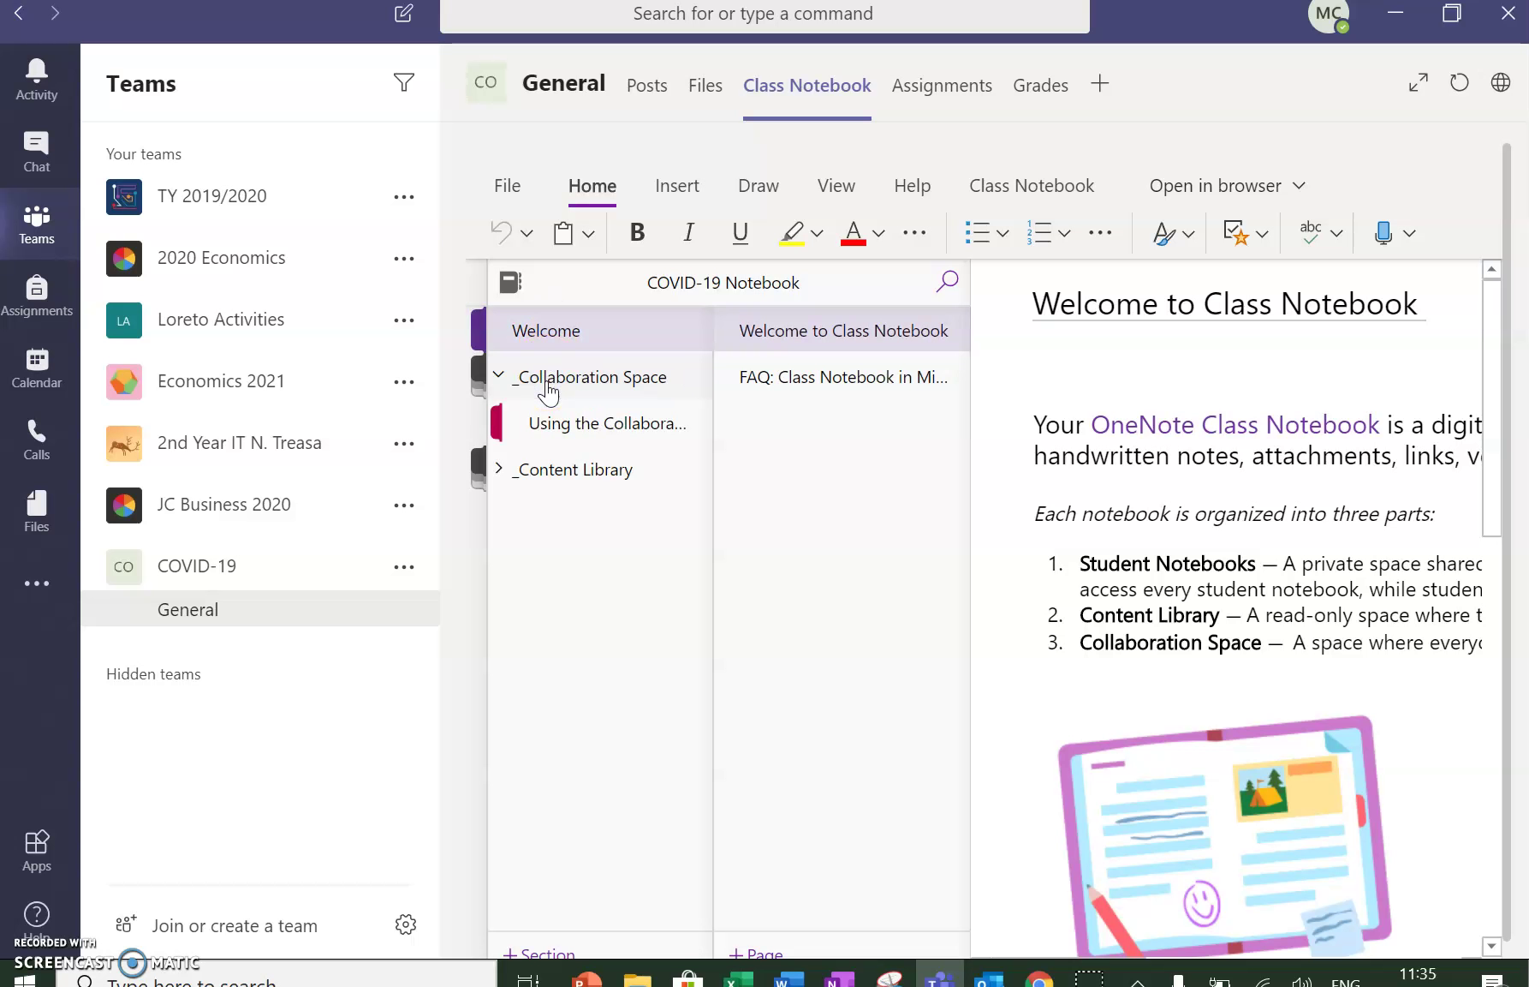
left_click(557, 477)
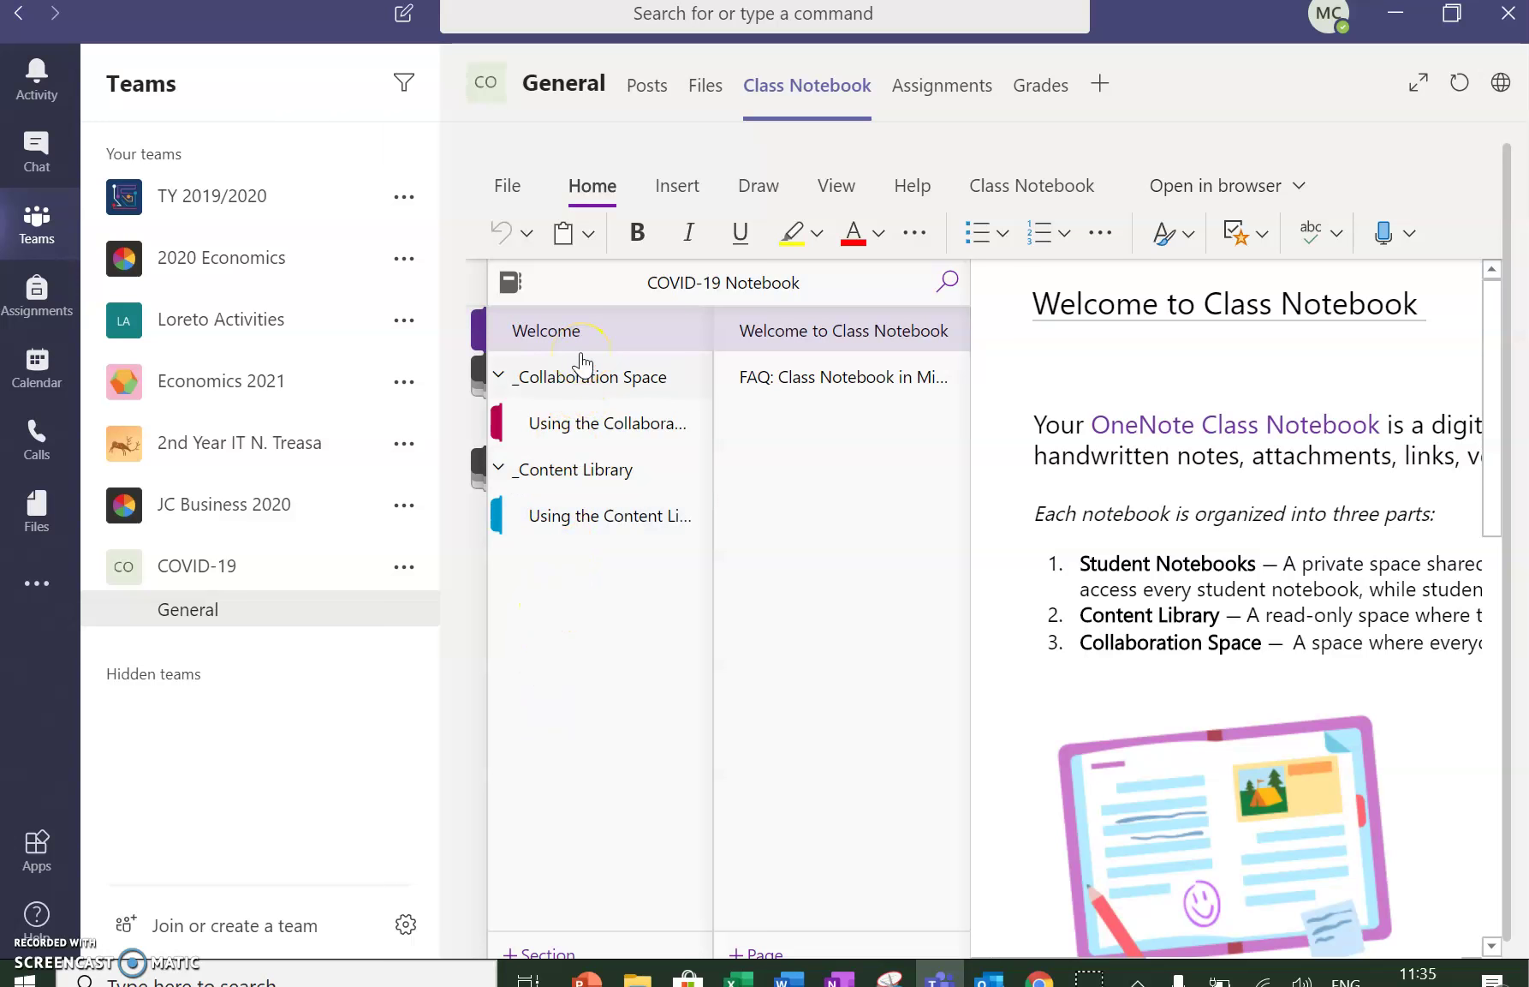
Open the class notebook in the OneNote desktop app at the Collaboration Space.
left_click(572, 384)
left_click(1294, 187)
left_click(1244, 293)
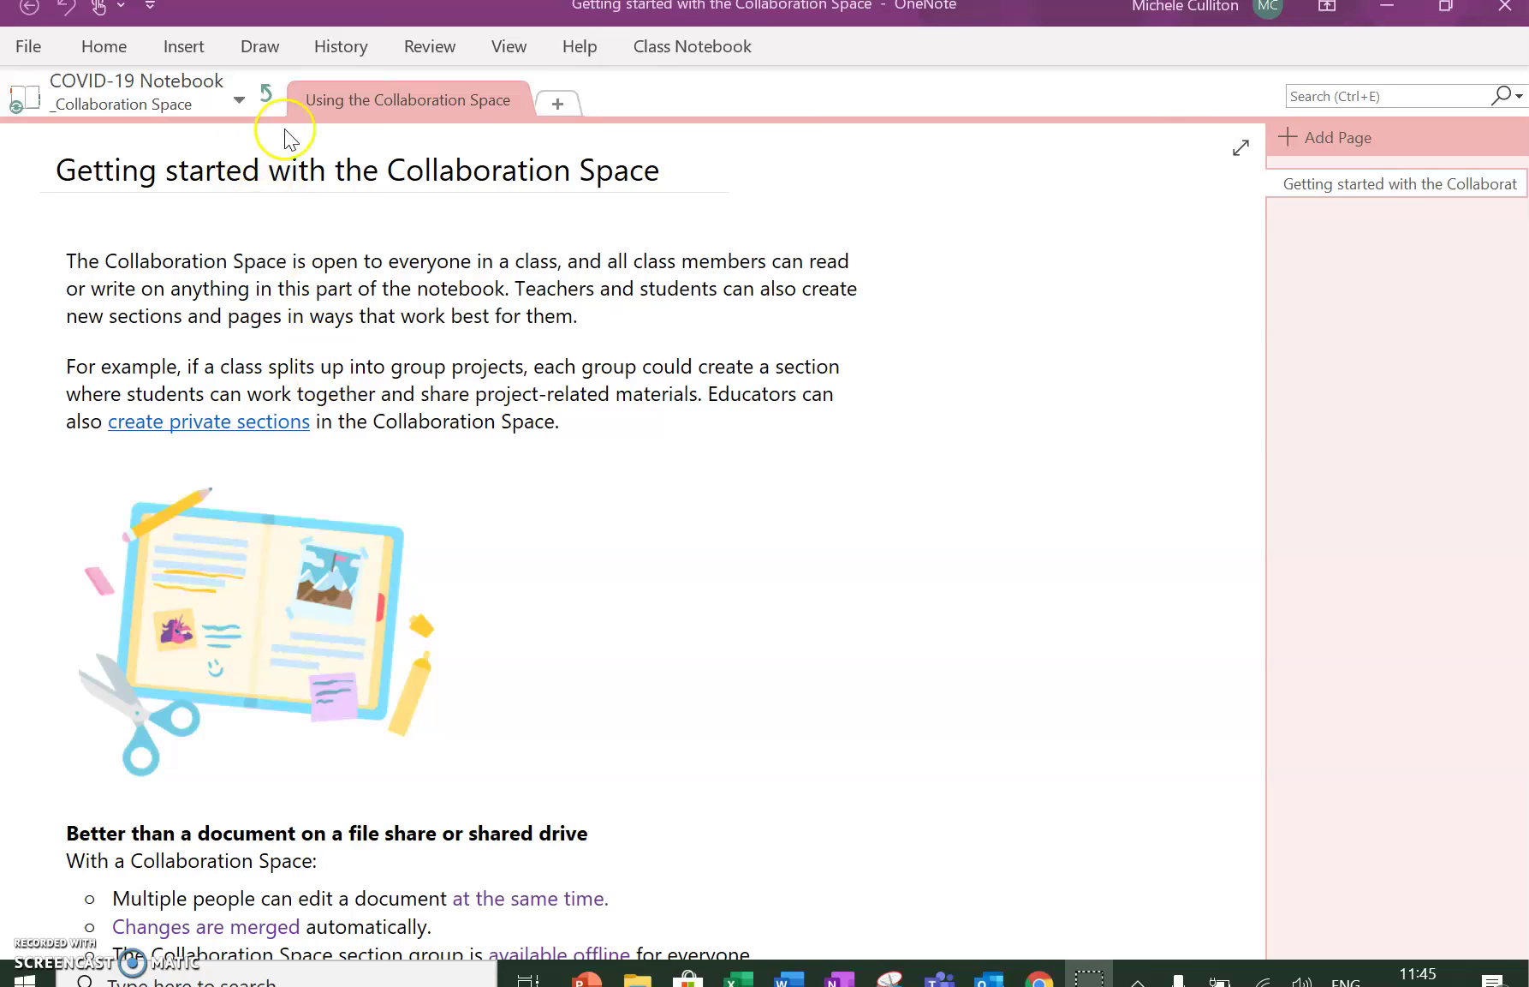
Look through the notebook's Content Library and Collaboration Space section groups, returning to the notebook's top level after each.
left_click(270, 99)
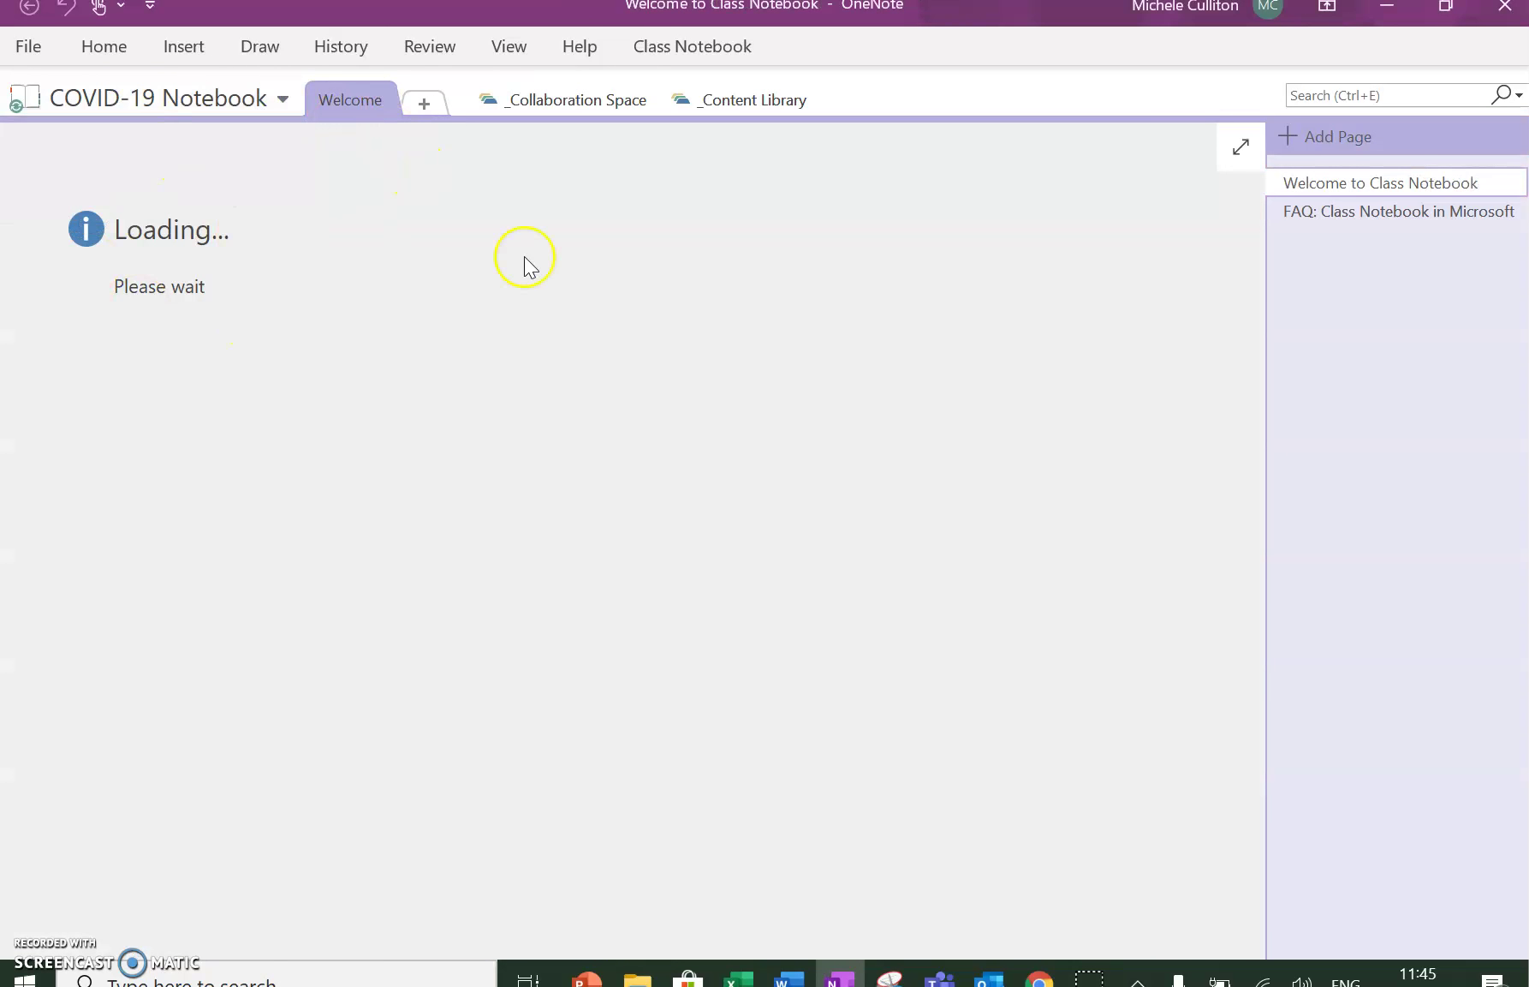
left_click(741, 106)
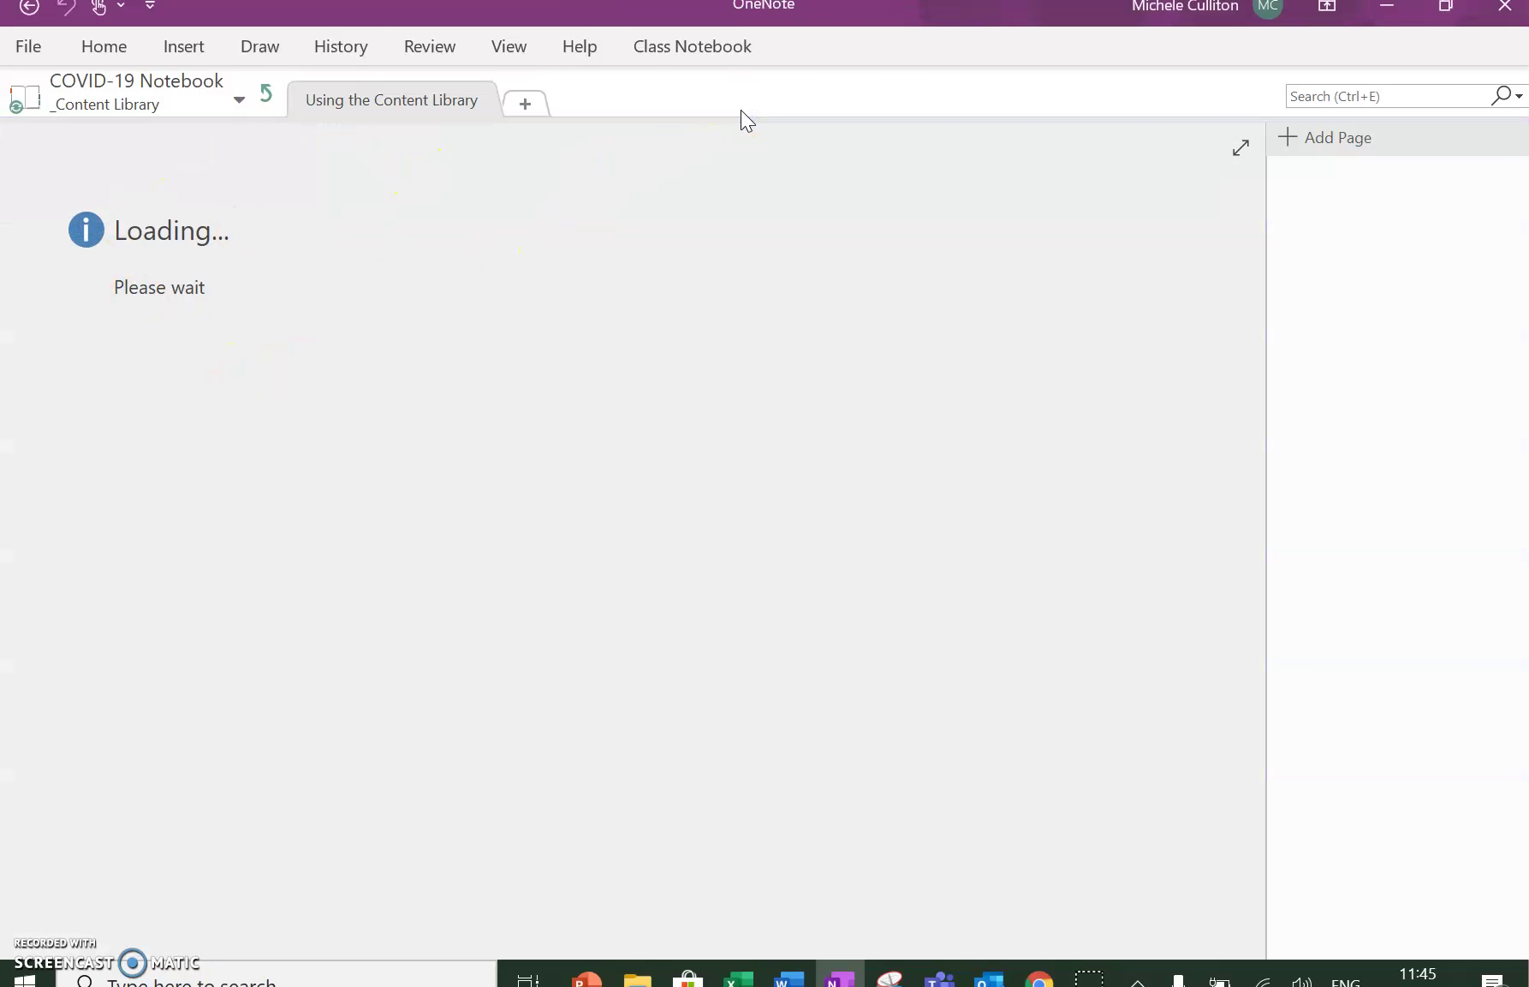
left_click(269, 102)
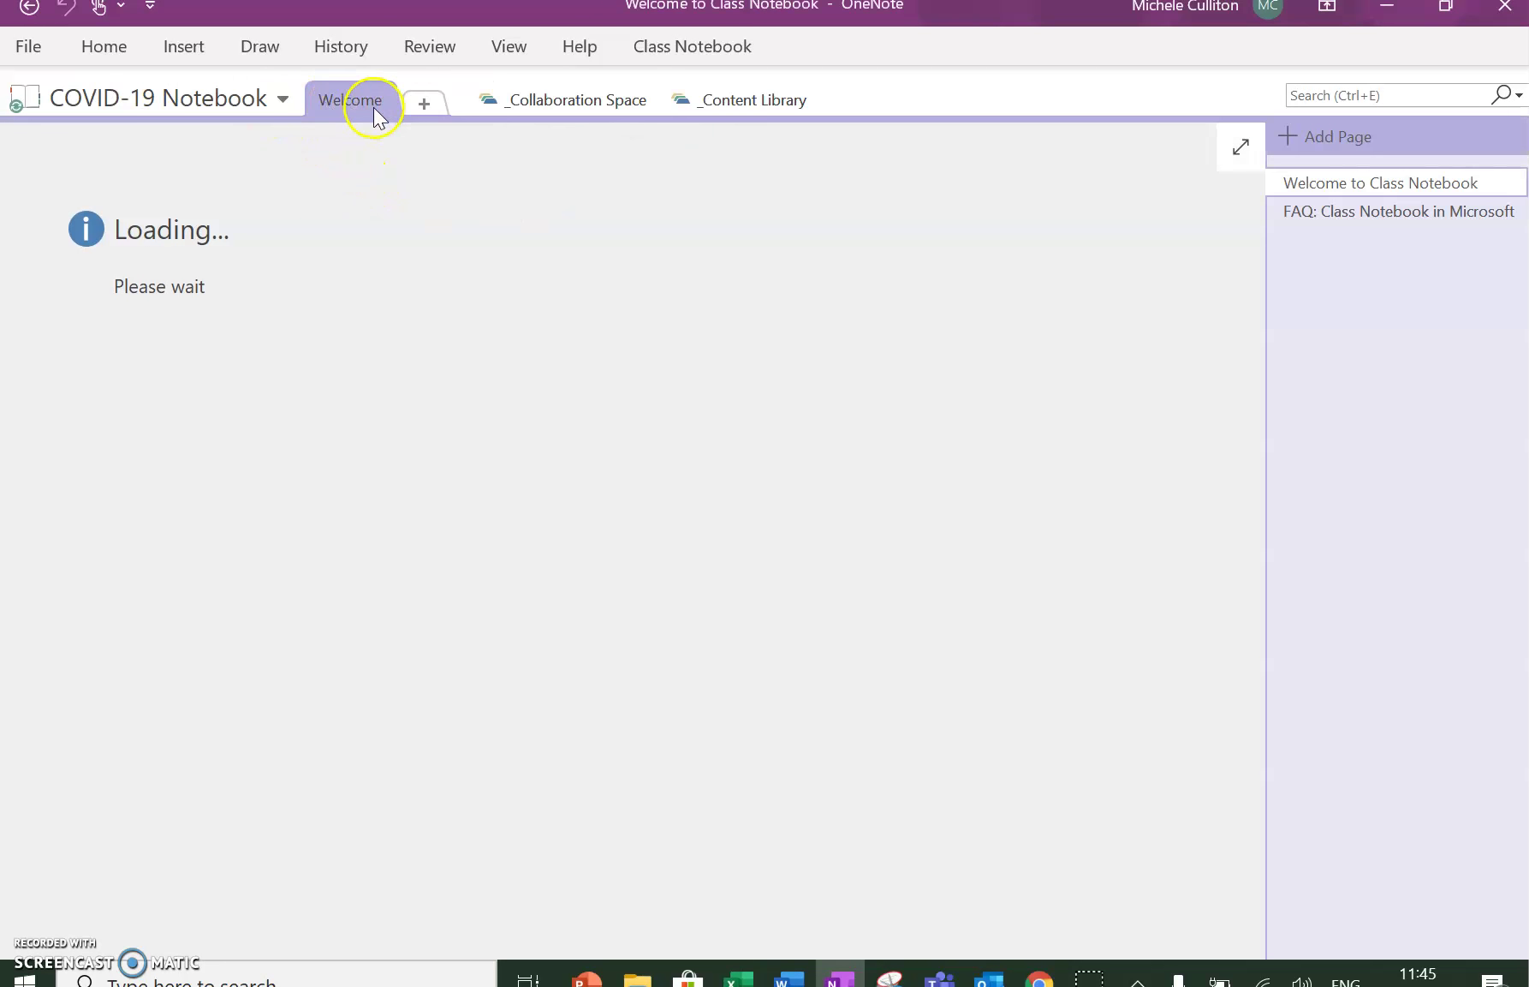
left_click(569, 99)
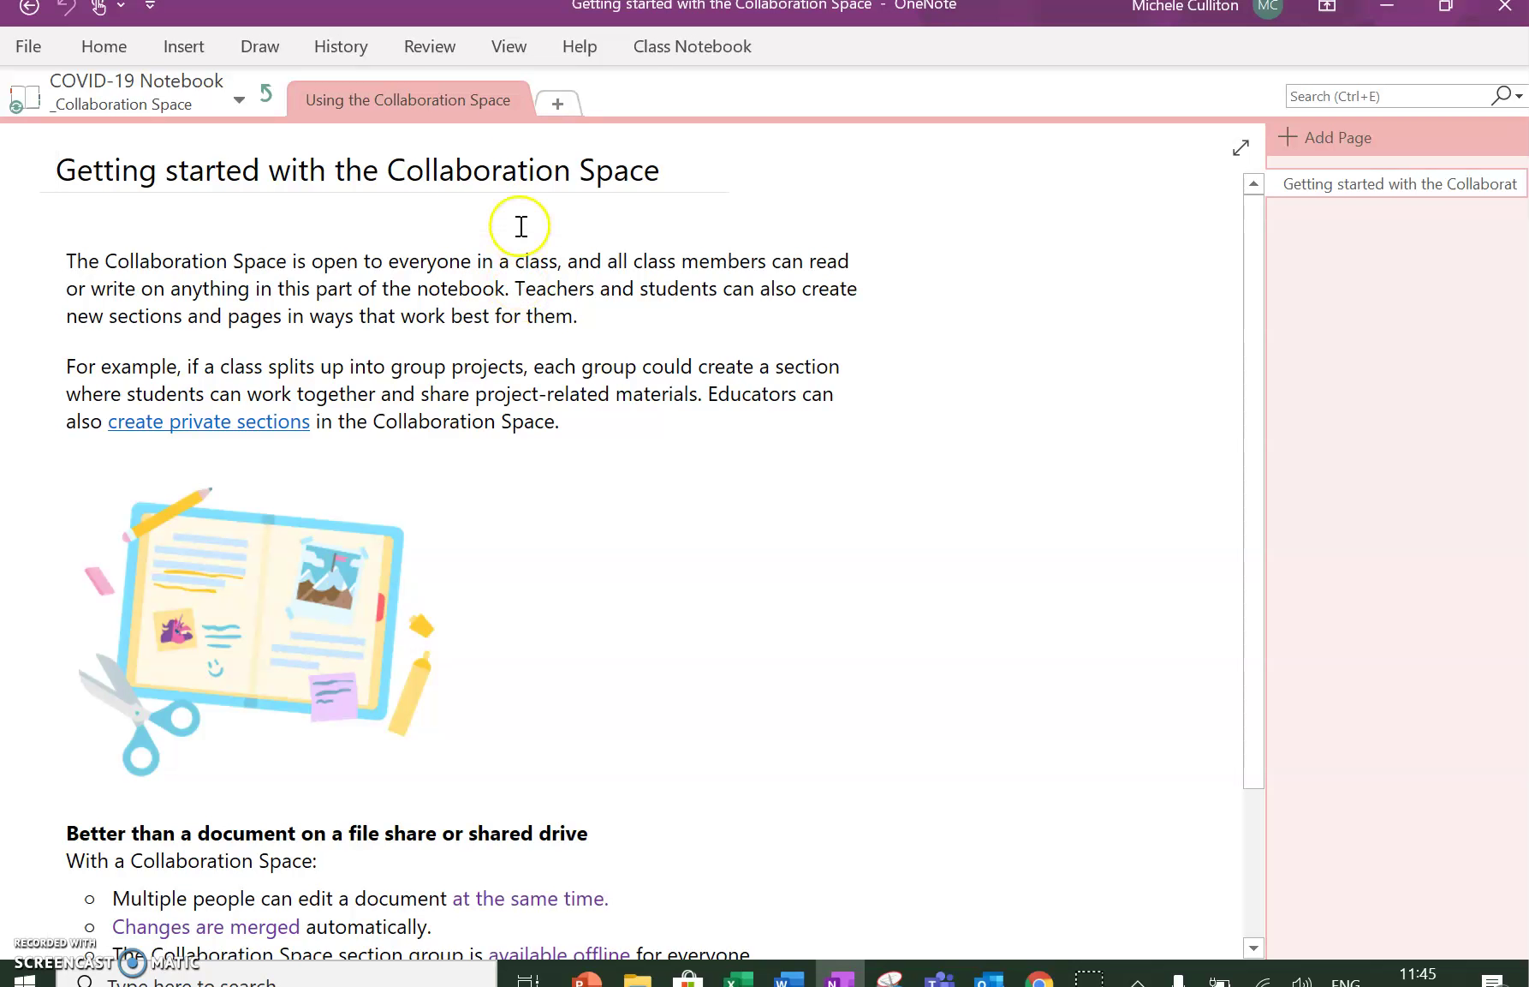
left_click(266, 95)
Add a new page to the Using the Content Library section, and add a new section to the Content Library.
left_click(724, 102)
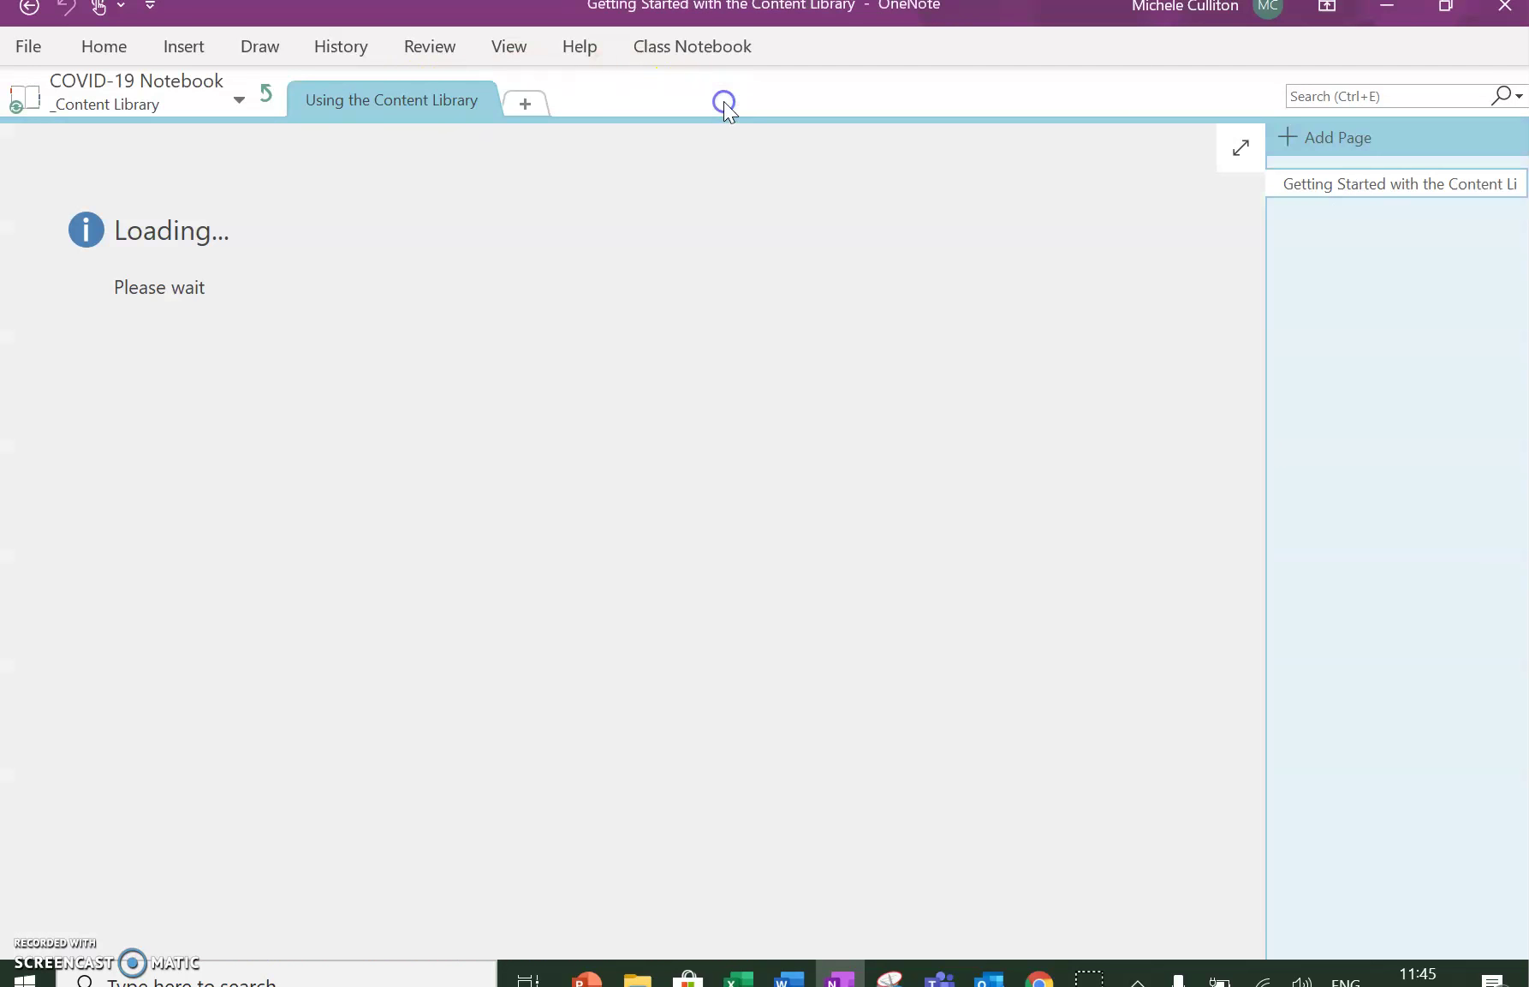
left_click(1324, 161)
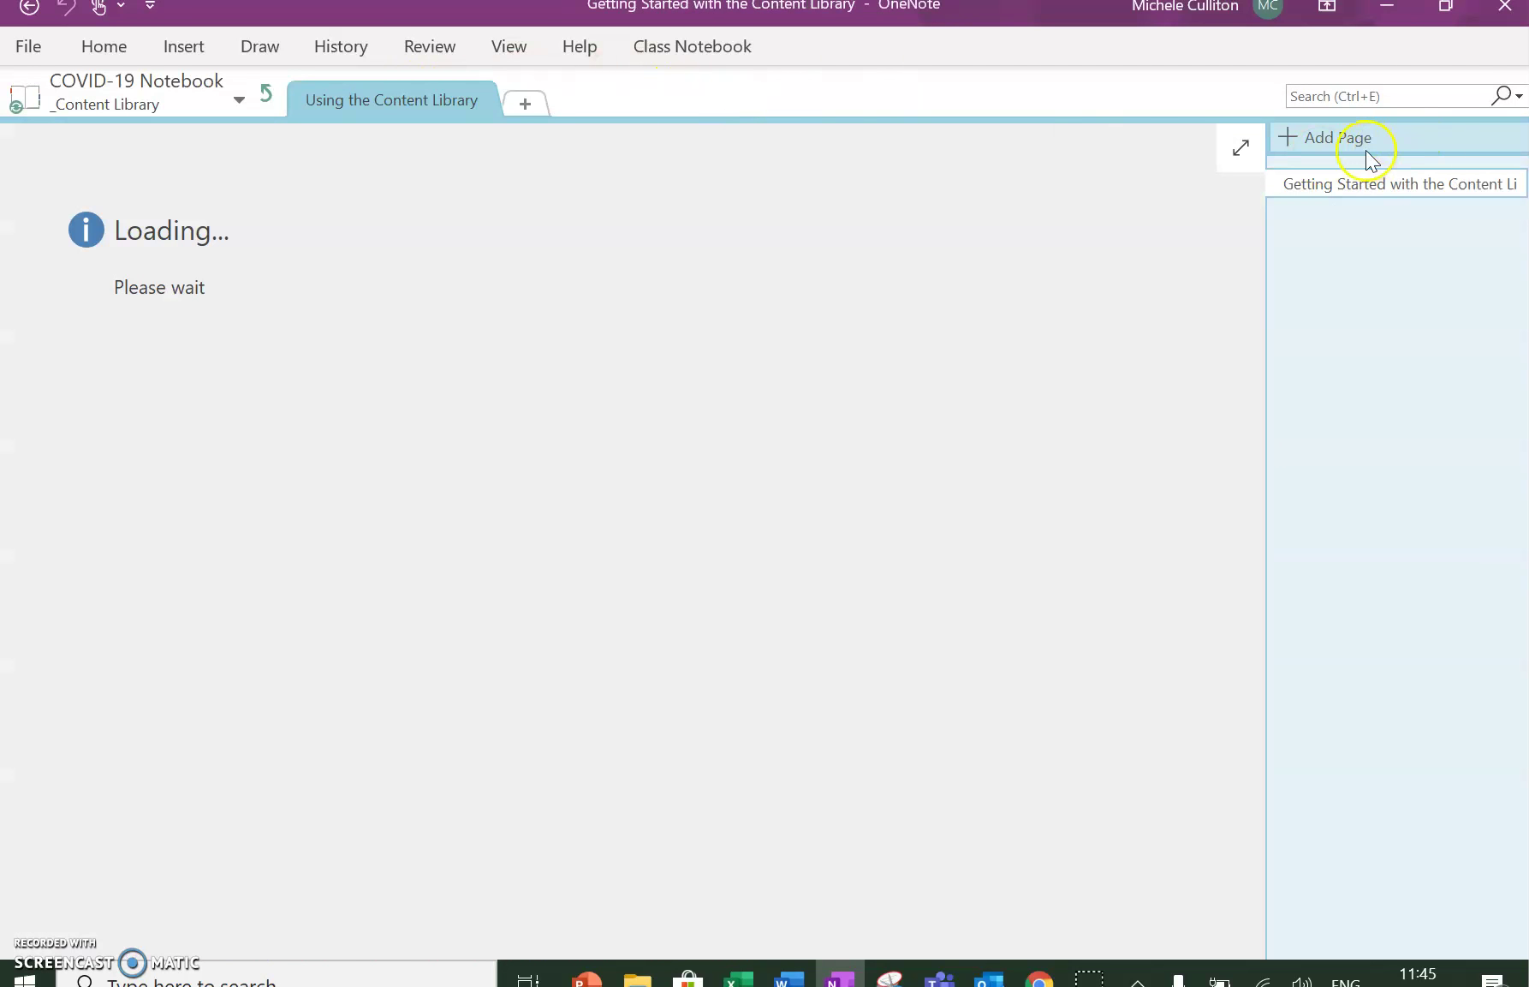
left_click(1345, 141)
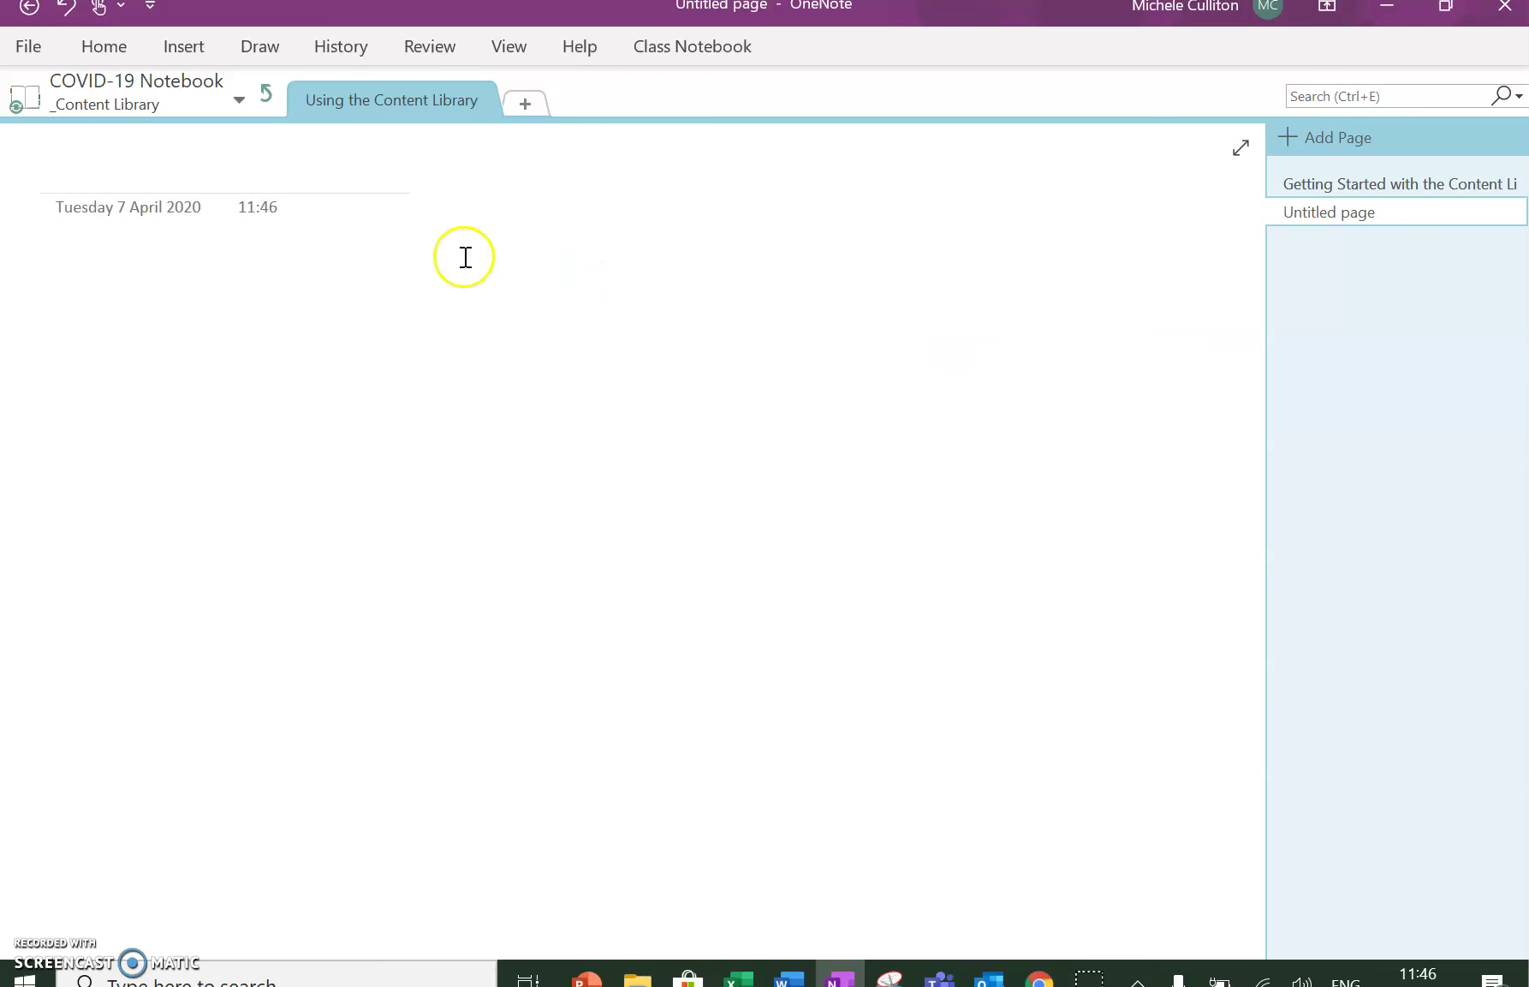
left_click(519, 105)
left_click(604, 205)
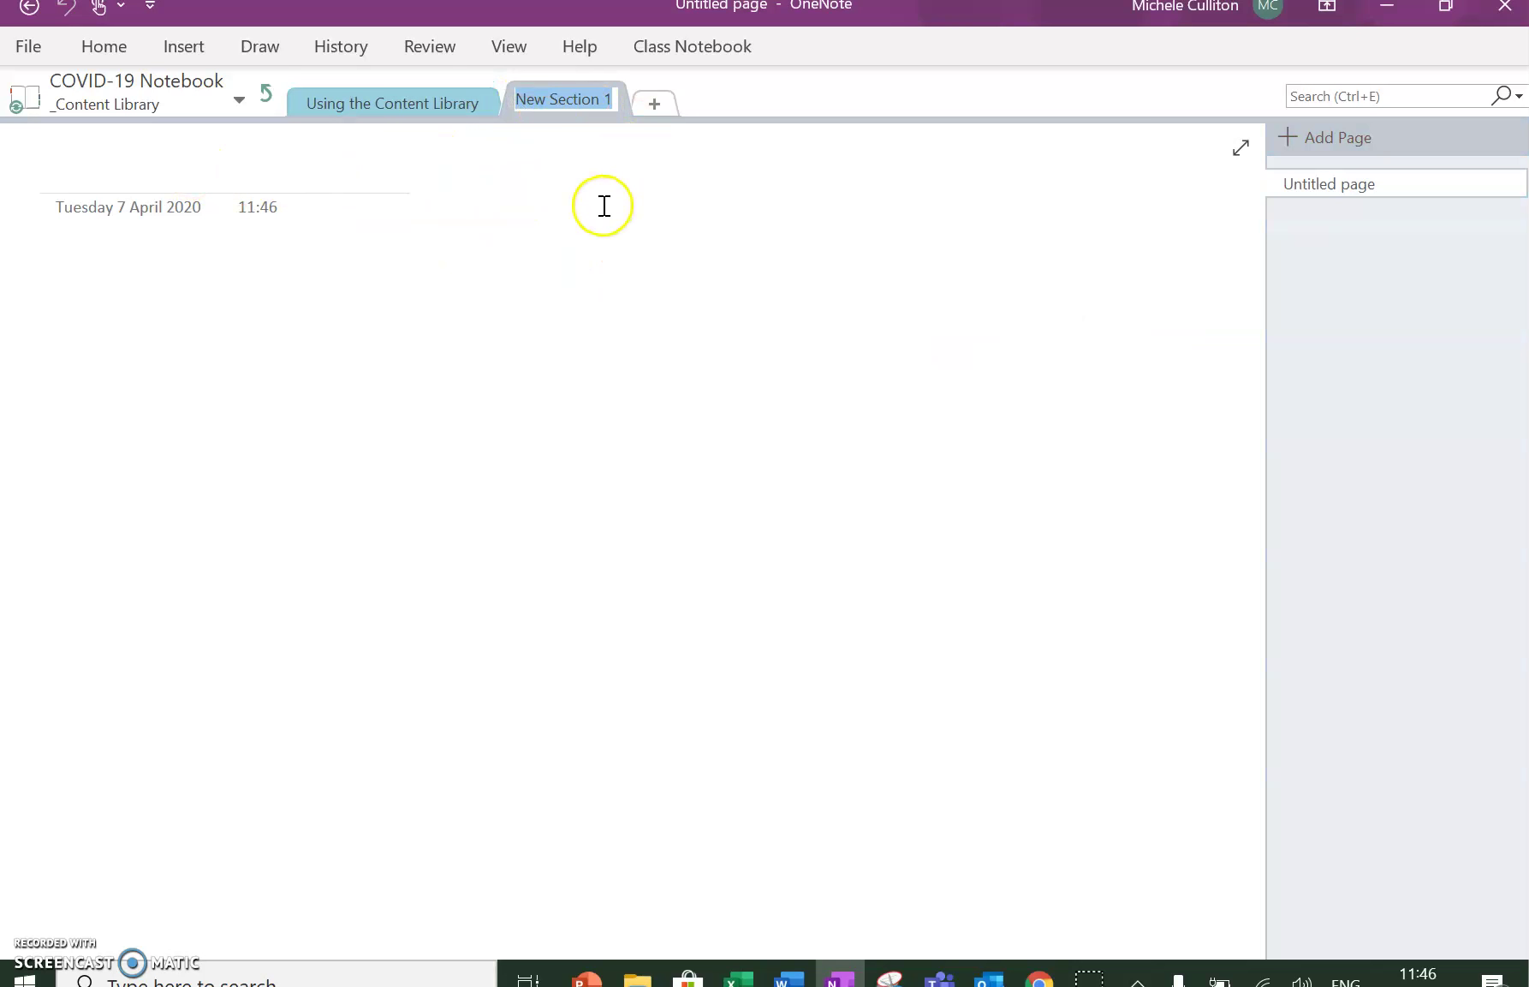
Name the new Content Library section Chapter 1 and title its first page Page 1.
type("CH")
type("hapter")
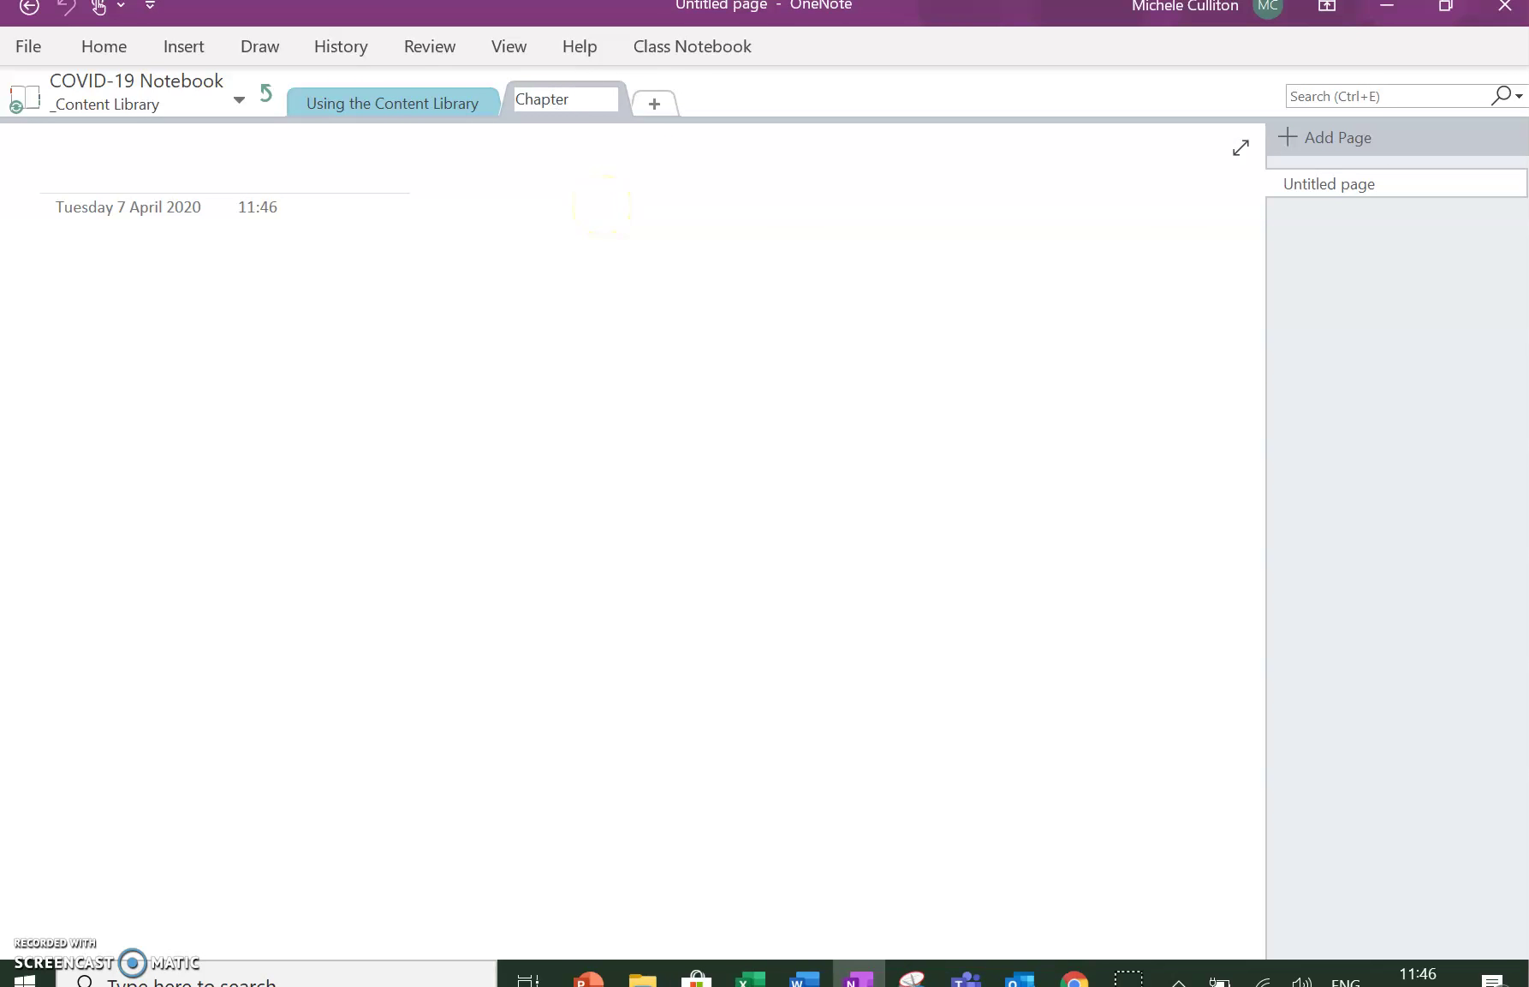
left_click(97, 155)
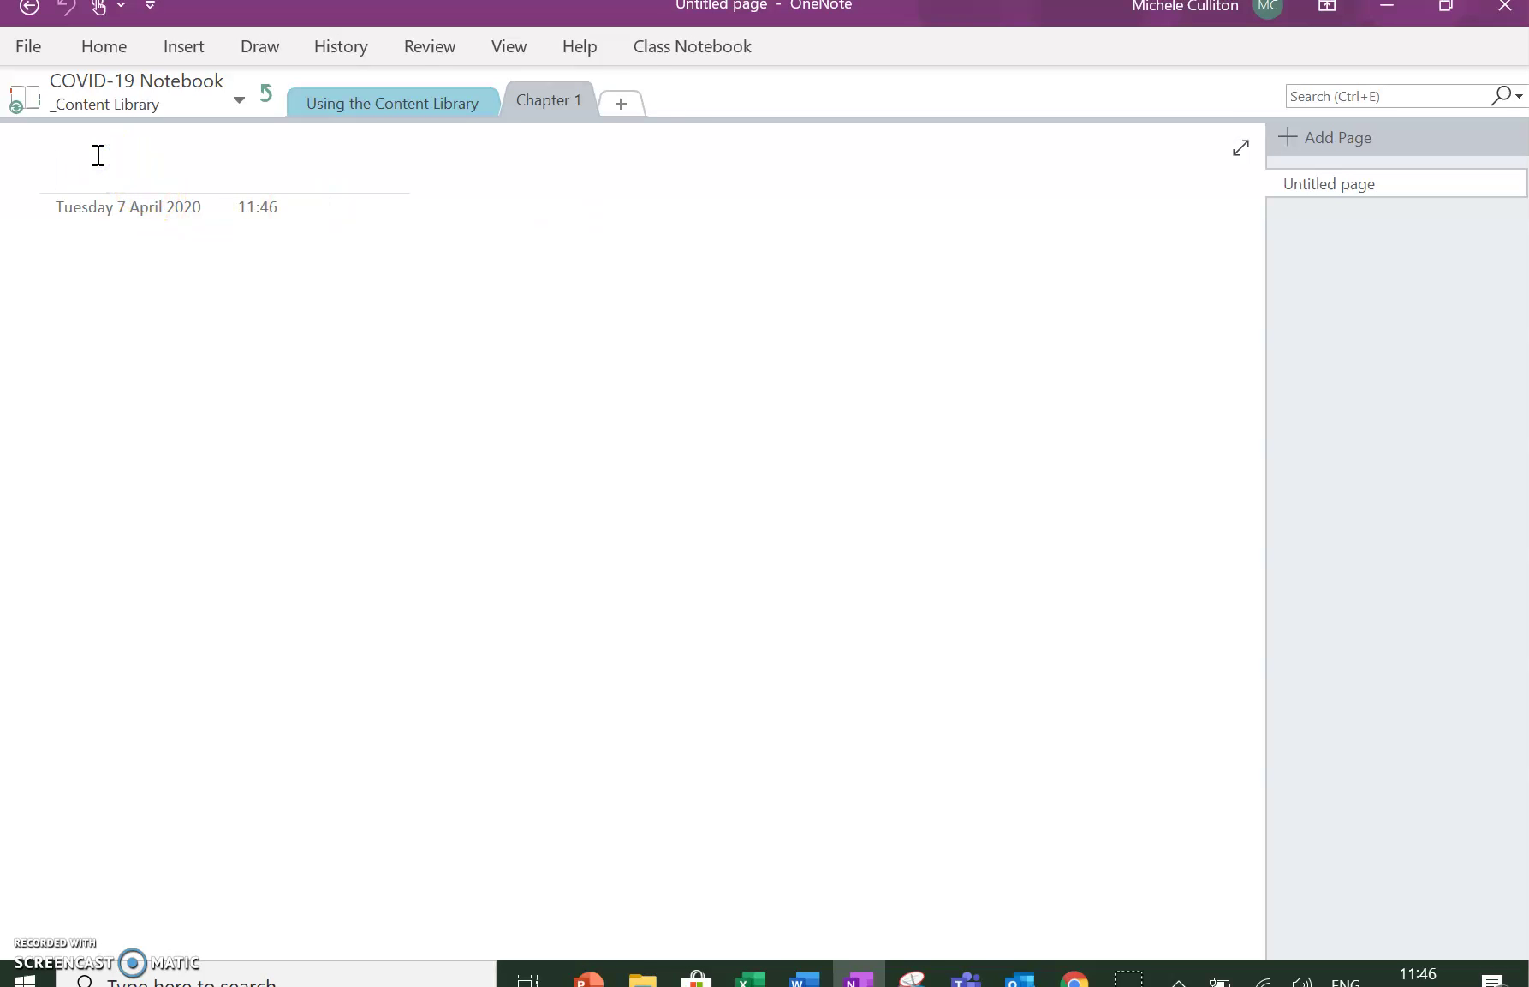
type("PAge")
key("BackSpace")
key("BackSpace")
key("BackSpace")
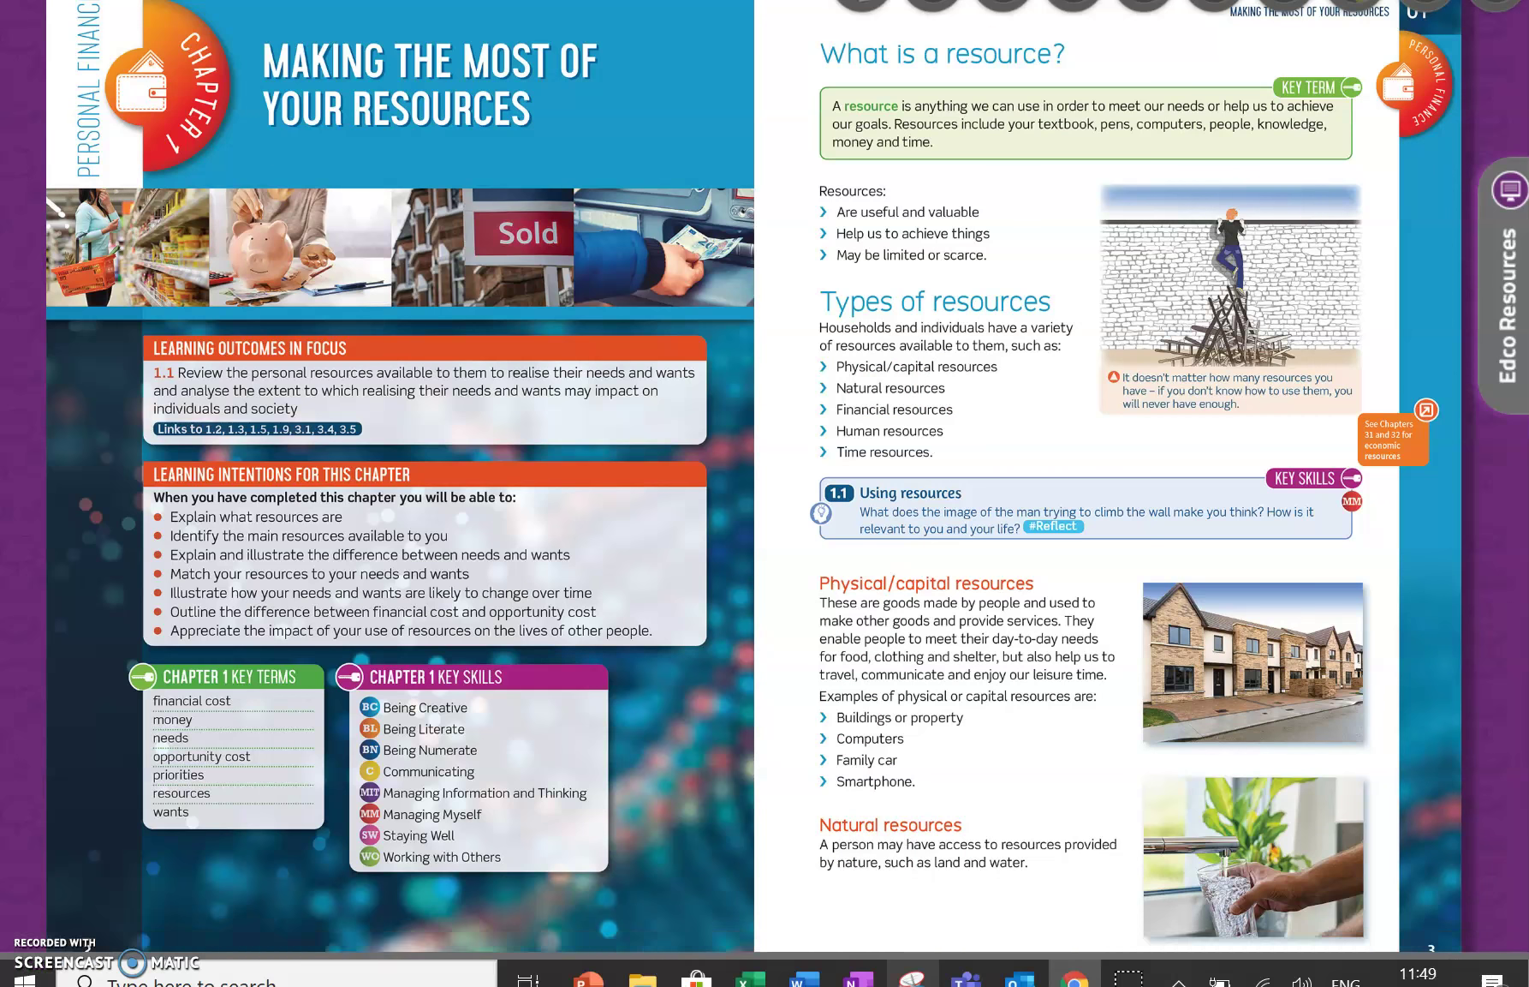
Switch to the e-book, snip its "What is a resource?" page with Snipping Tool, and paste the snip into OneNote's Page 1 below the title.
key("alt+Tab")
key("alt+Tab")
key("alt+Tab")
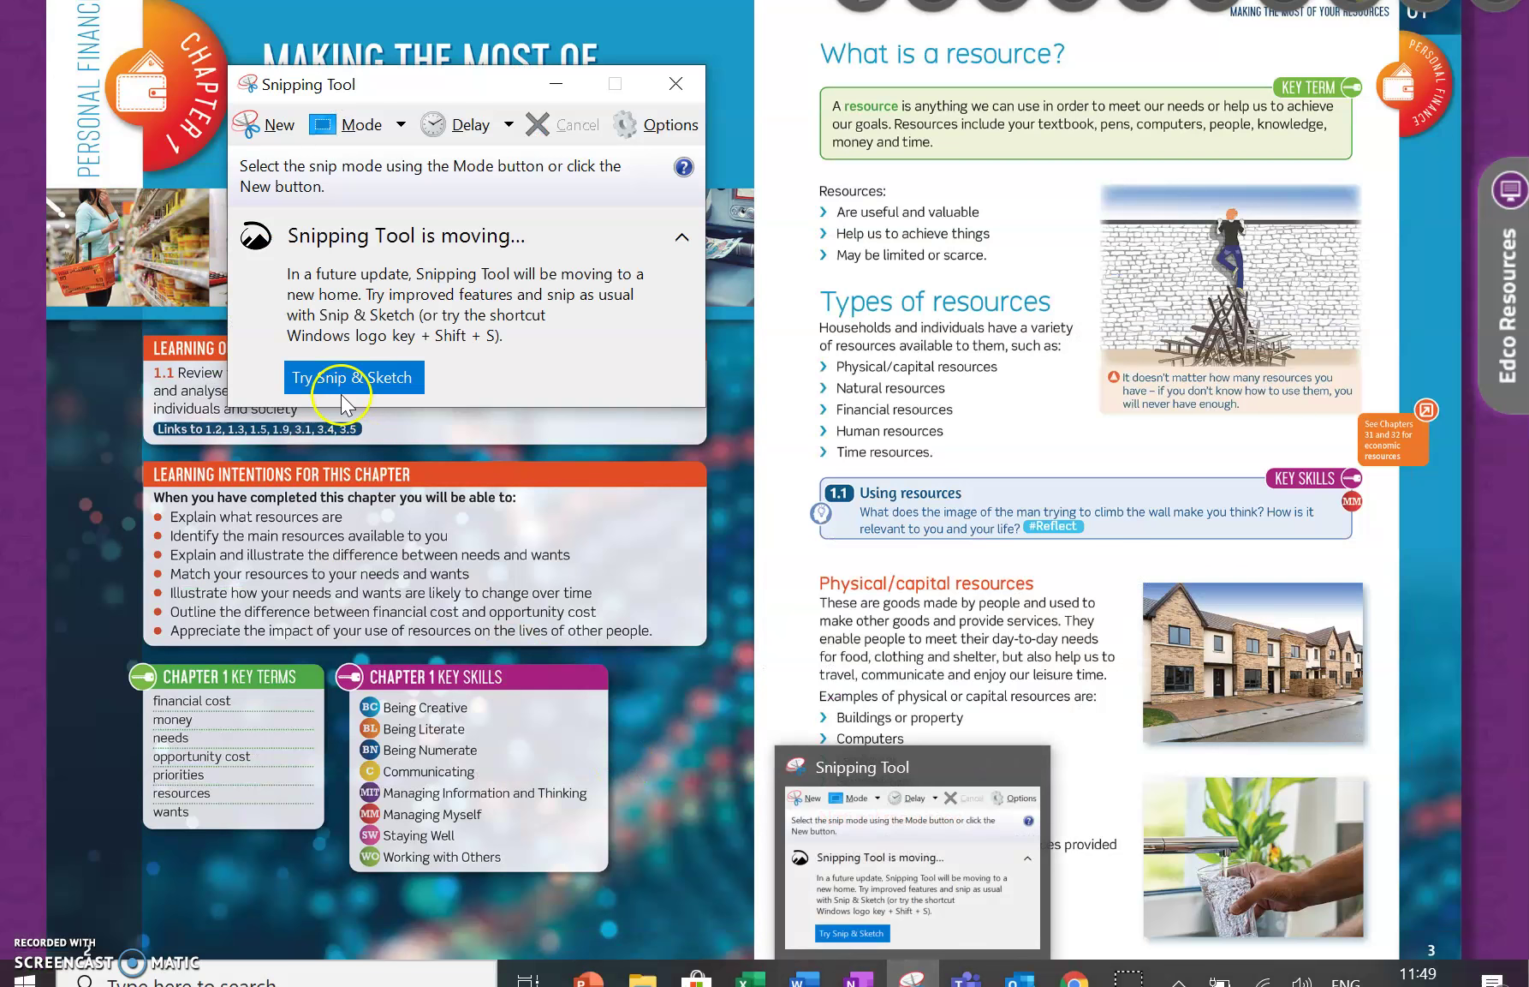
left_click(265, 126)
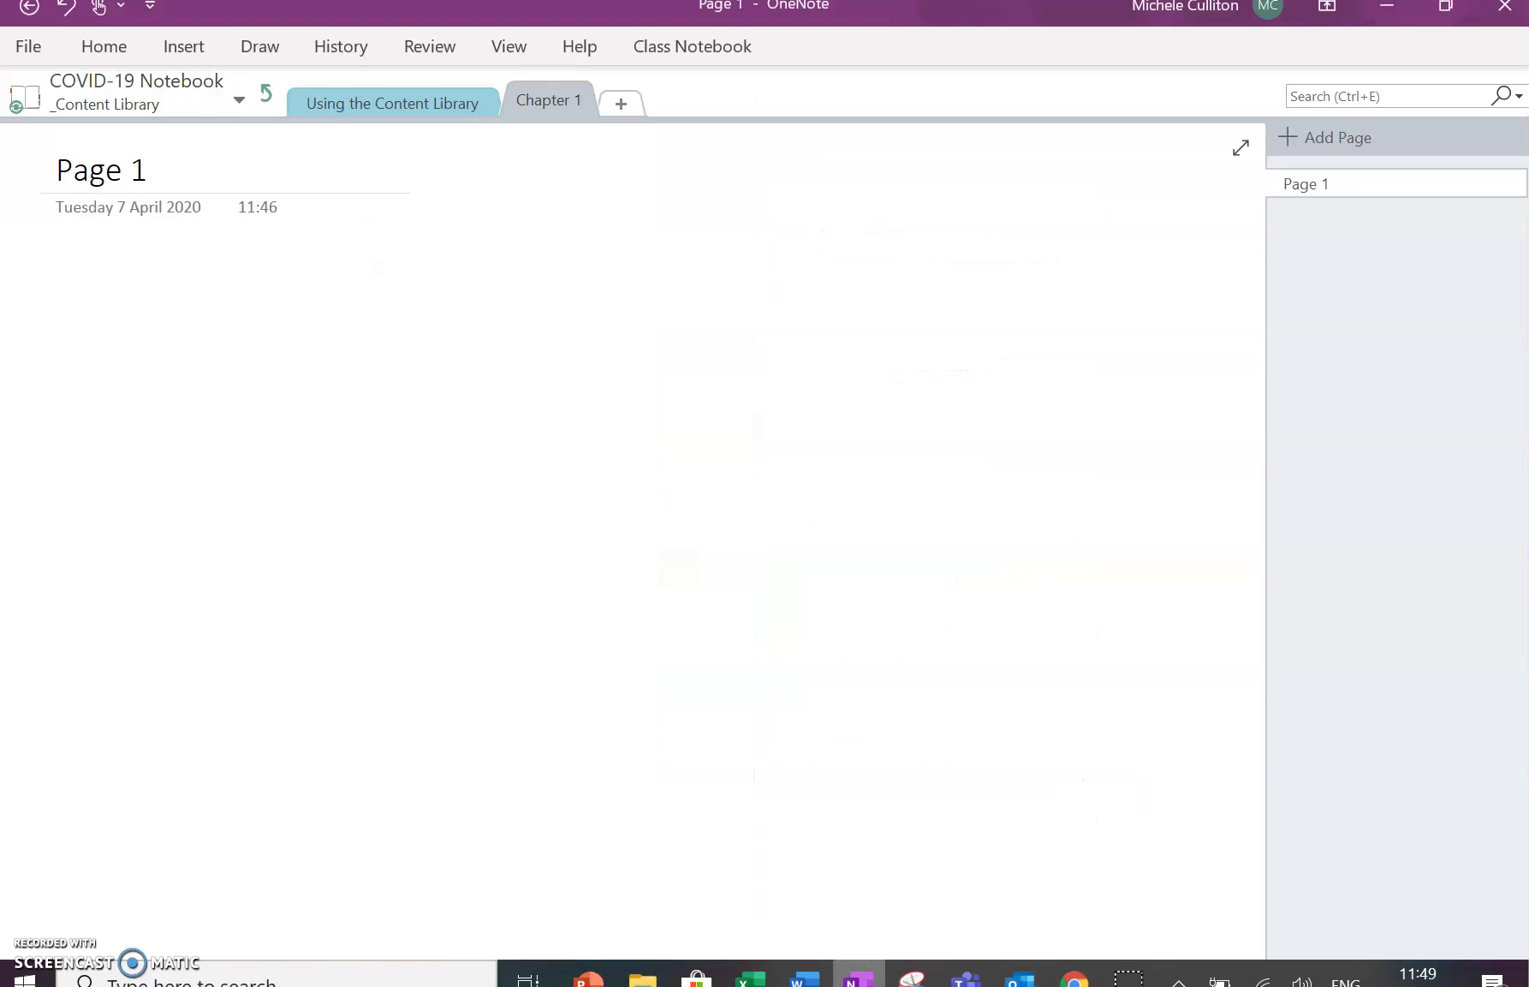
left_click(108, 304)
scroll(990, 554, "up", 5)
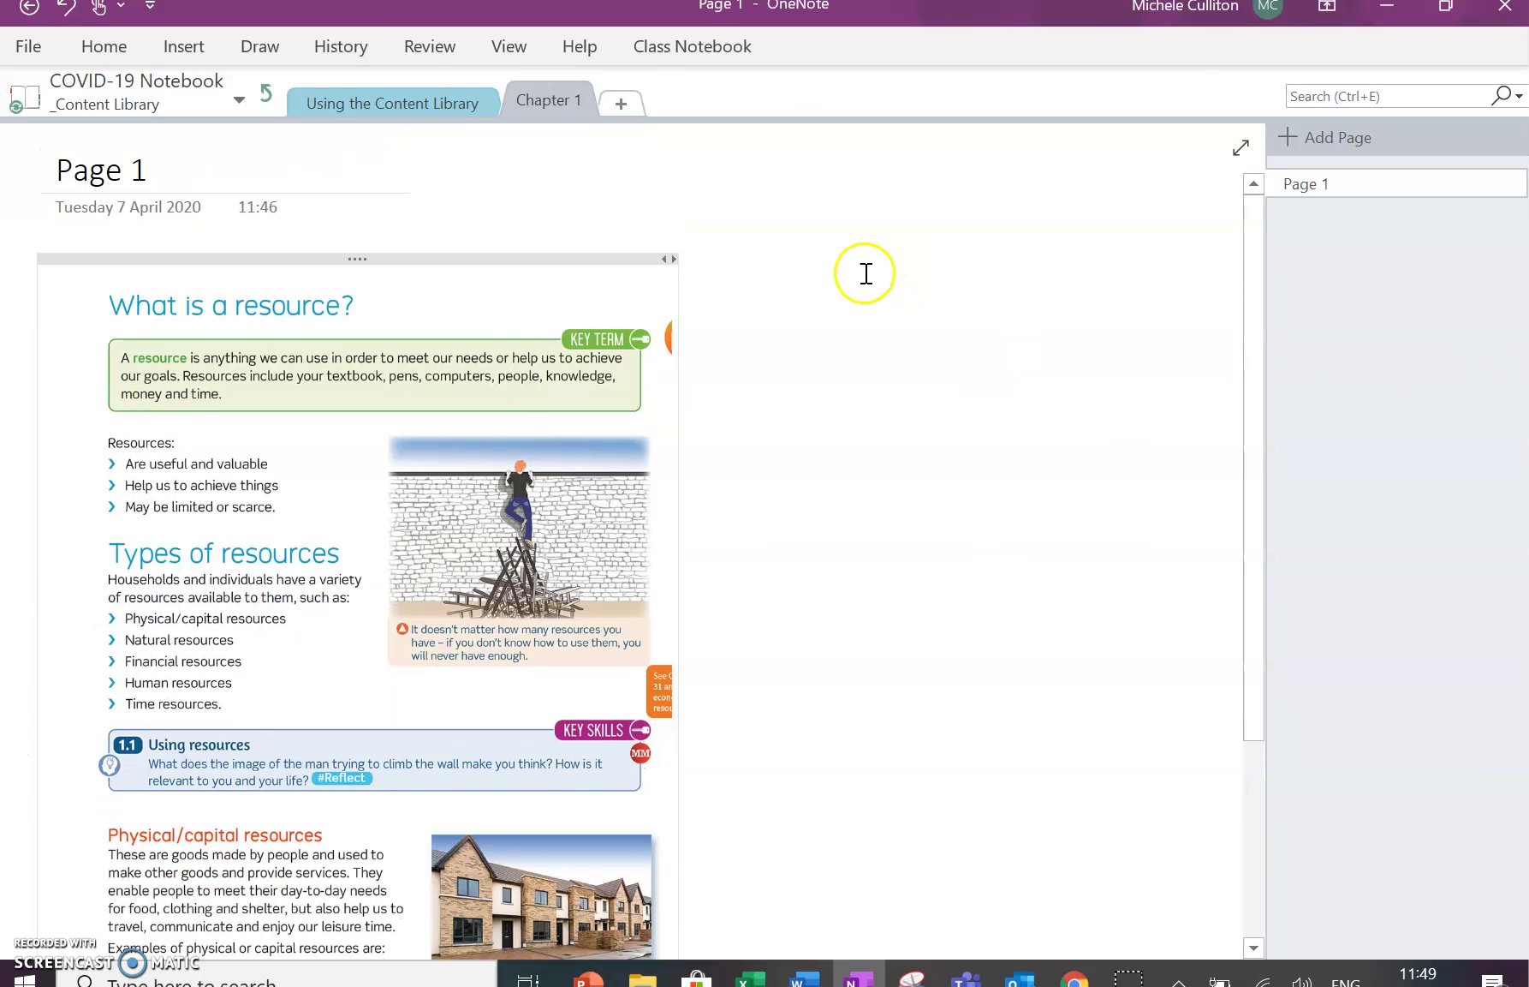
Insert the Ch 1 Edco presentation from OneDrive's 1st Year Business folder as a printout below the textbook snip, dismissing the PowerPoint message.
scroll(866, 274, "down", 9)
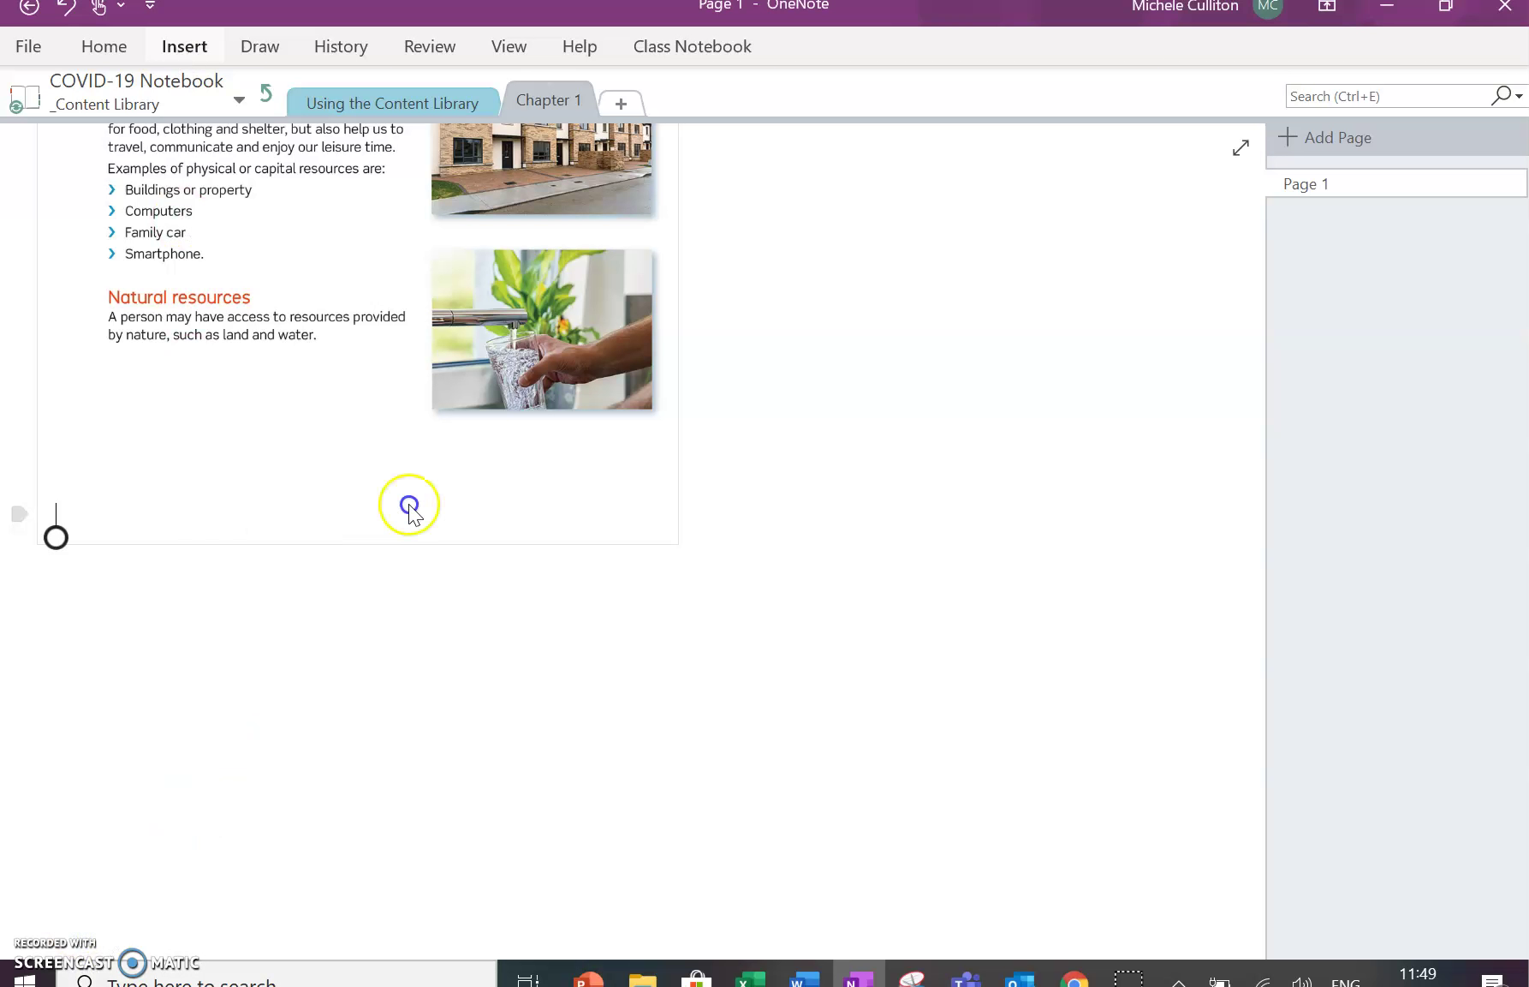
left_click(193, 46)
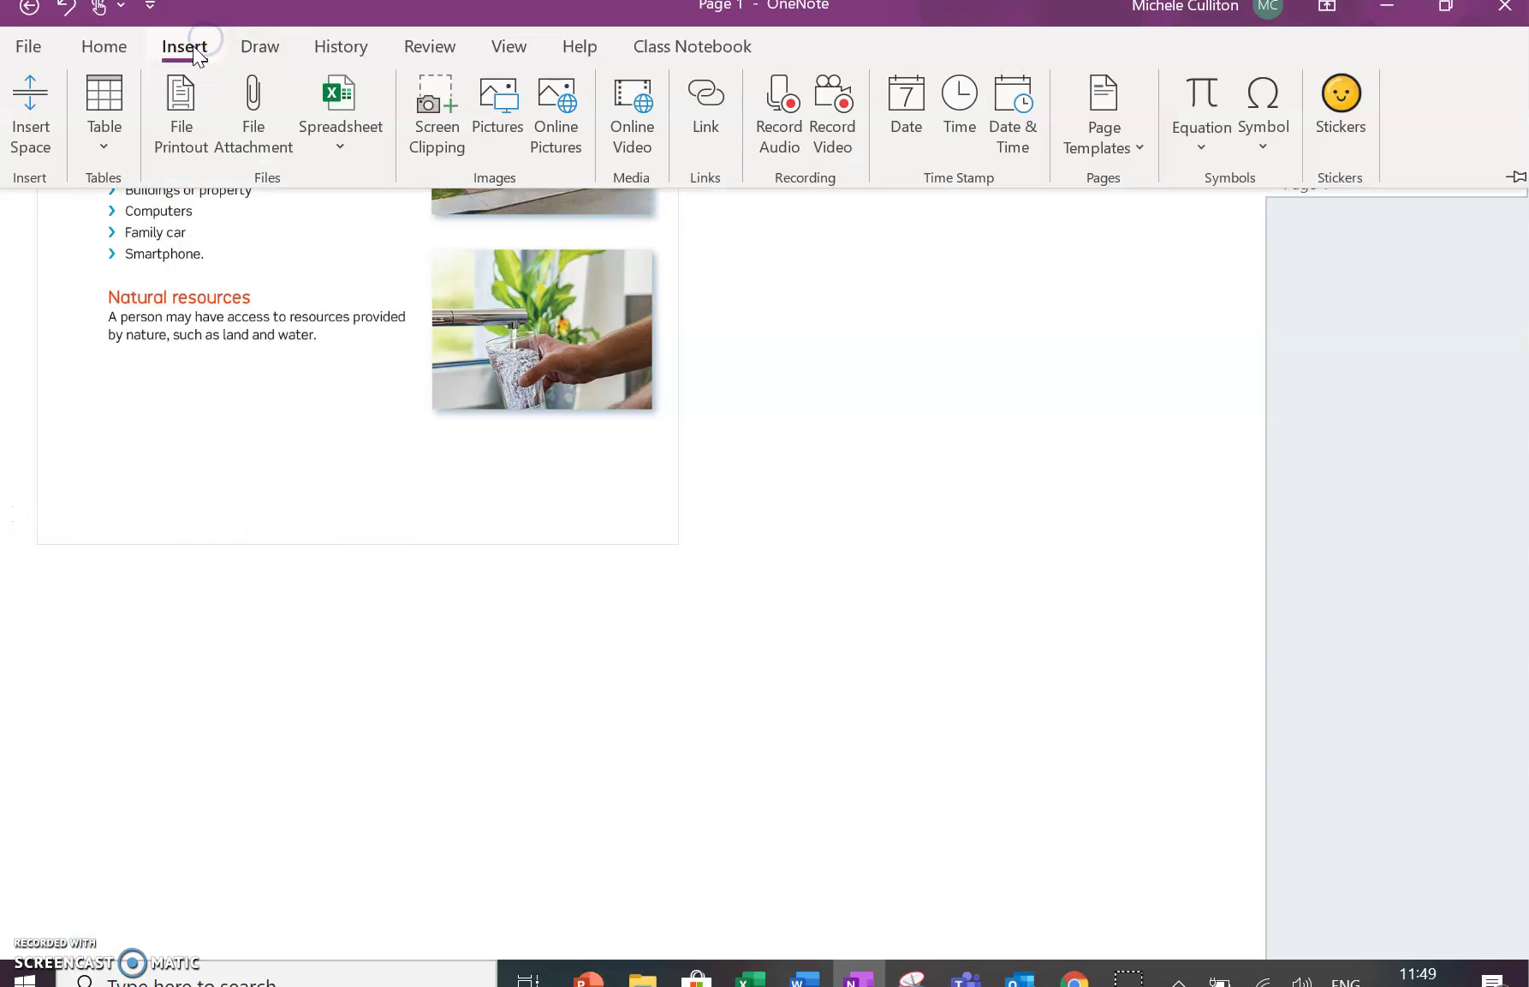
left_click(277, 141)
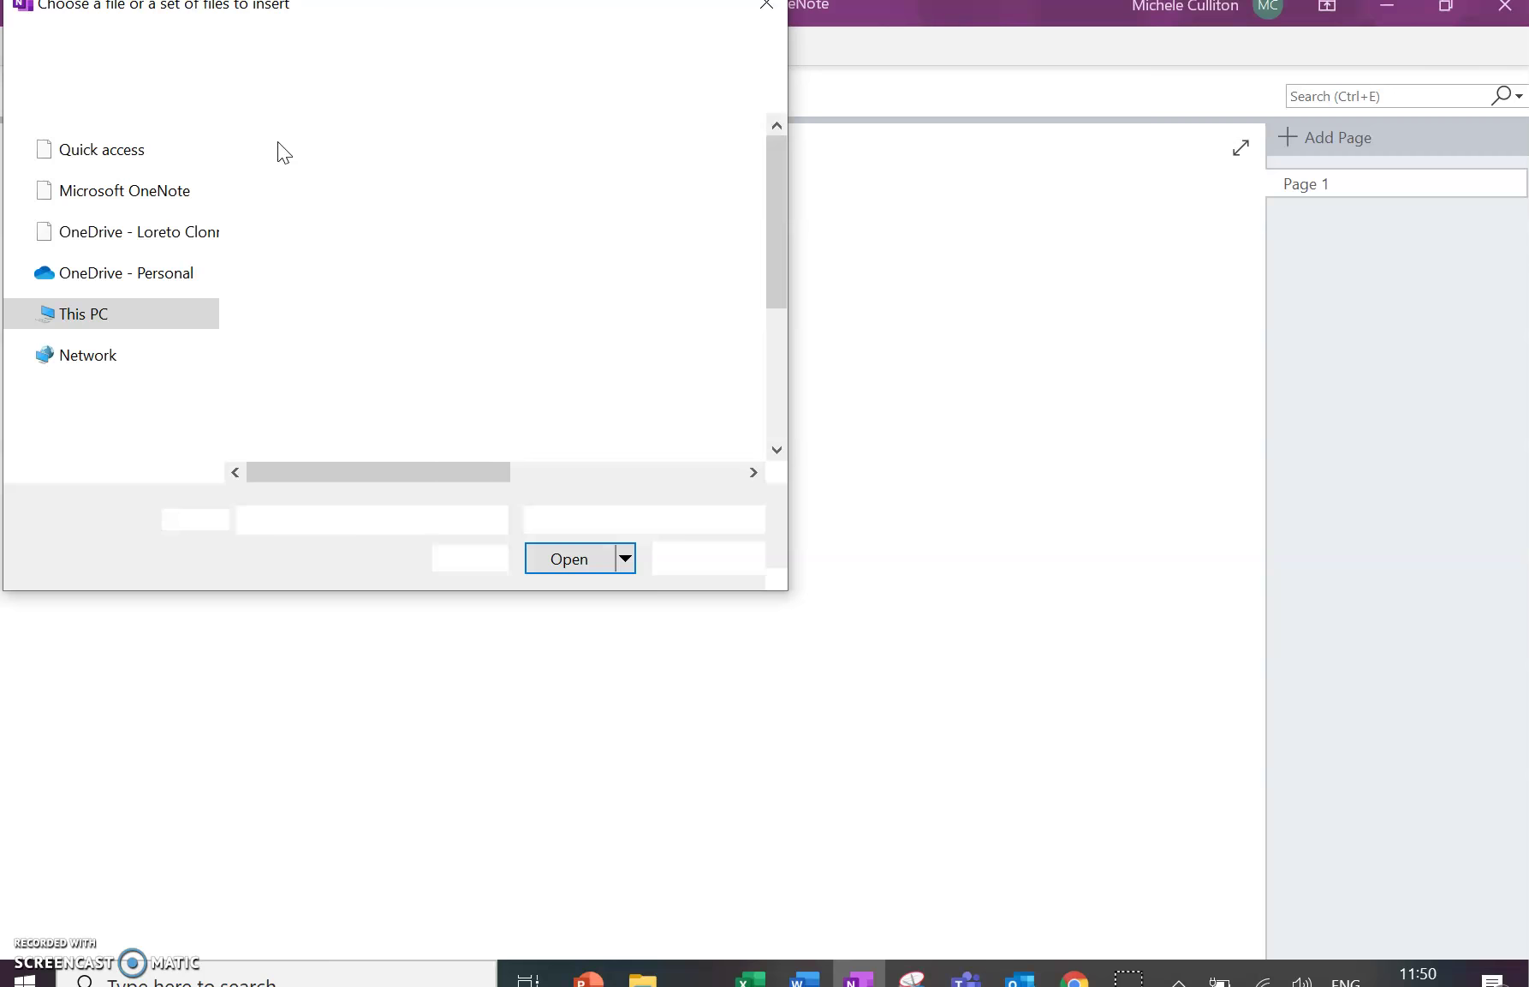
left_click(168, 238)
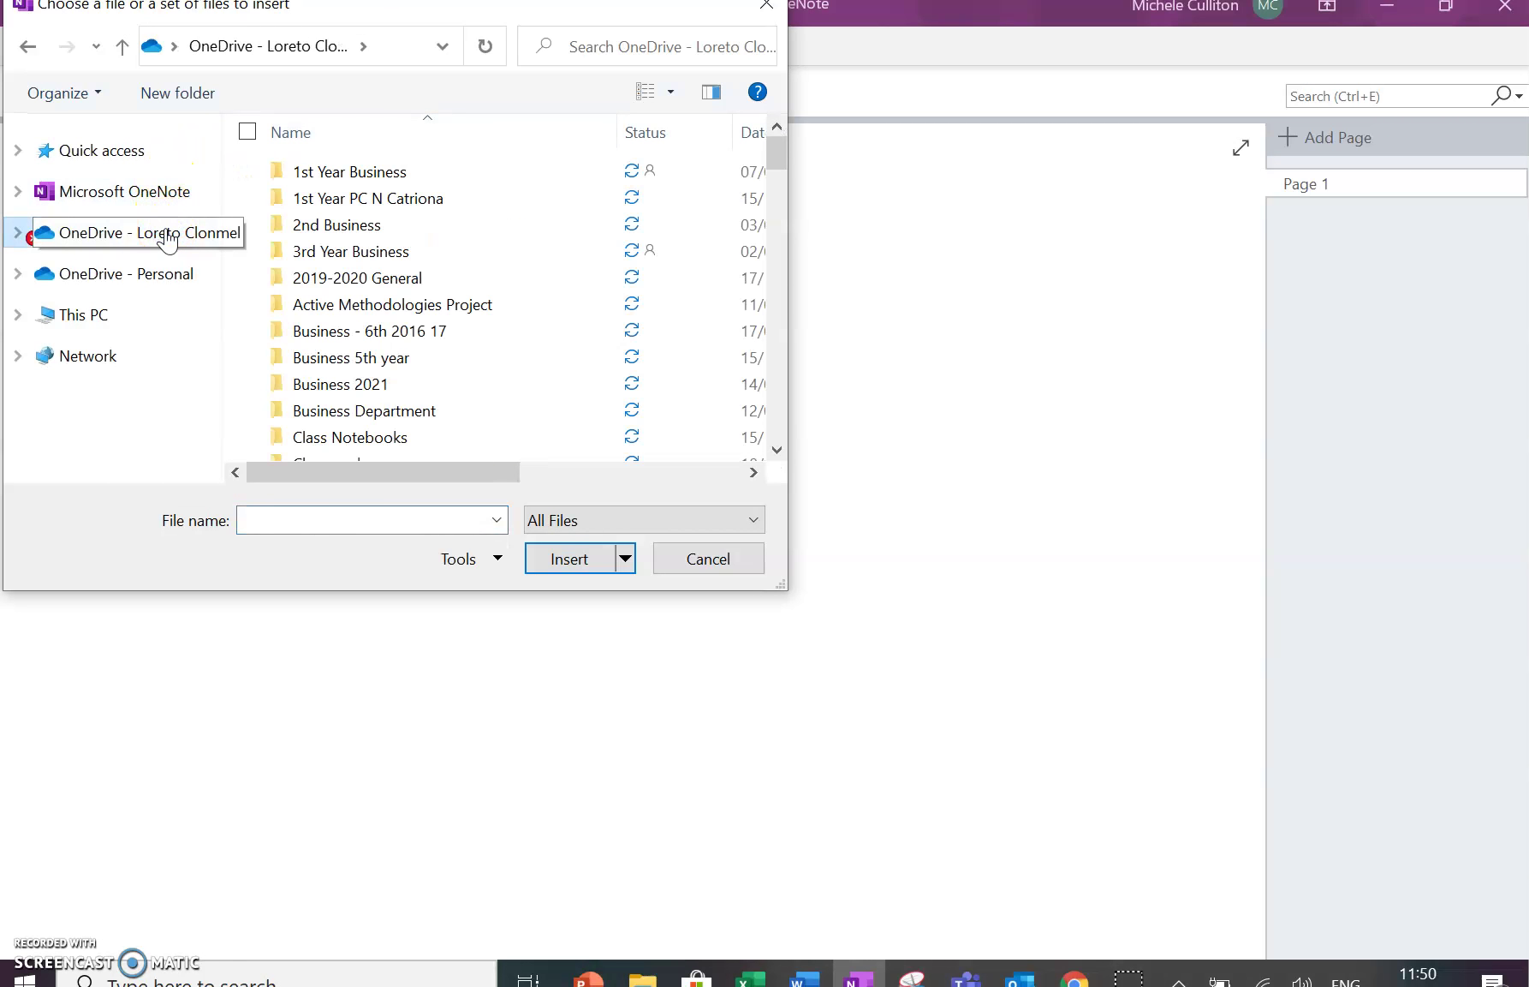
double_click(345, 182)
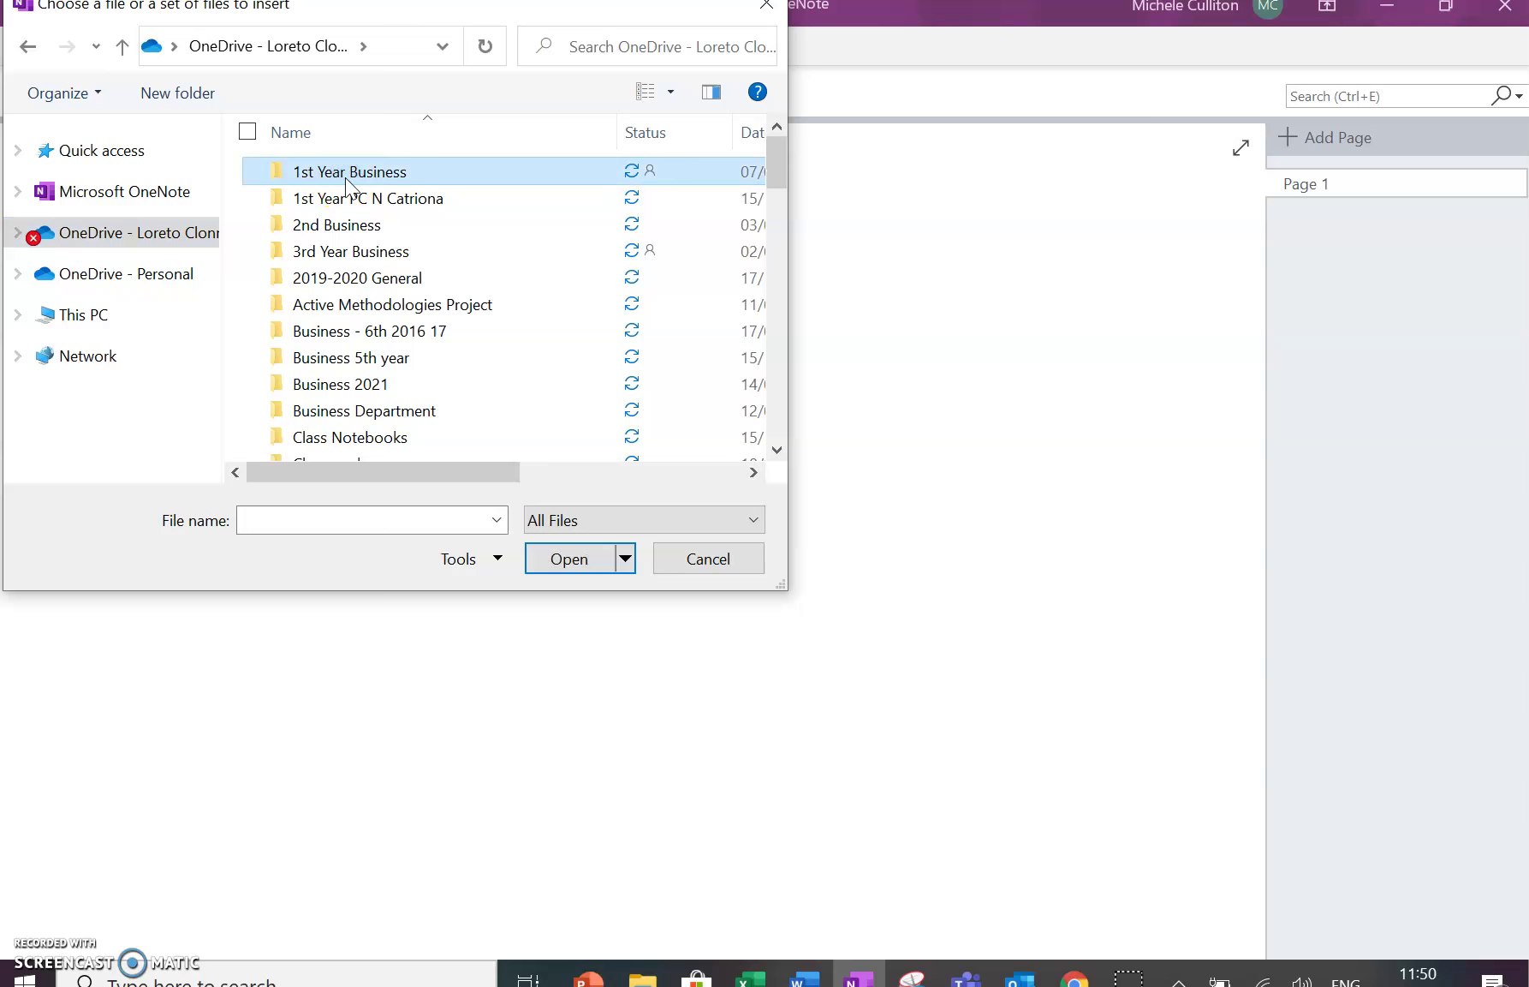
left_click(346, 178)
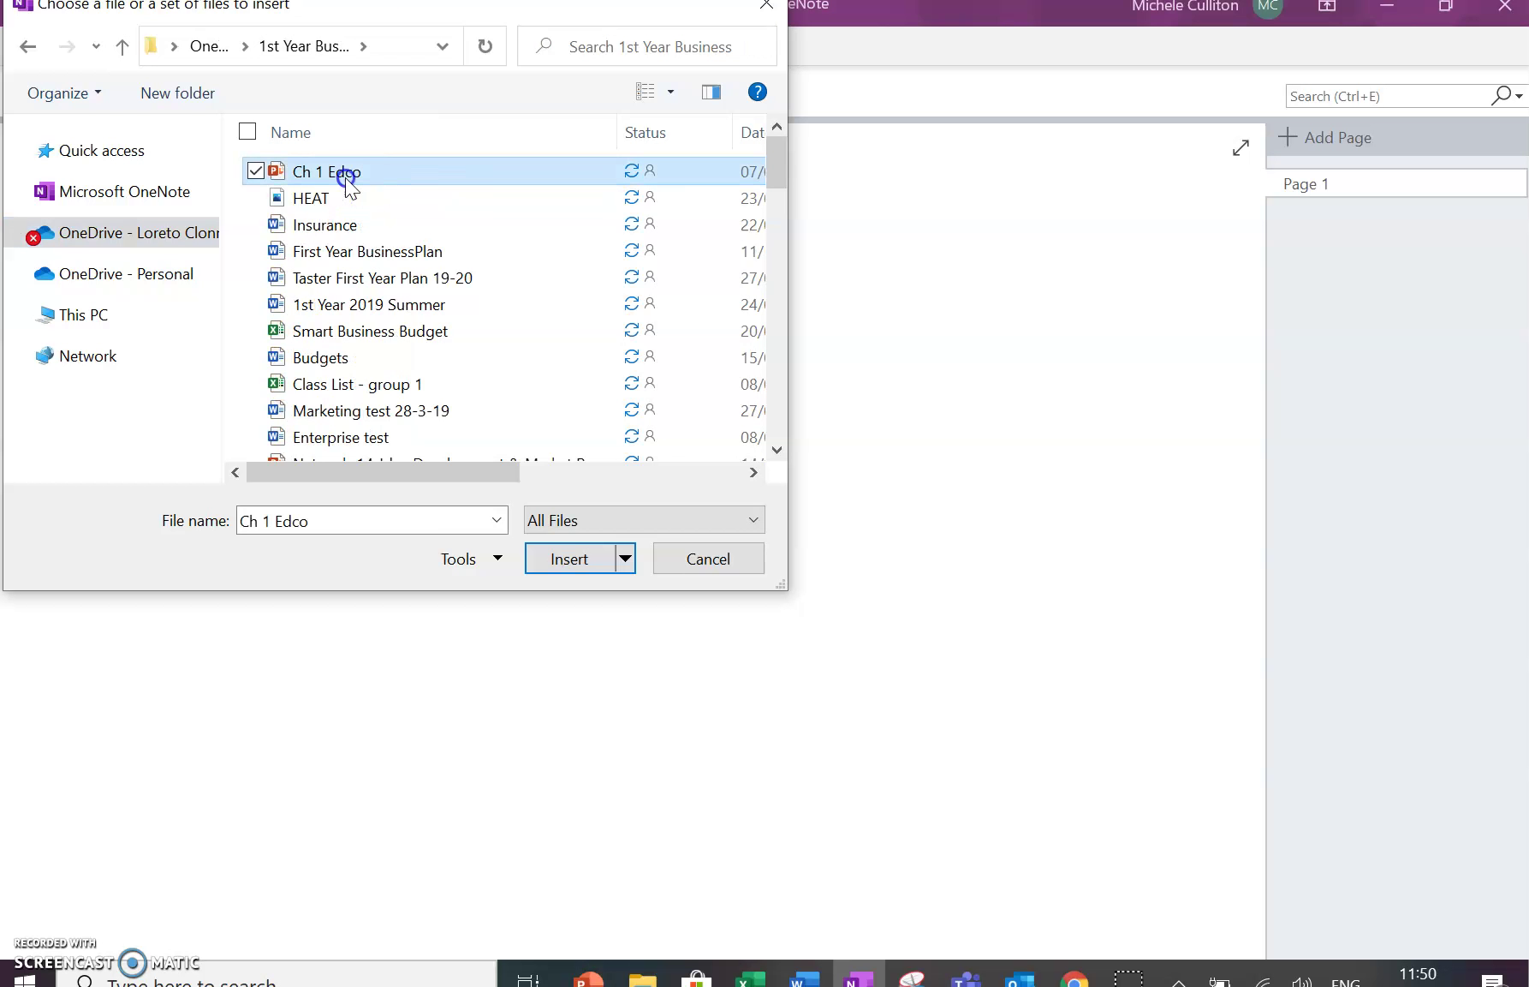
left_click(567, 559)
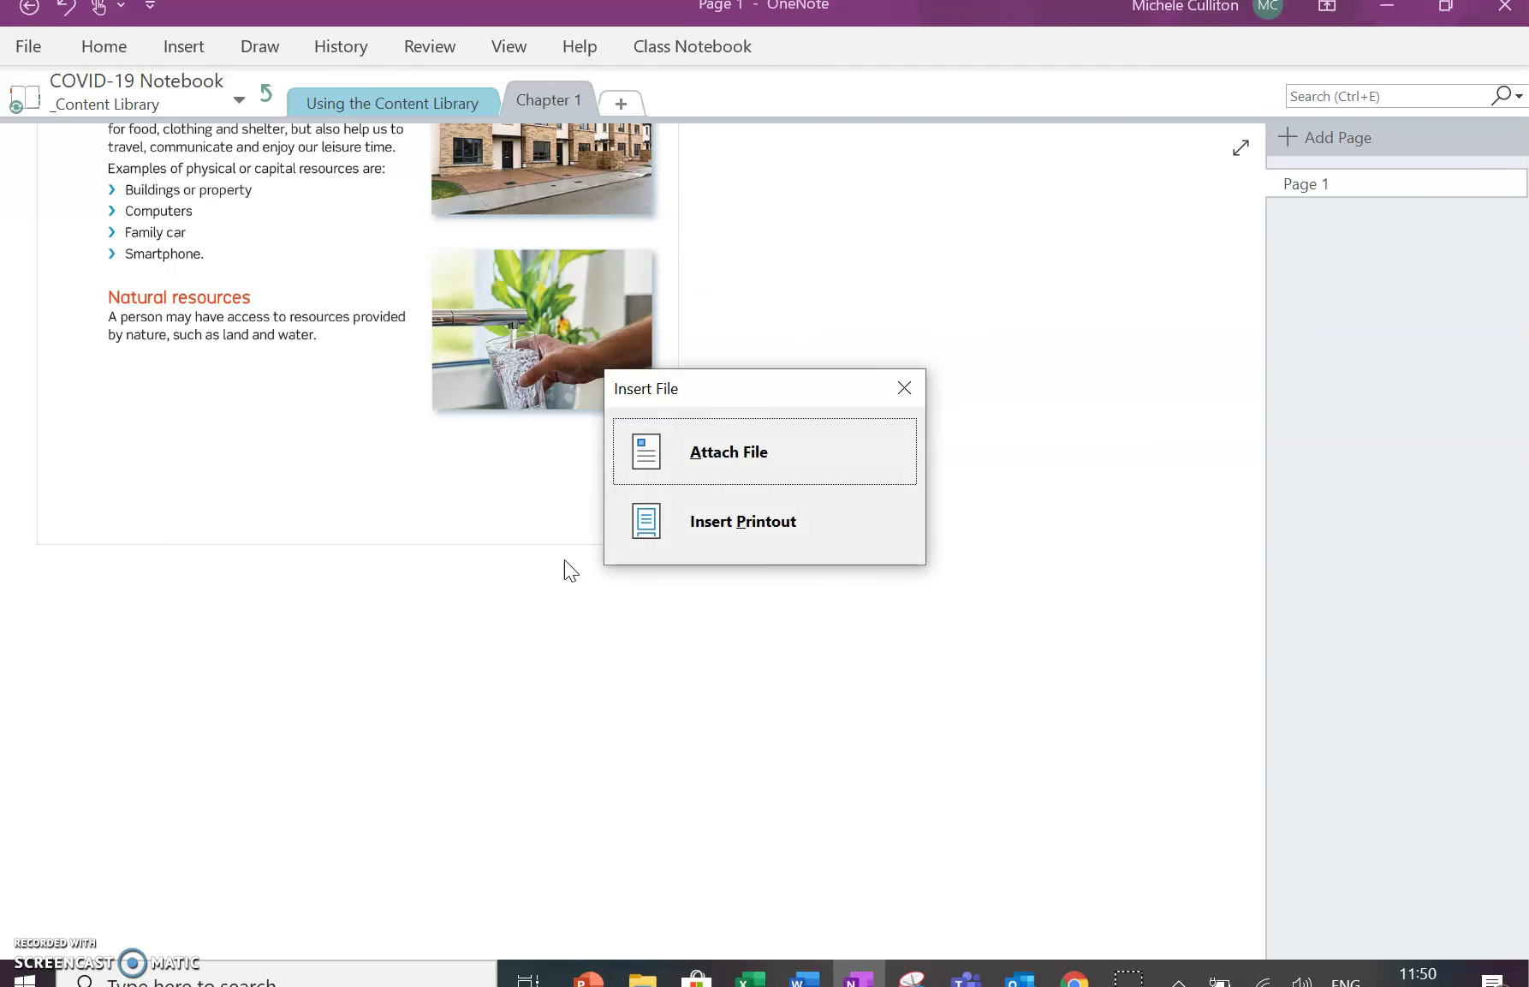
left_click(716, 530)
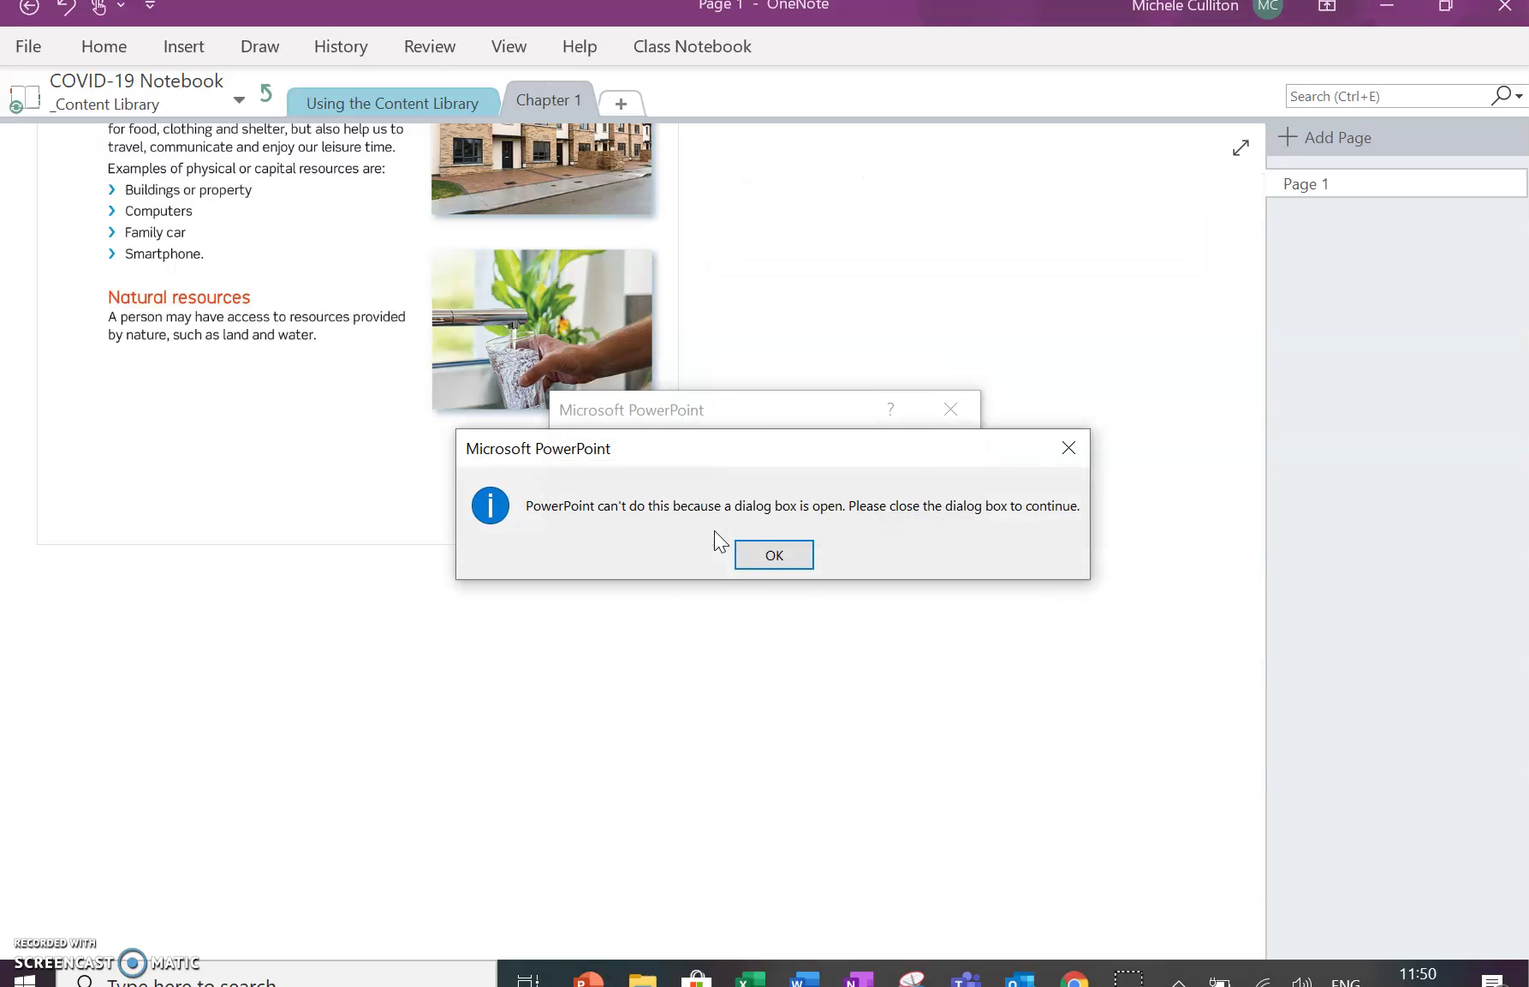
left_click(784, 557)
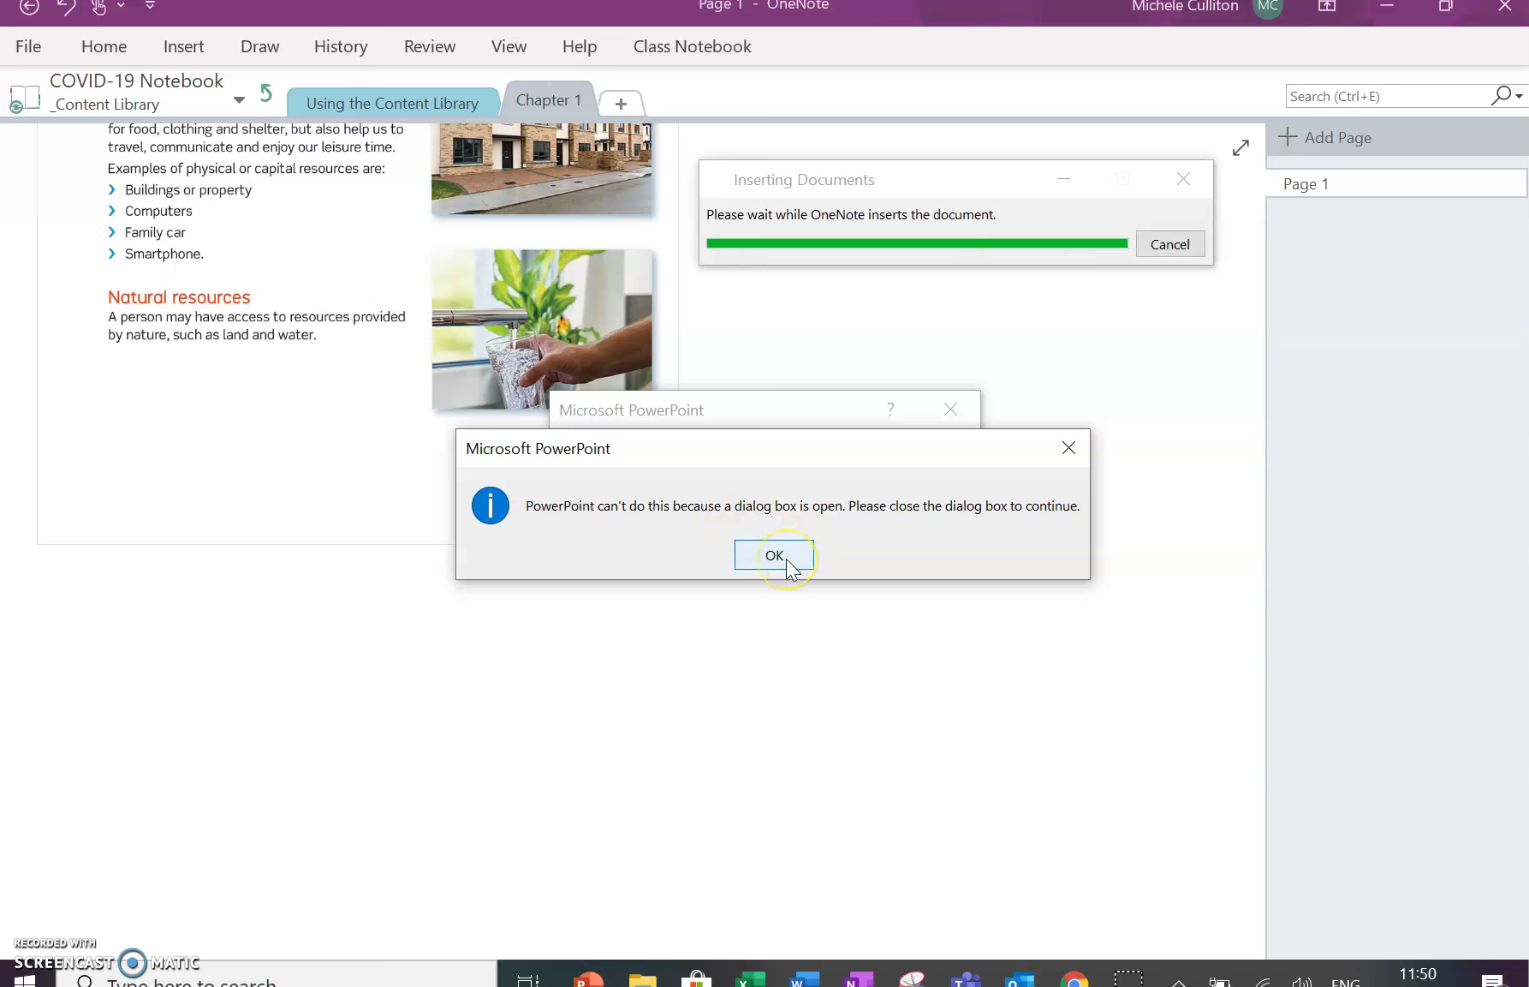
left_click(775, 555)
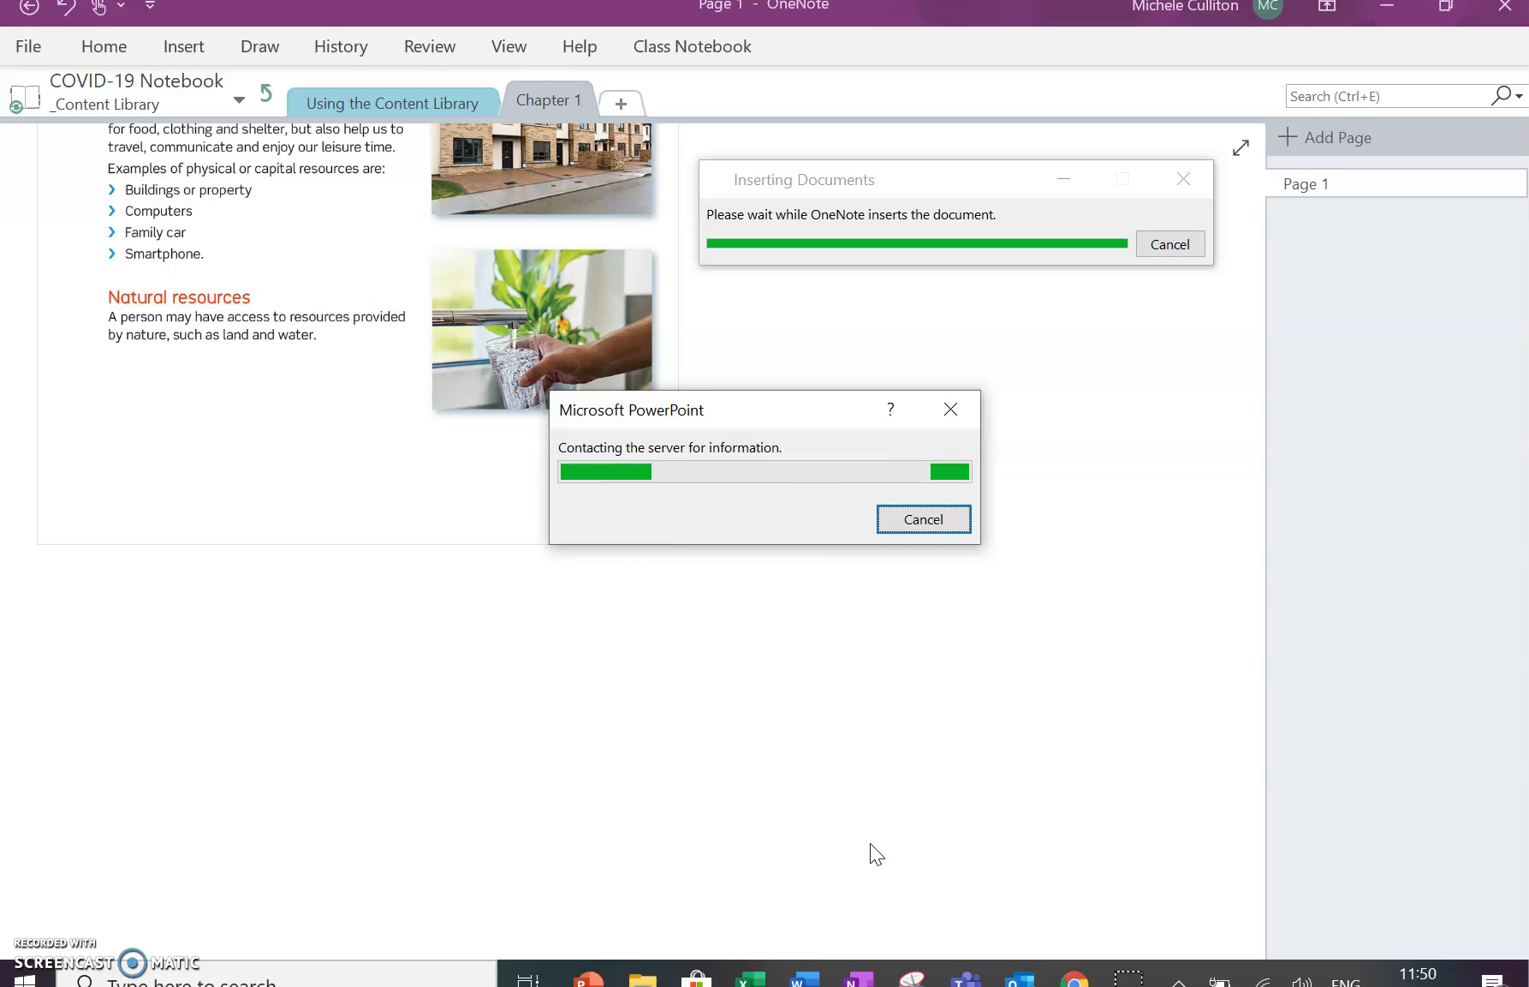
left_click(34, 979)
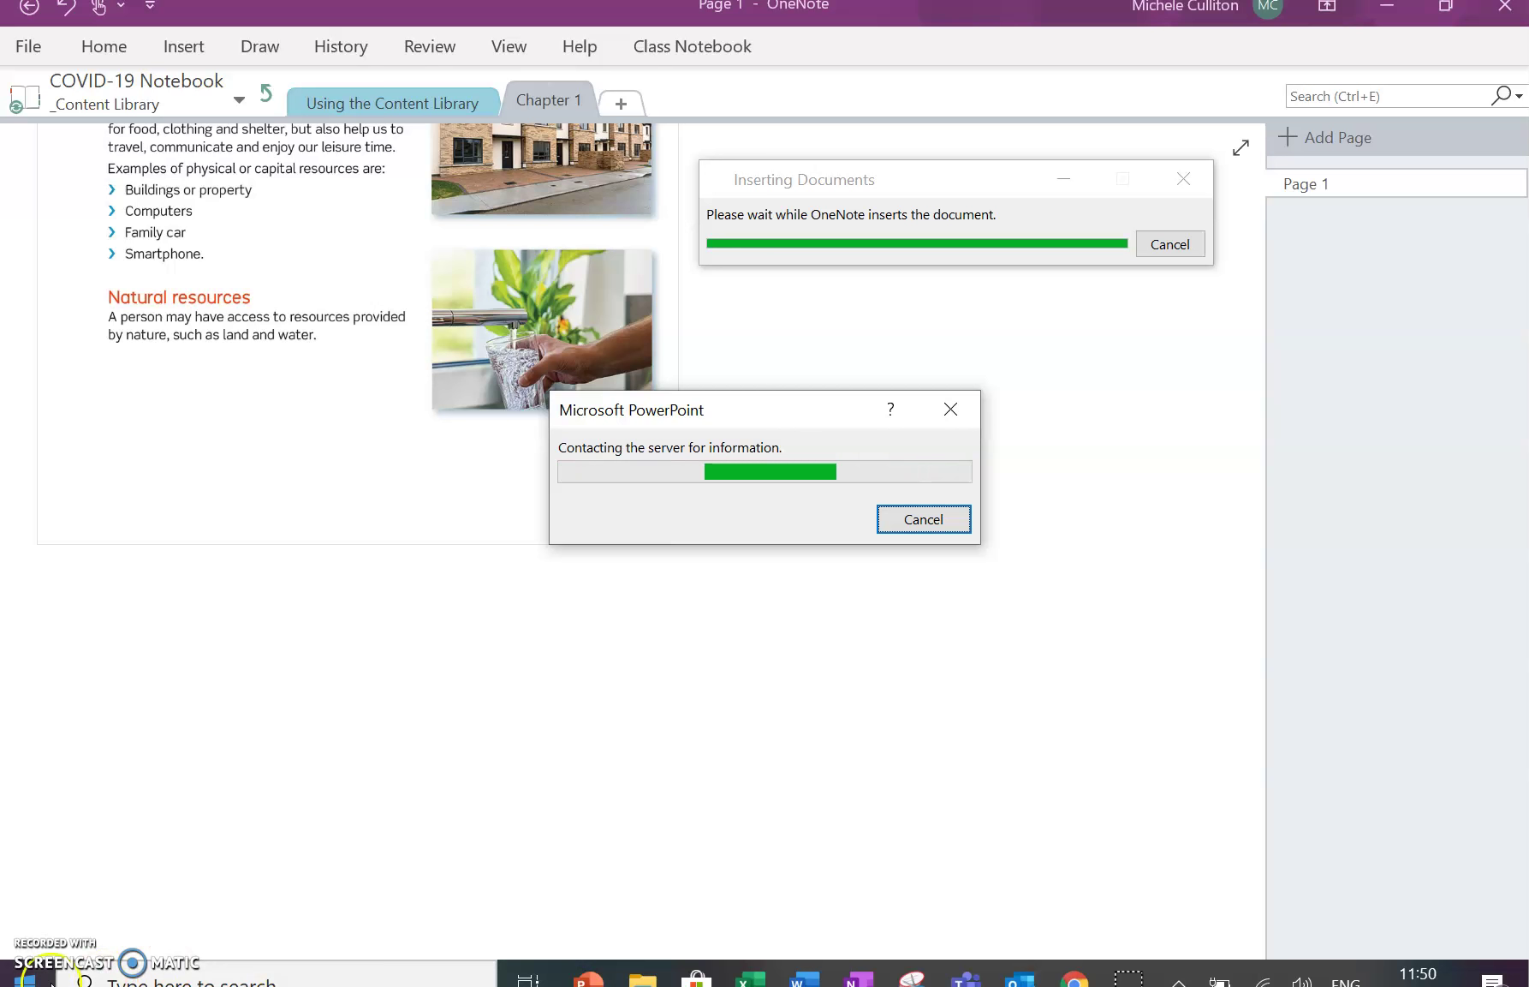
left_click(1129, 975)
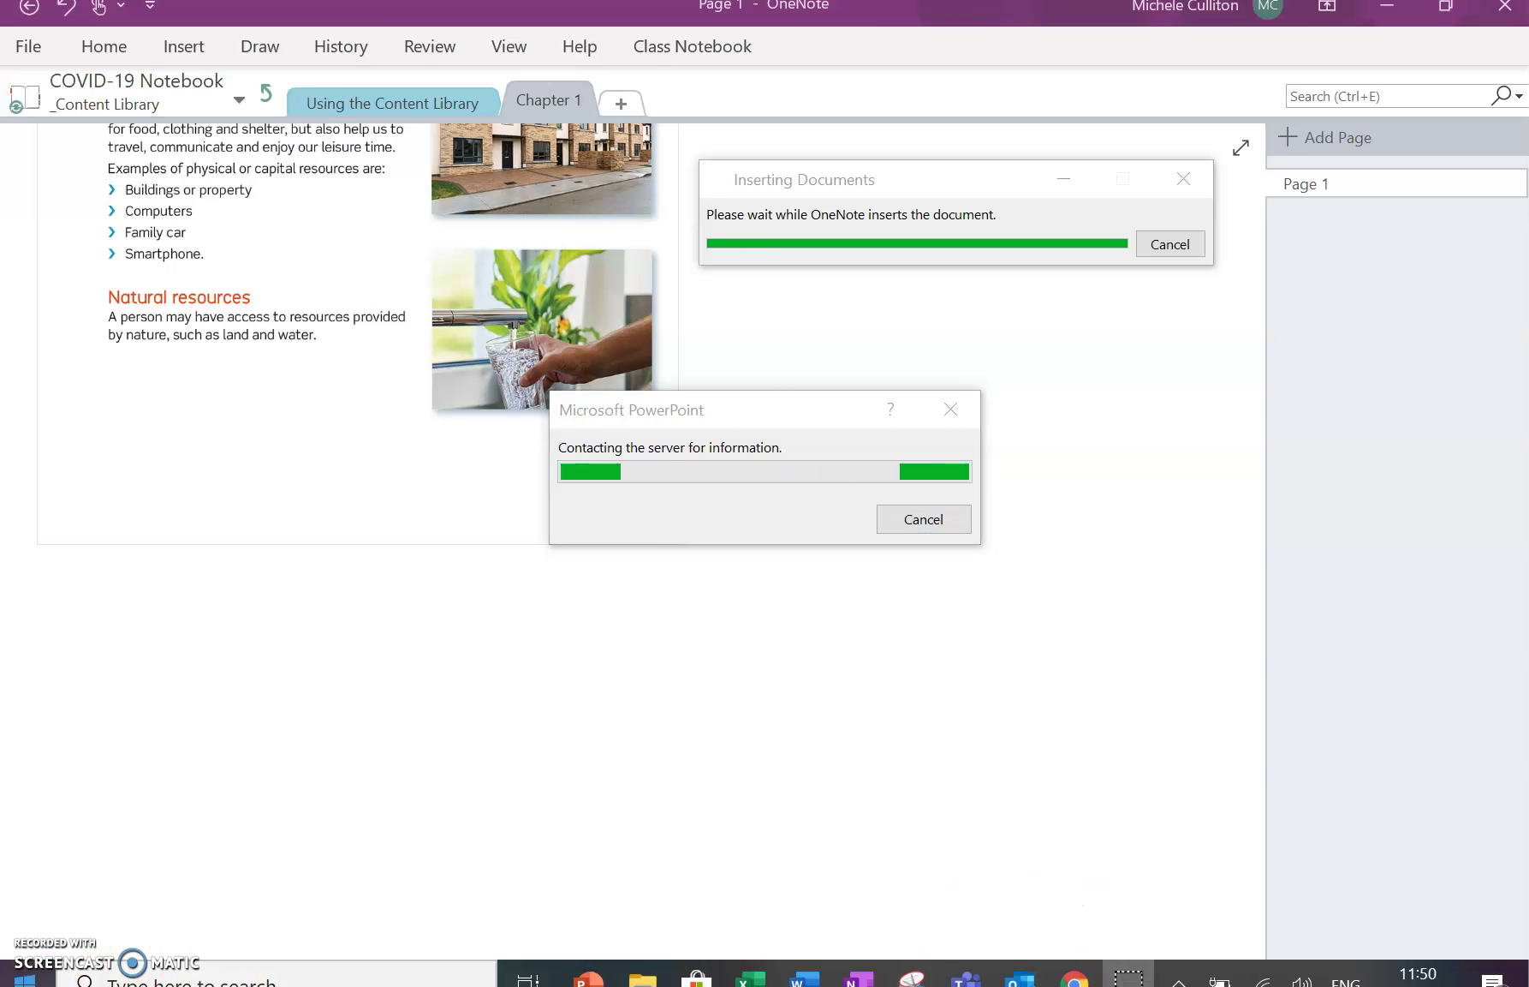
left_click(34, 976)
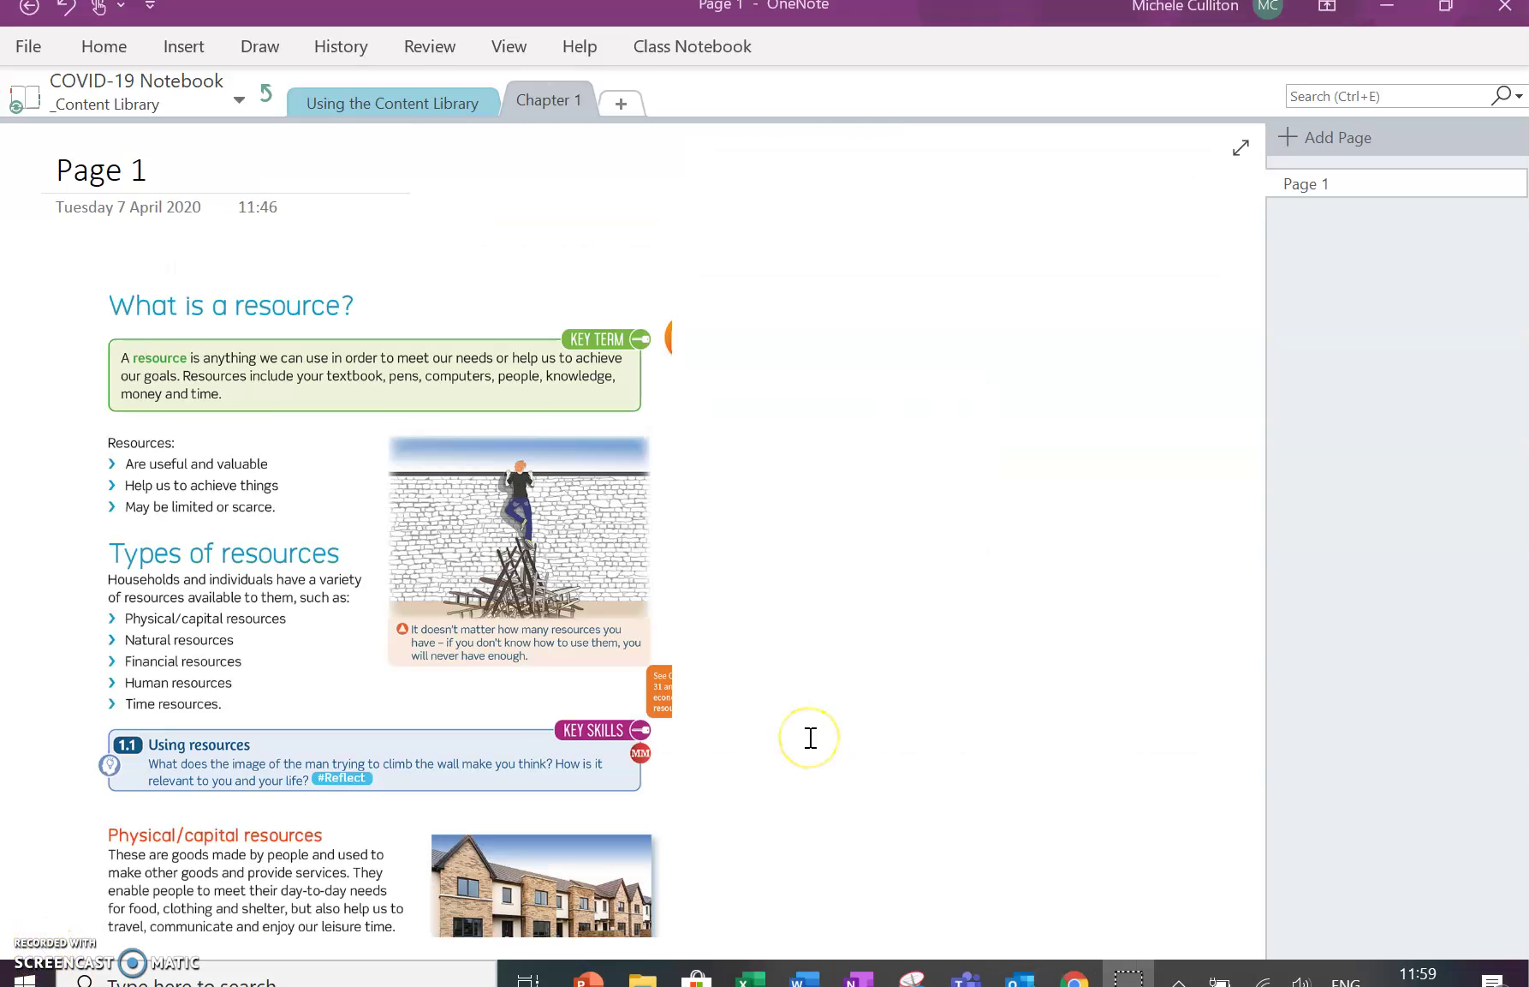
Look through the Ch 1 Edco slide printout on Page 1 in full page view, and return to the normal view at the page's beginning.
scroll(810, 737, "down", 9)
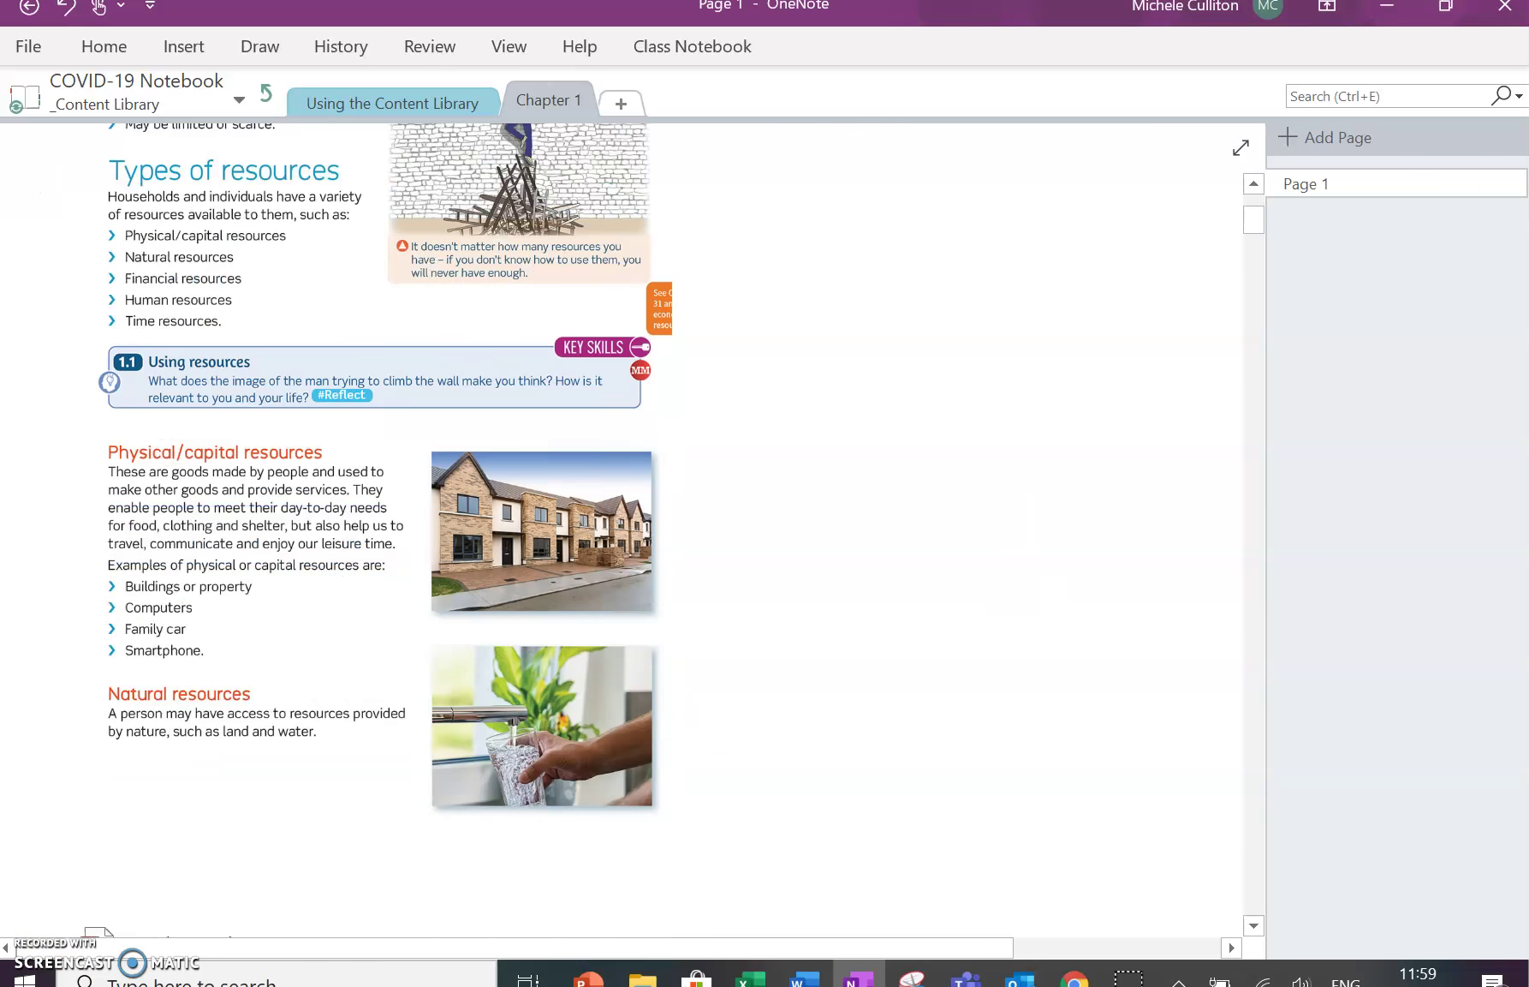
scroll(1034, 383, "down", 4)
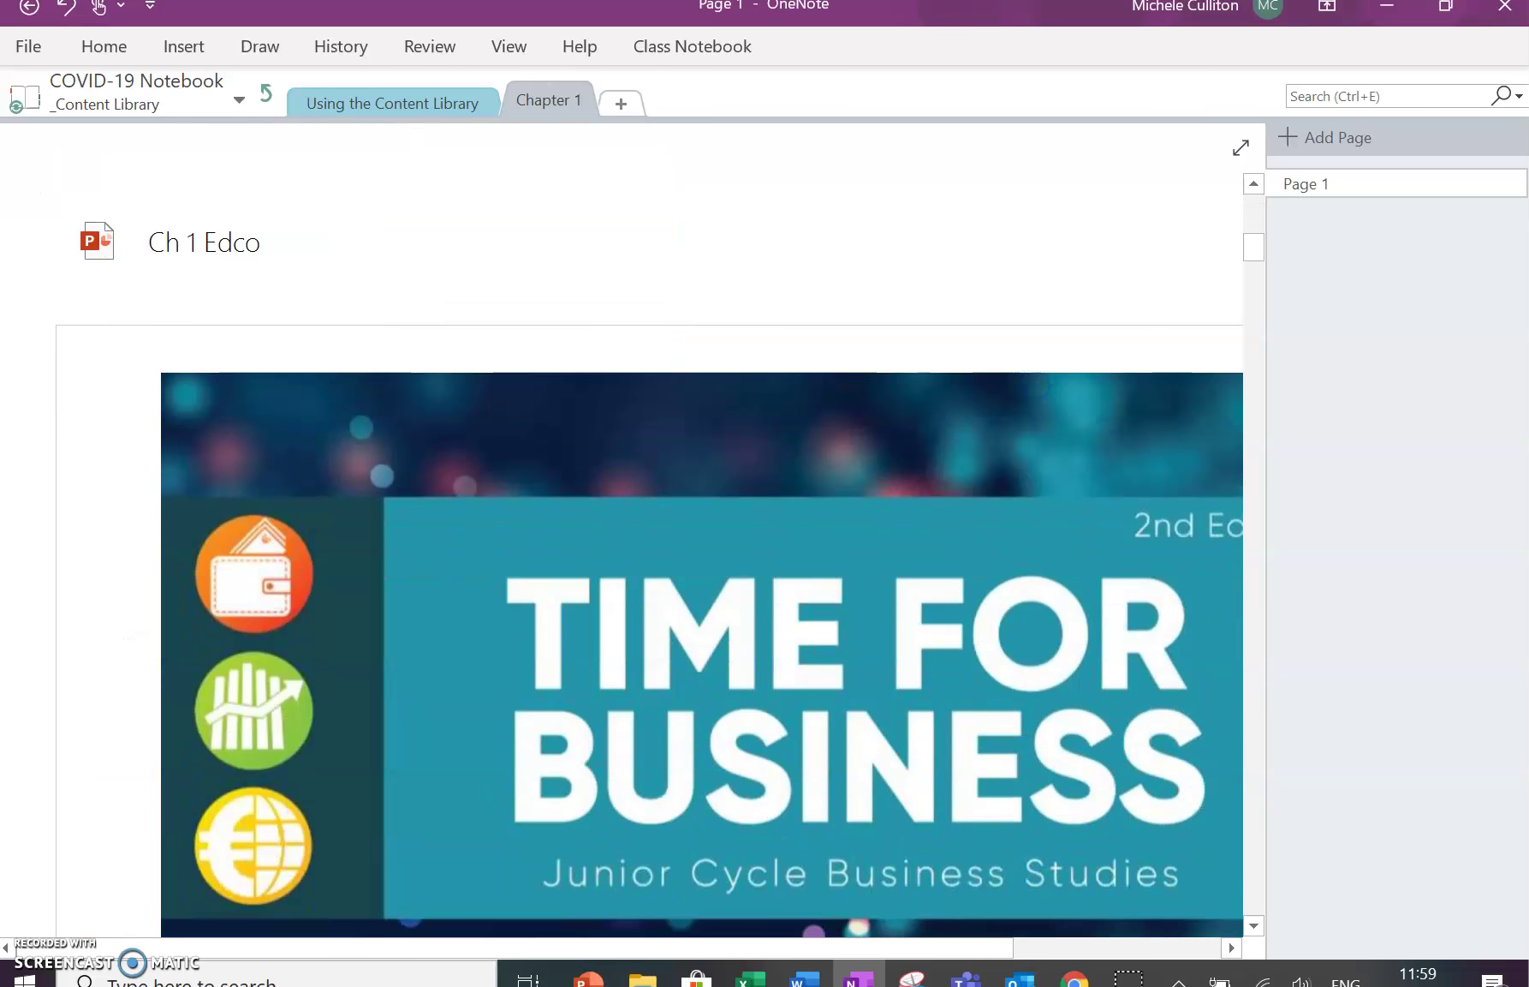
scroll(649, 531, "down", 3)
left_click(1241, 148)
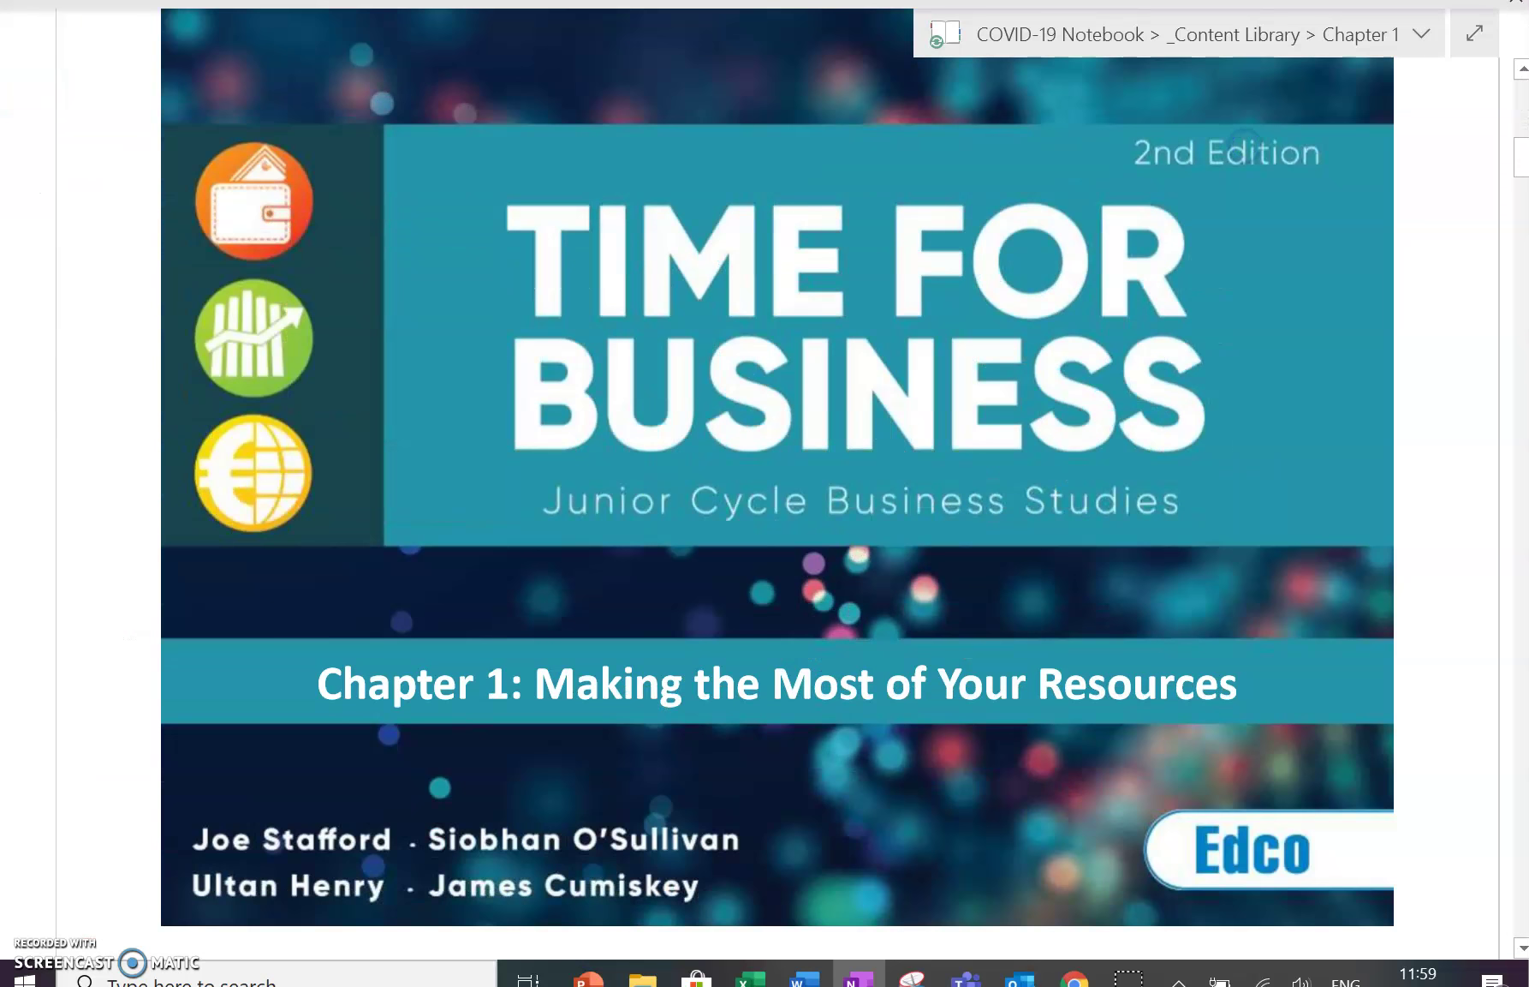
scroll(1294, 515, "down", 13)
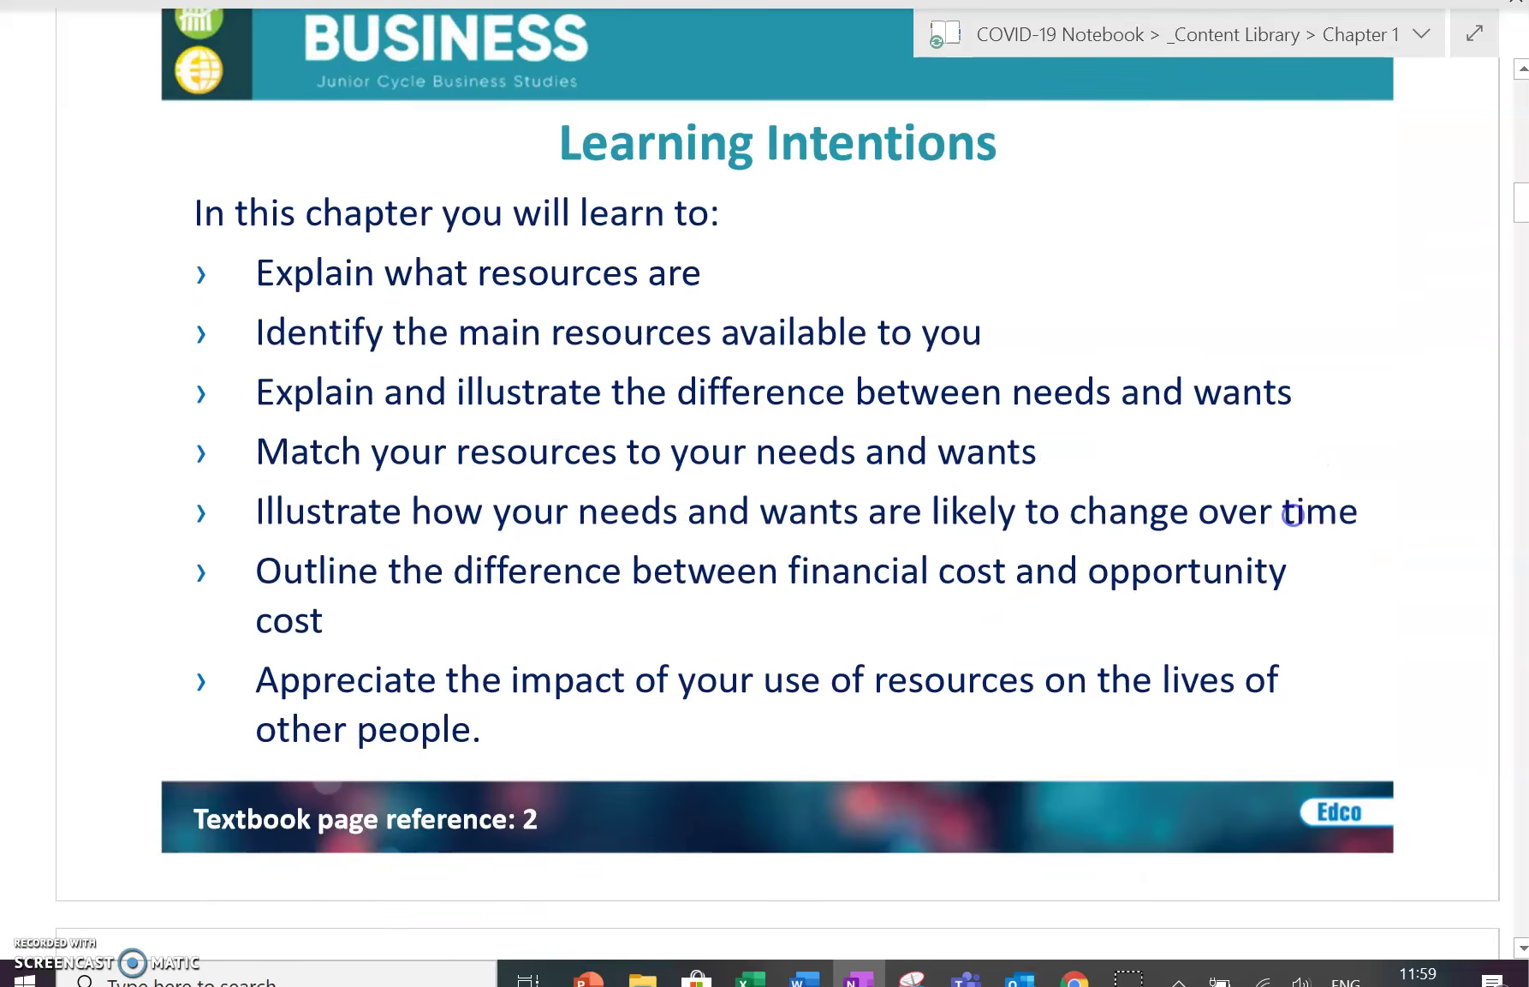
scroll(1295, 516, "down", 9)
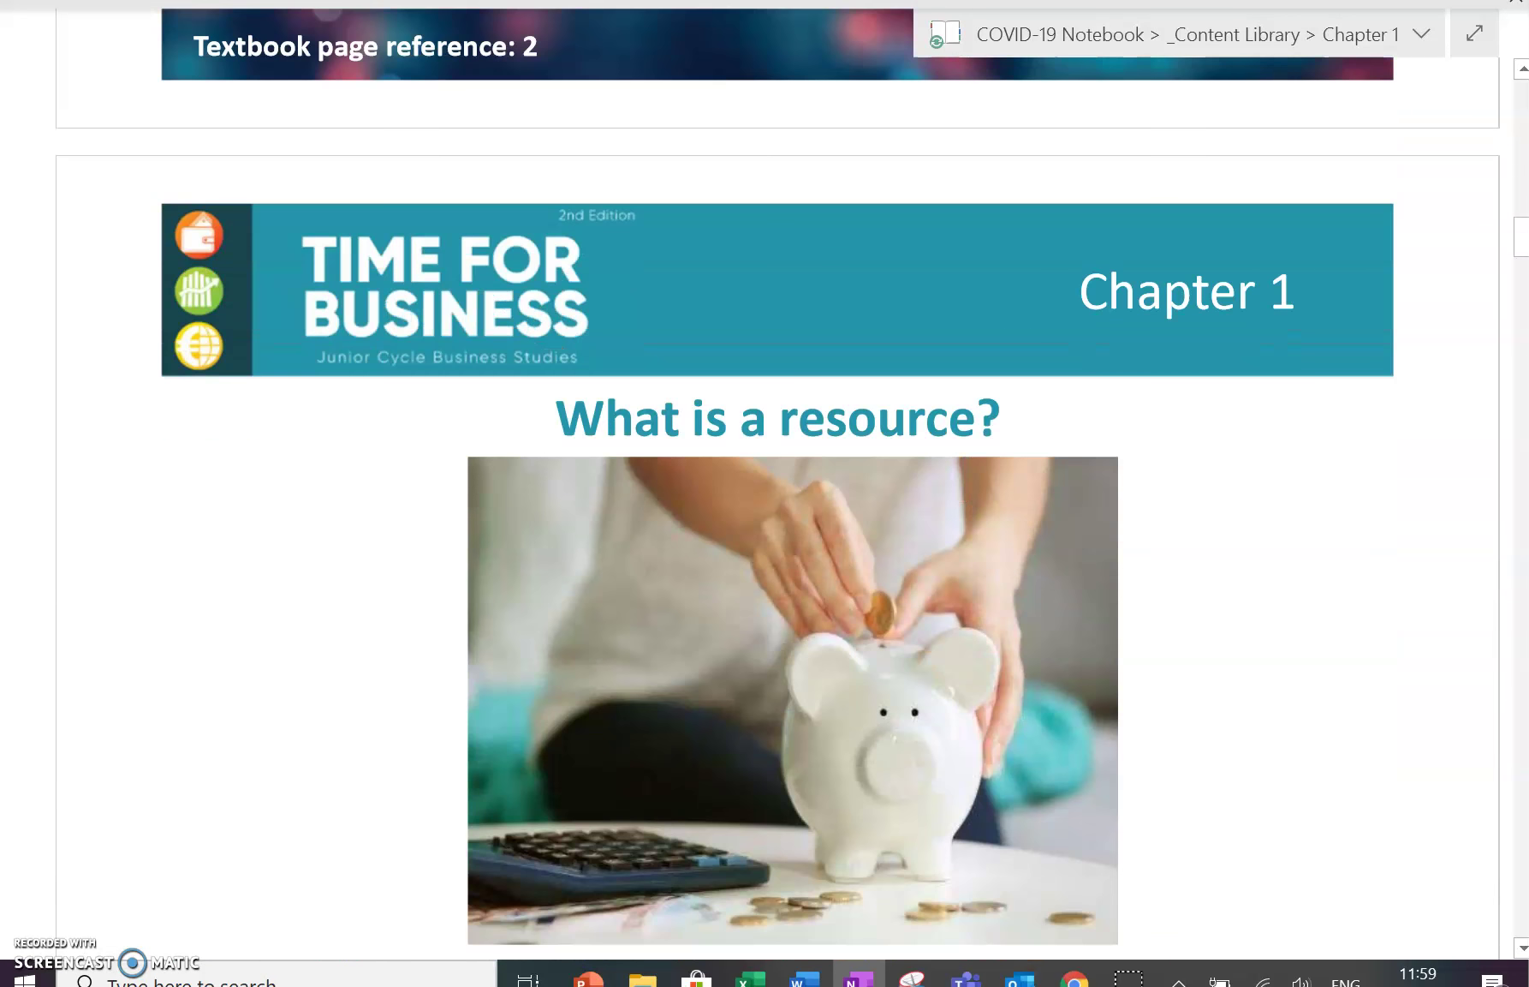
scroll(1309, 585, "down", 5)
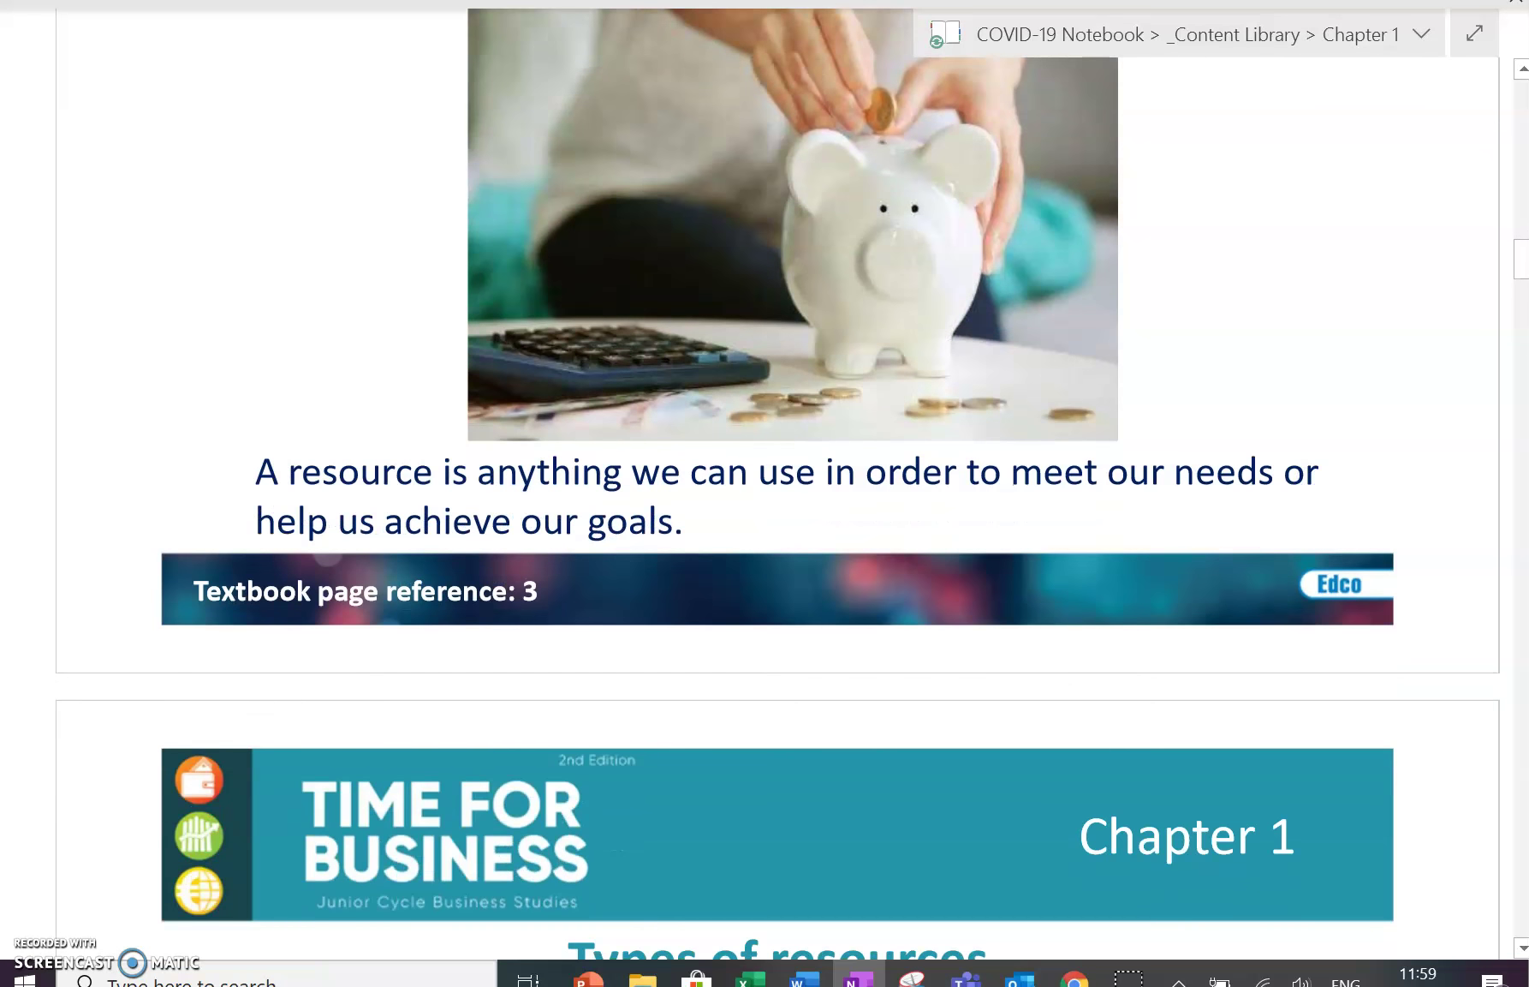
scroll(1330, 629, "down", 10)
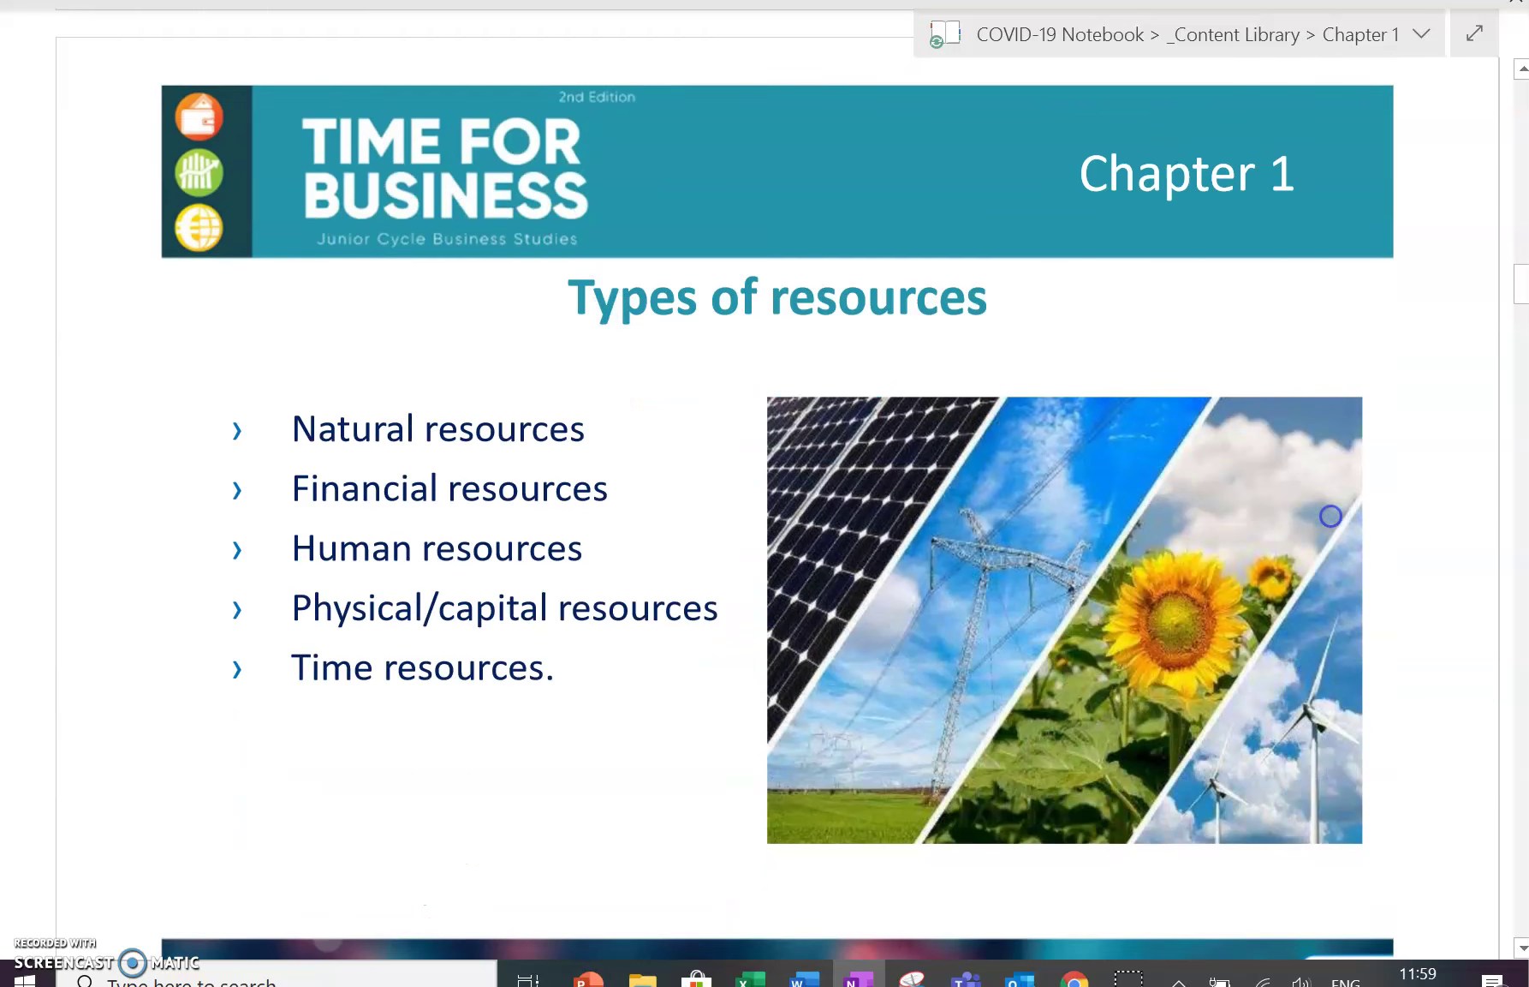
scroll(1314, 529, "down", 7)
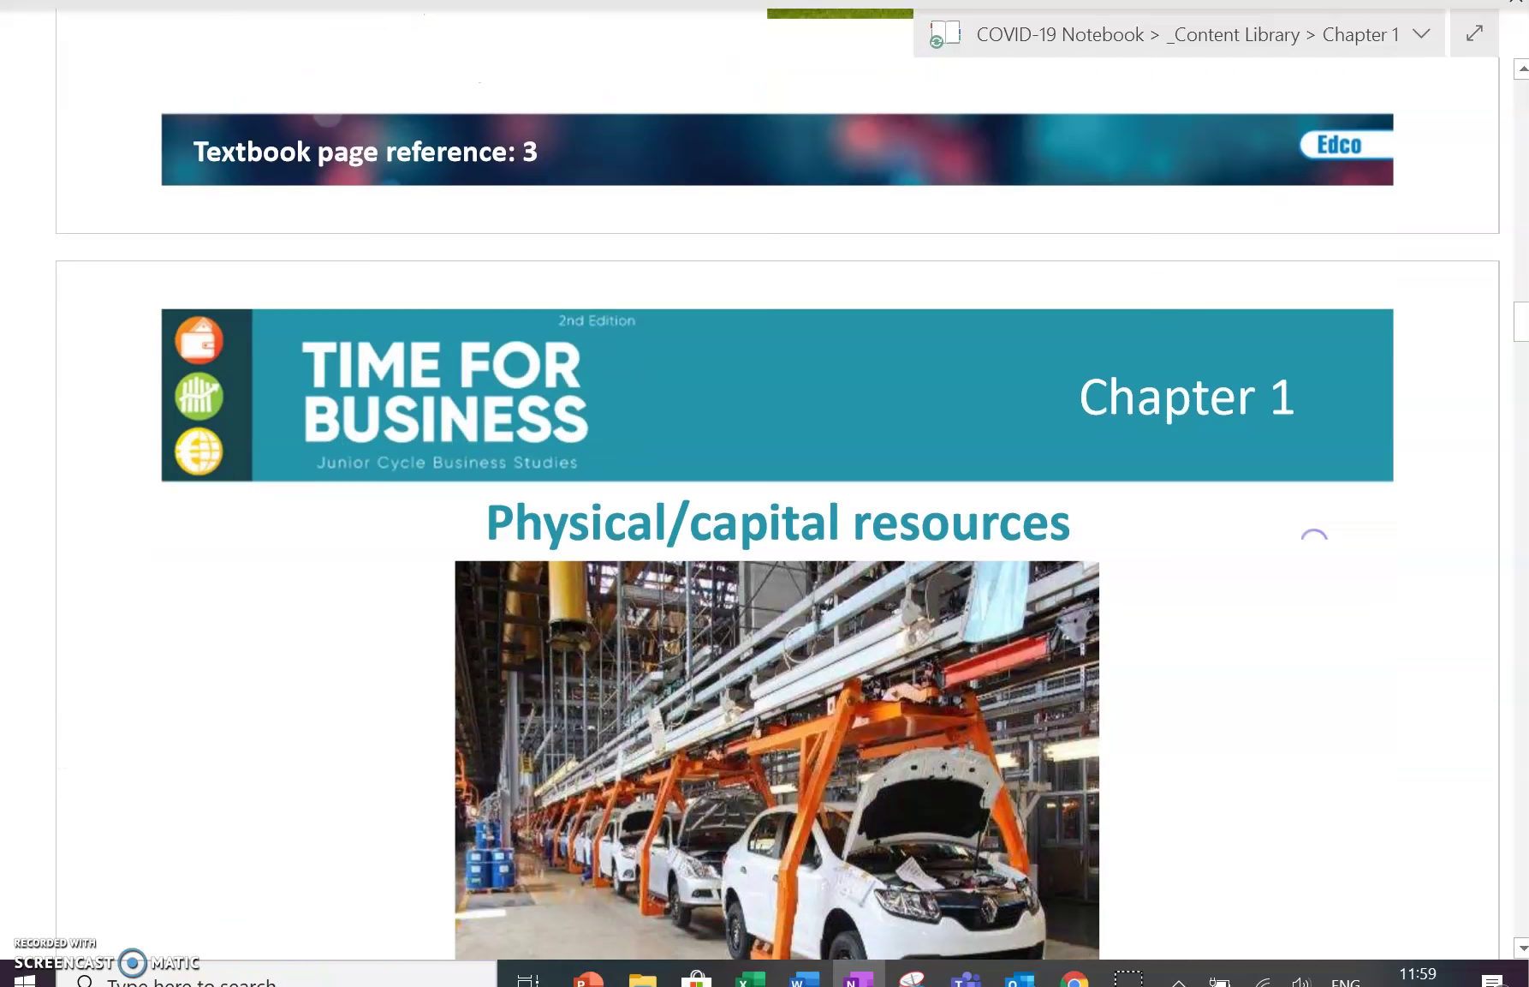
scroll(1338, 710, "down", 12)
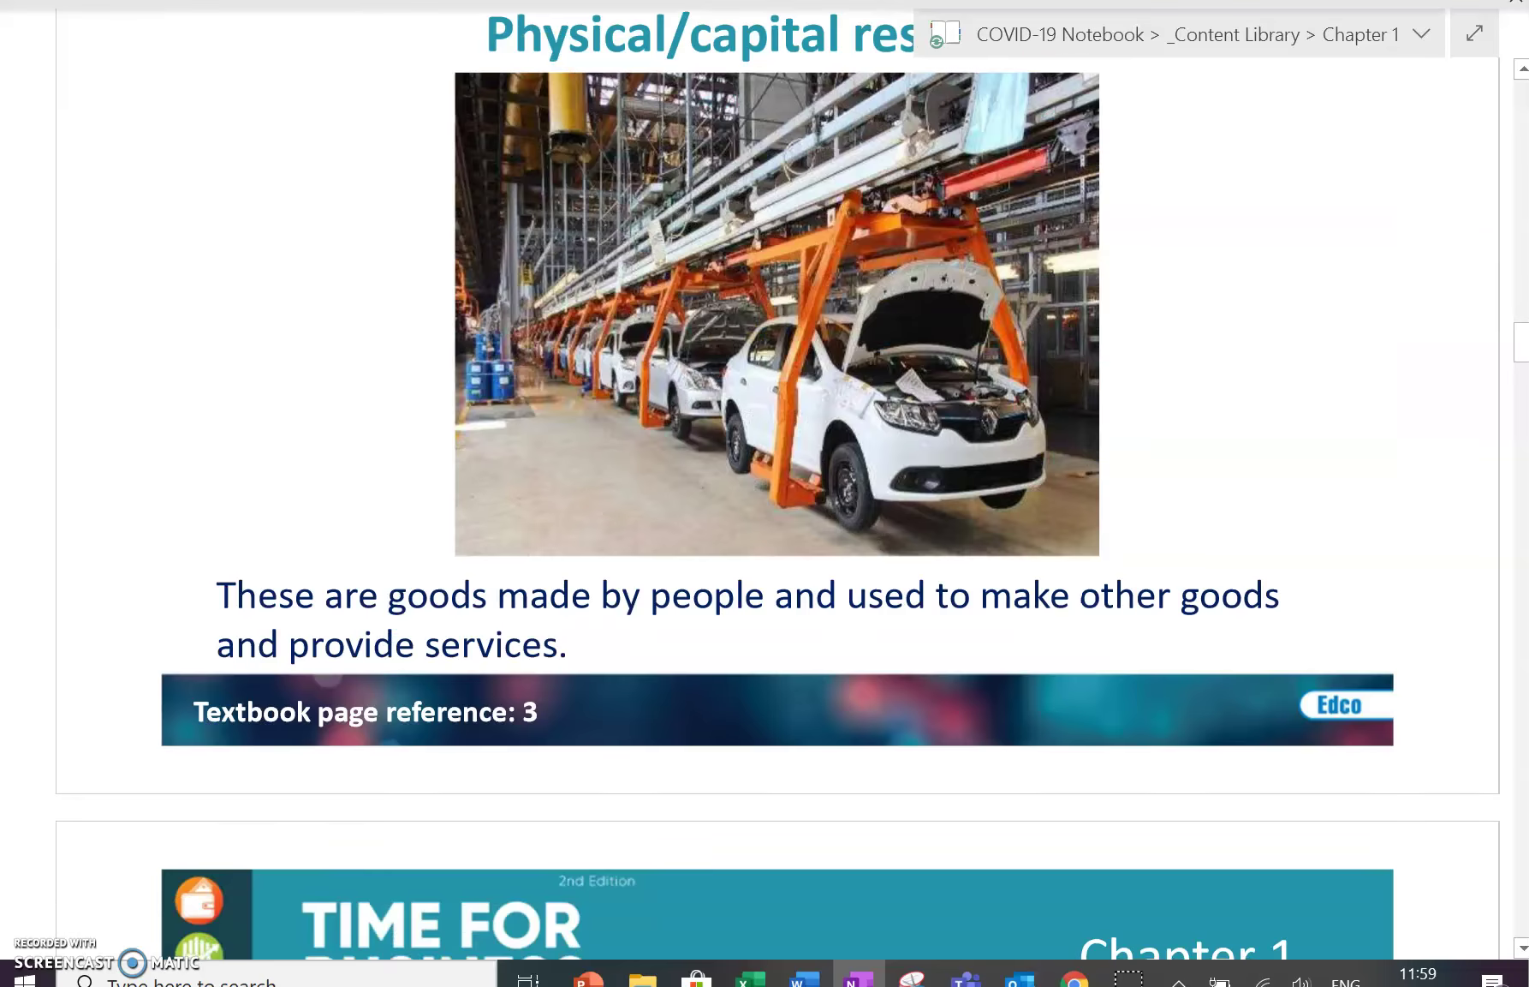
scroll(1341, 615, "up", 20)
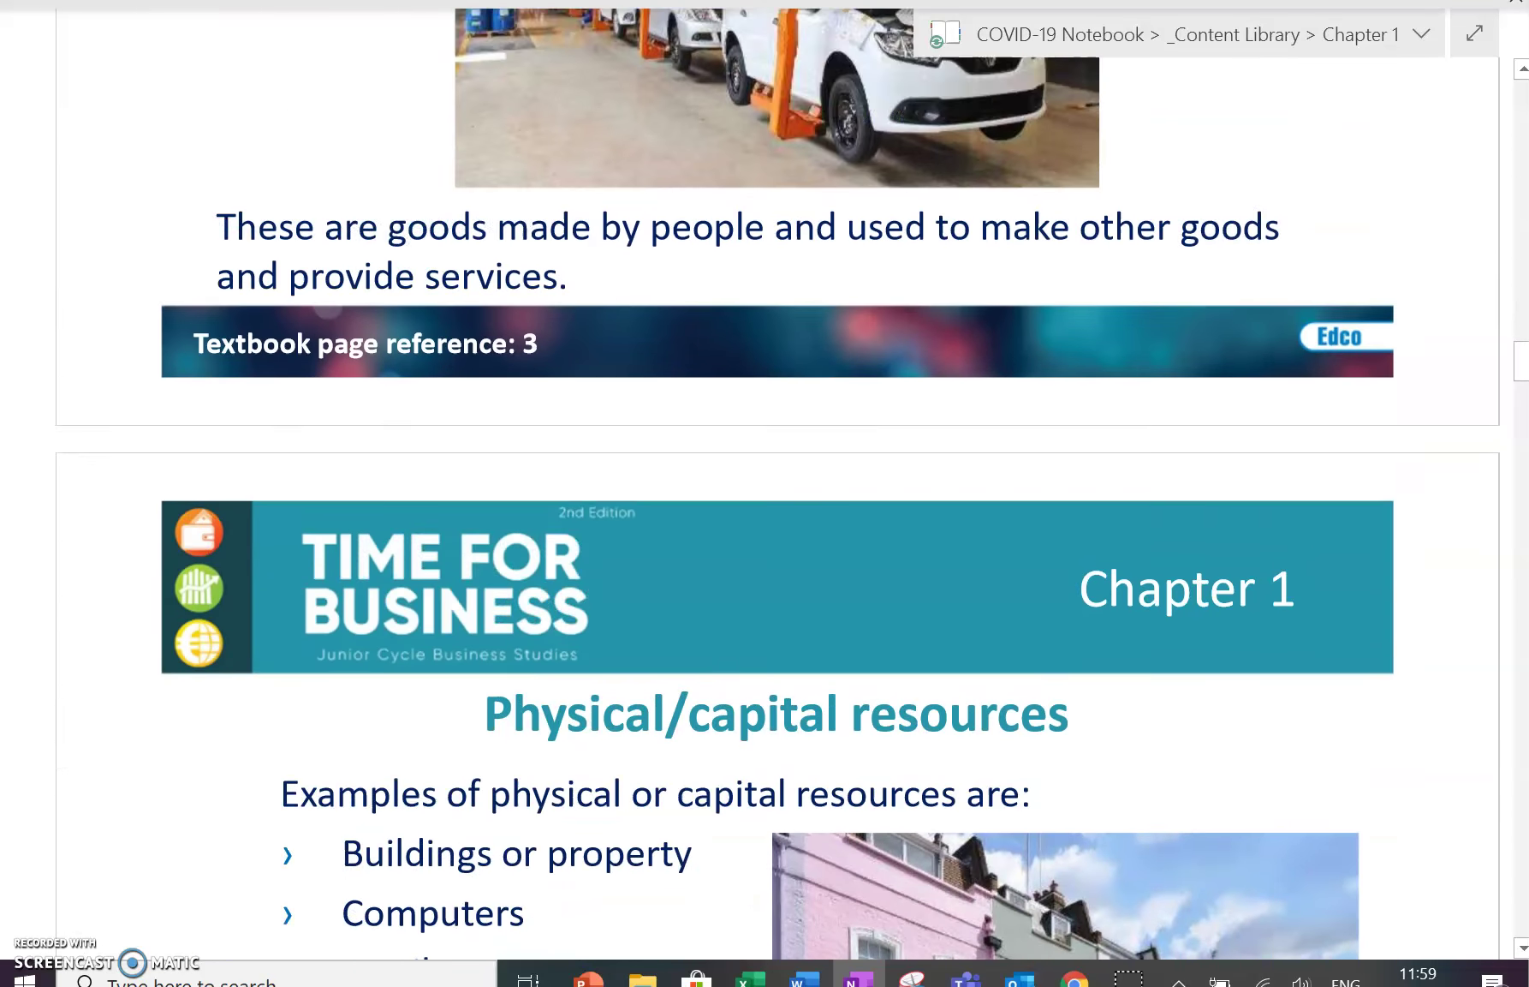
scroll(1341, 615, "up", 20)
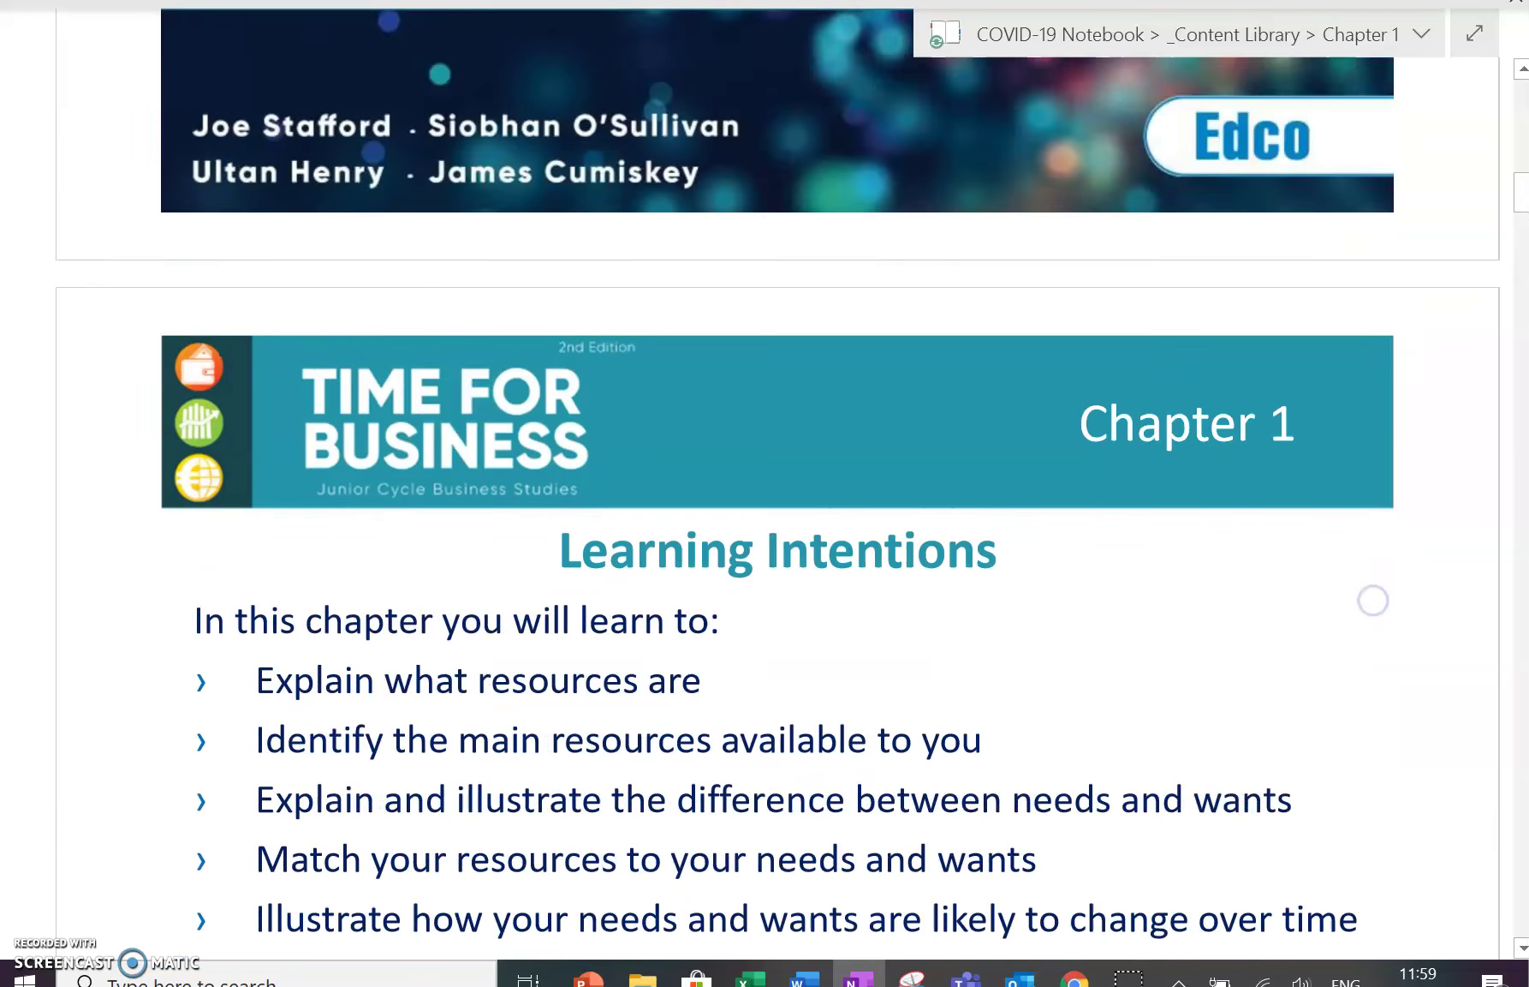
scroll(1363, 511, "up", 13)
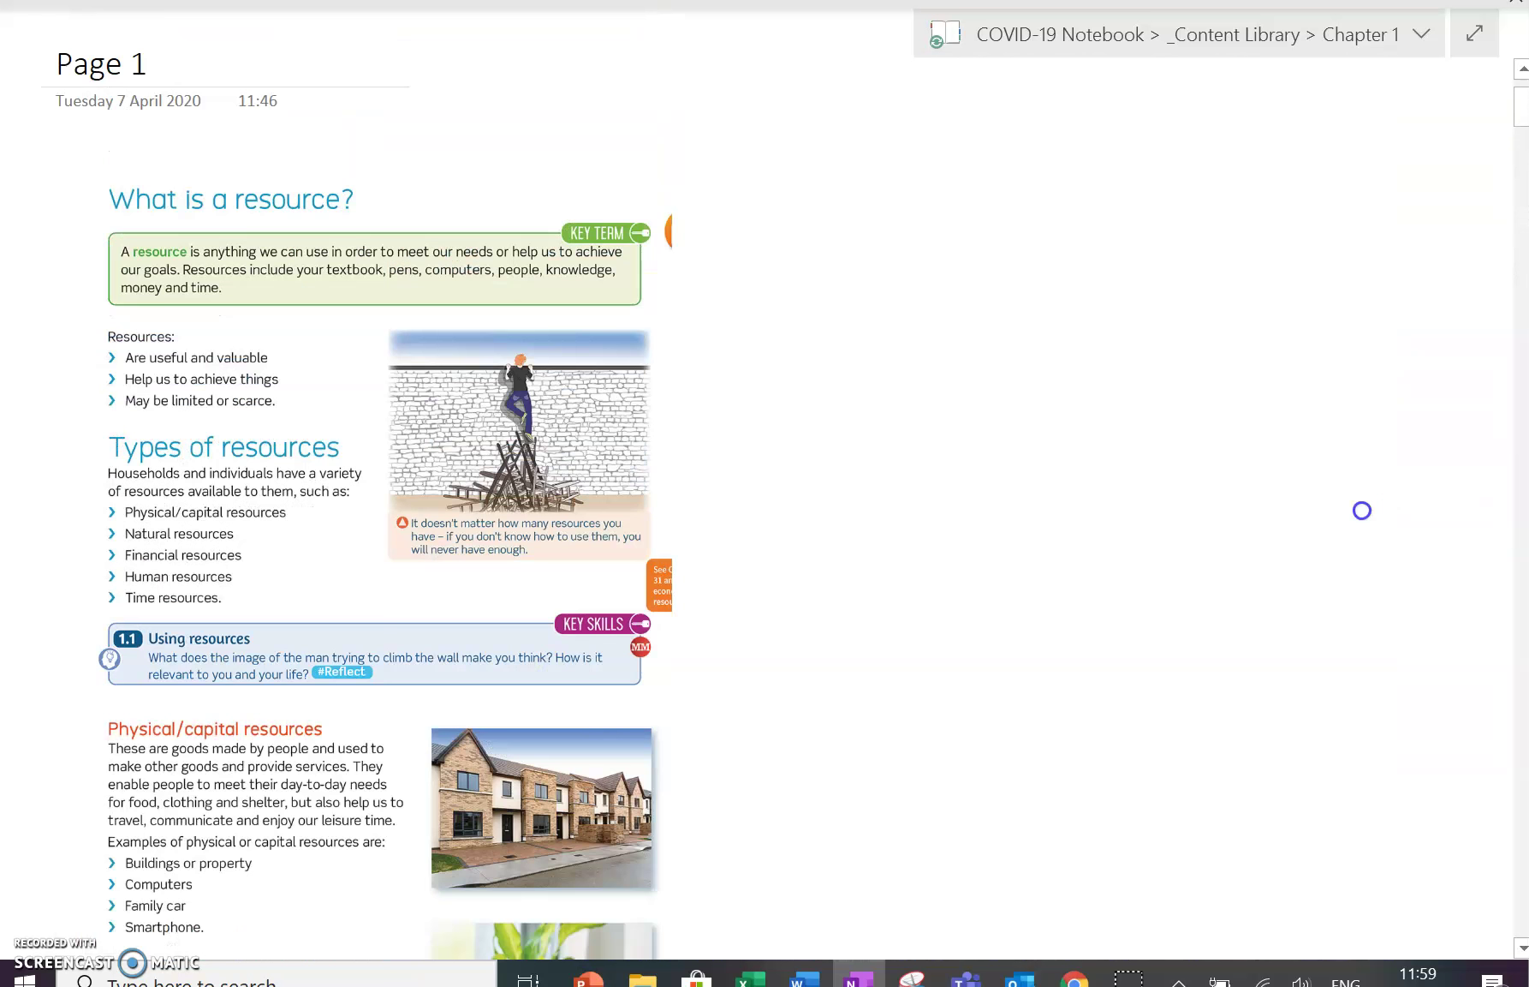
left_click(1480, 36)
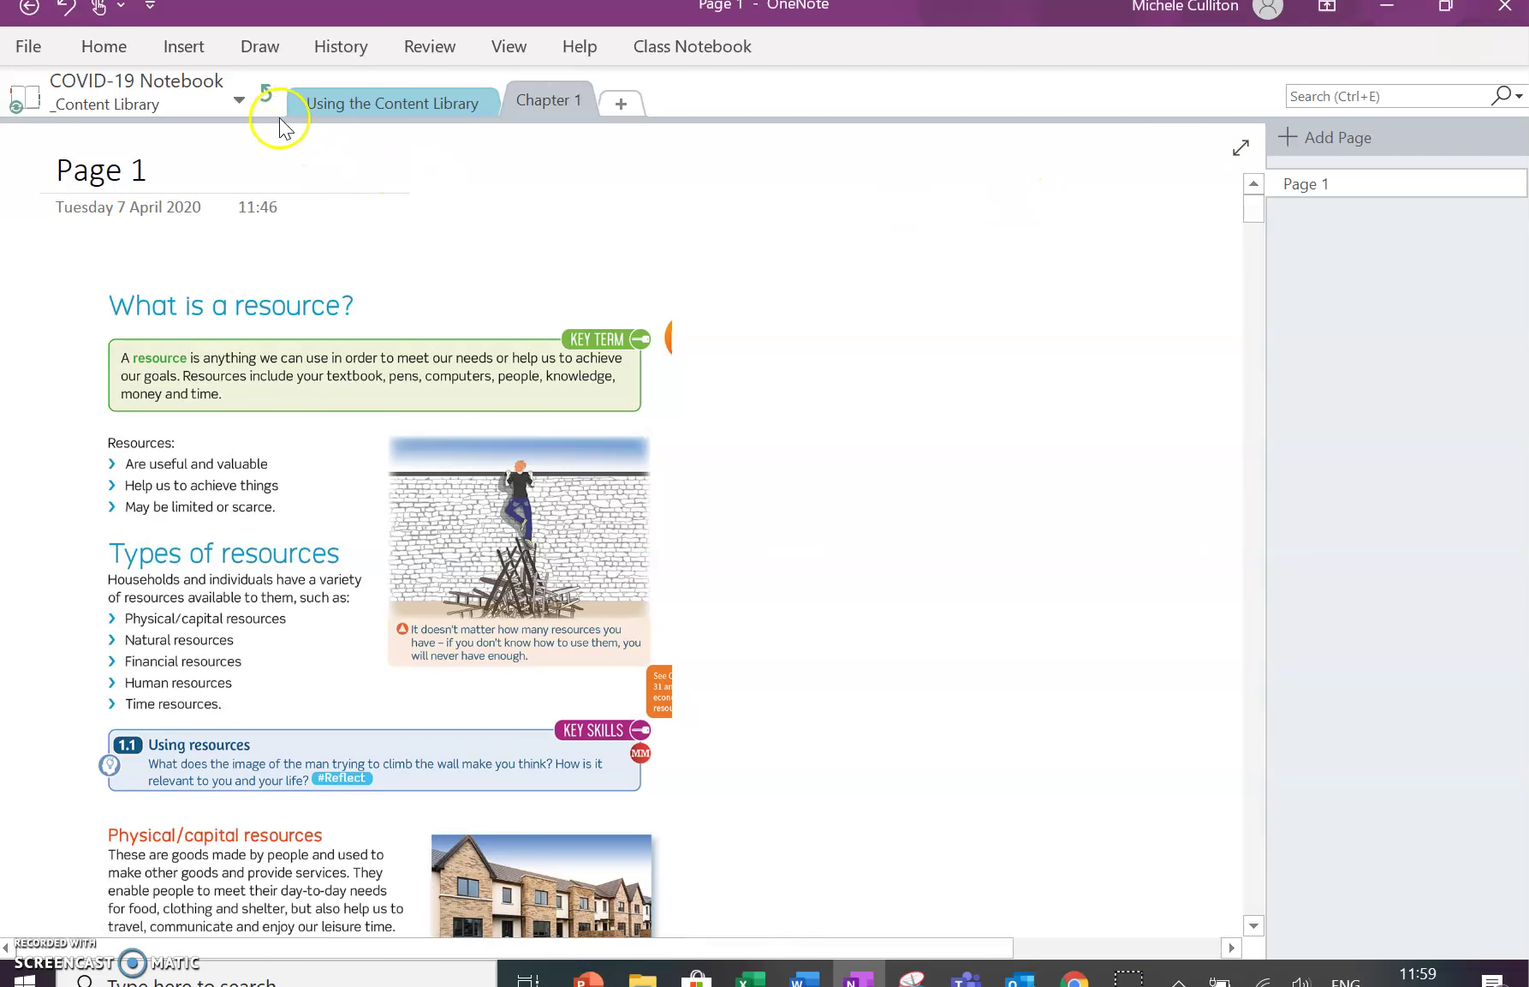
Open the JC Business 2020 Notebook and show its Content Library.
left_click(232, 100)
left_click(229, 152)
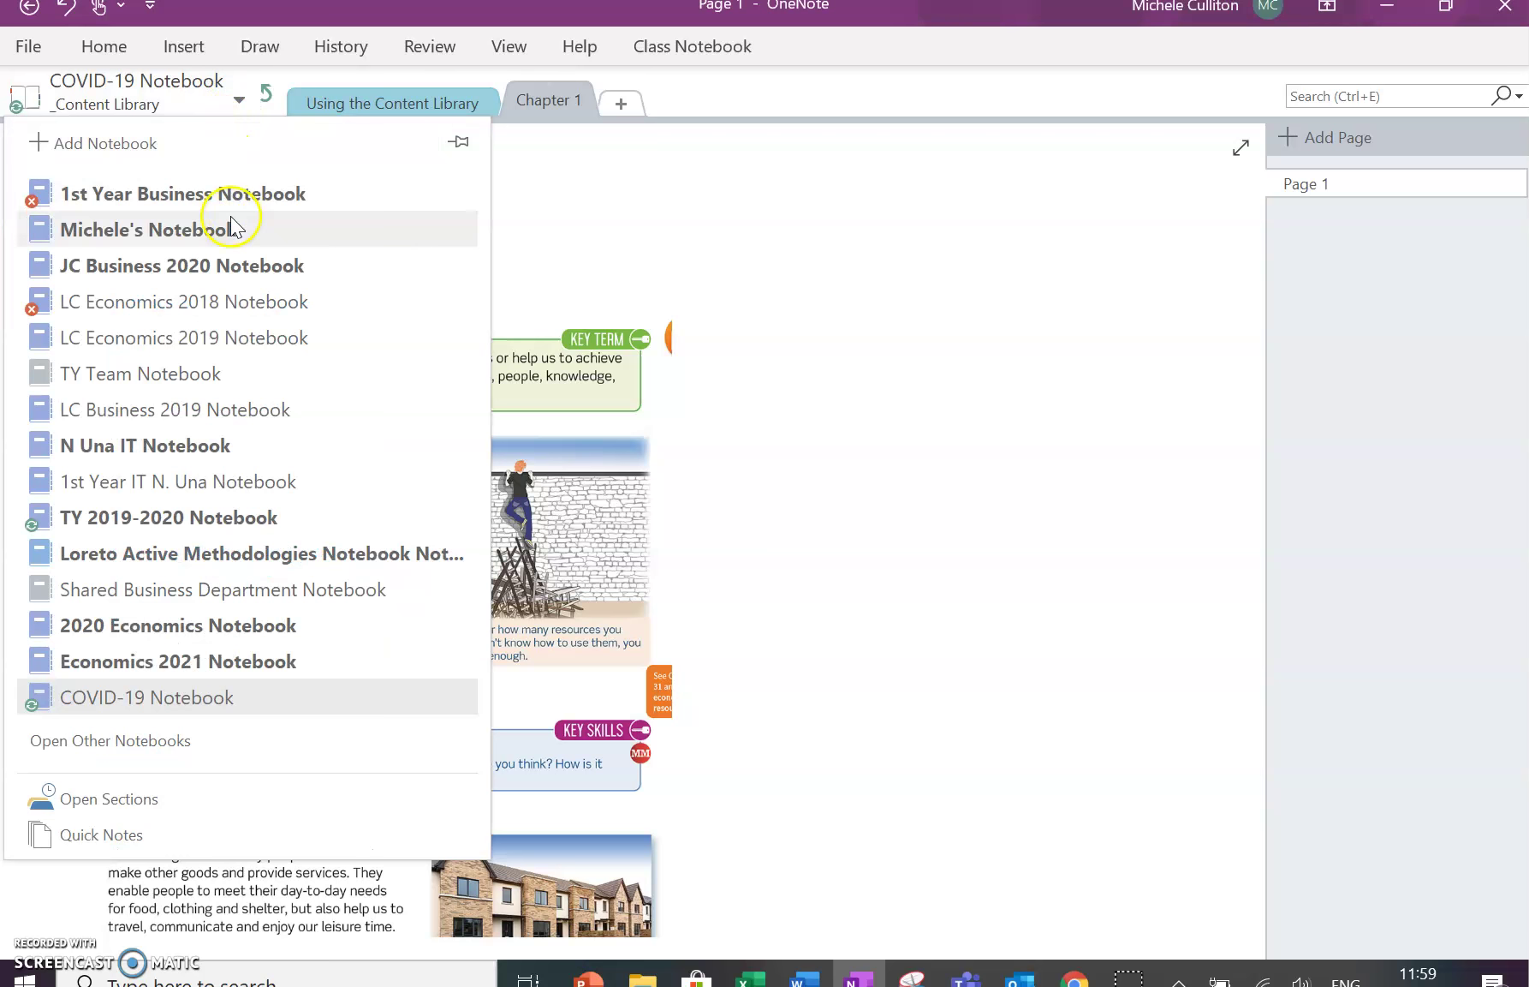
left_click(228, 267)
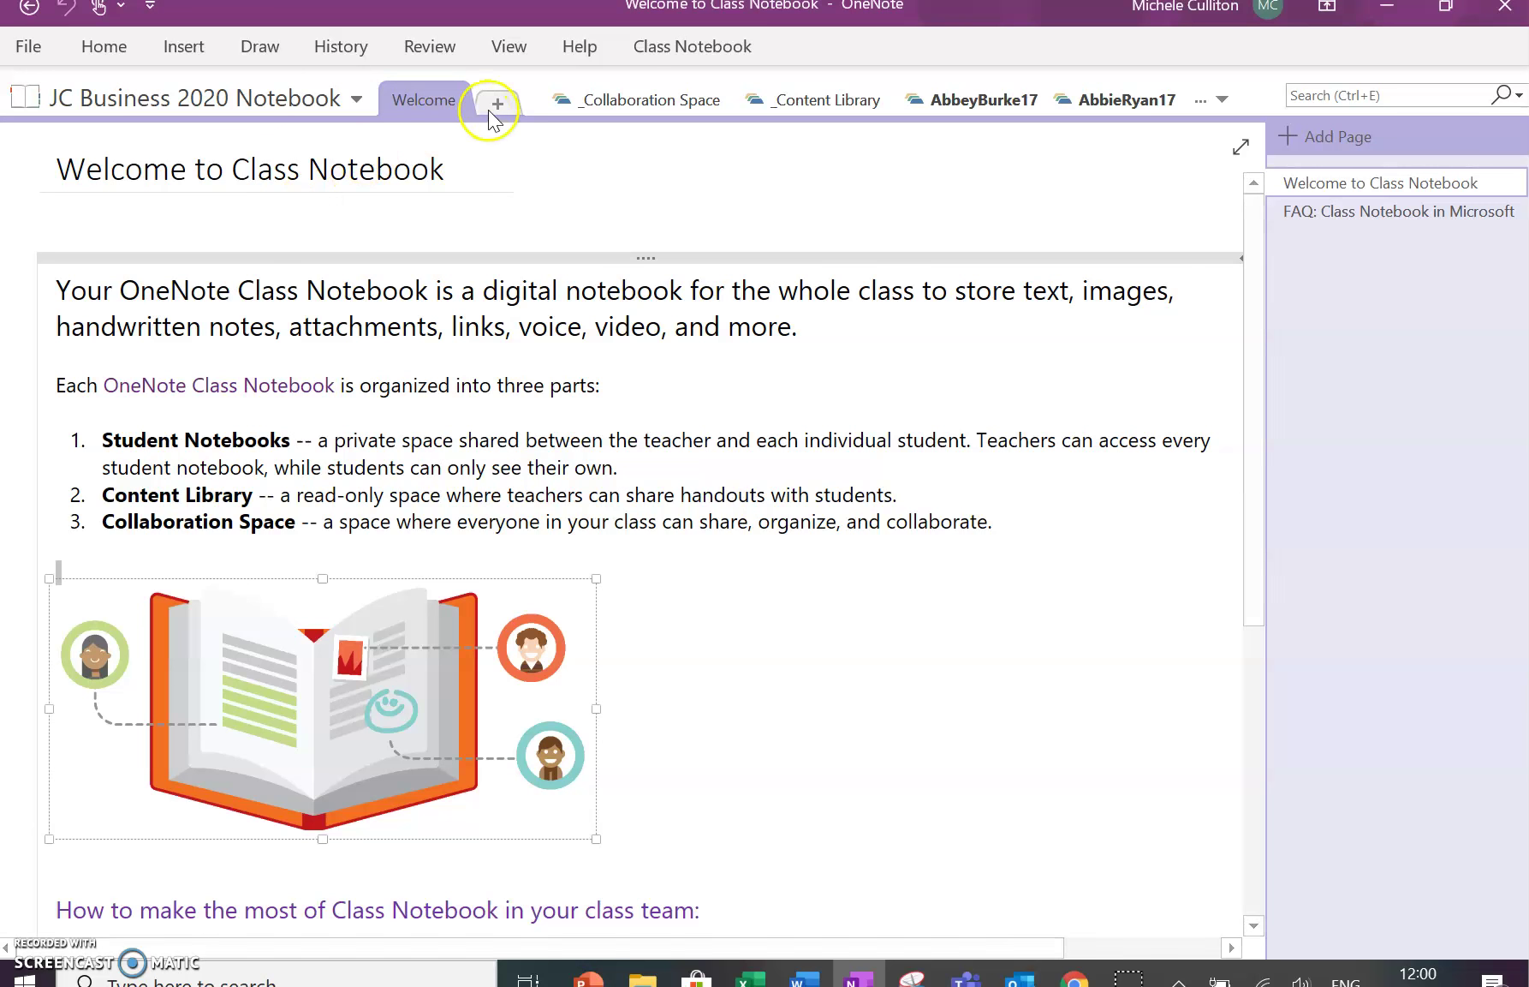
left_click(818, 100)
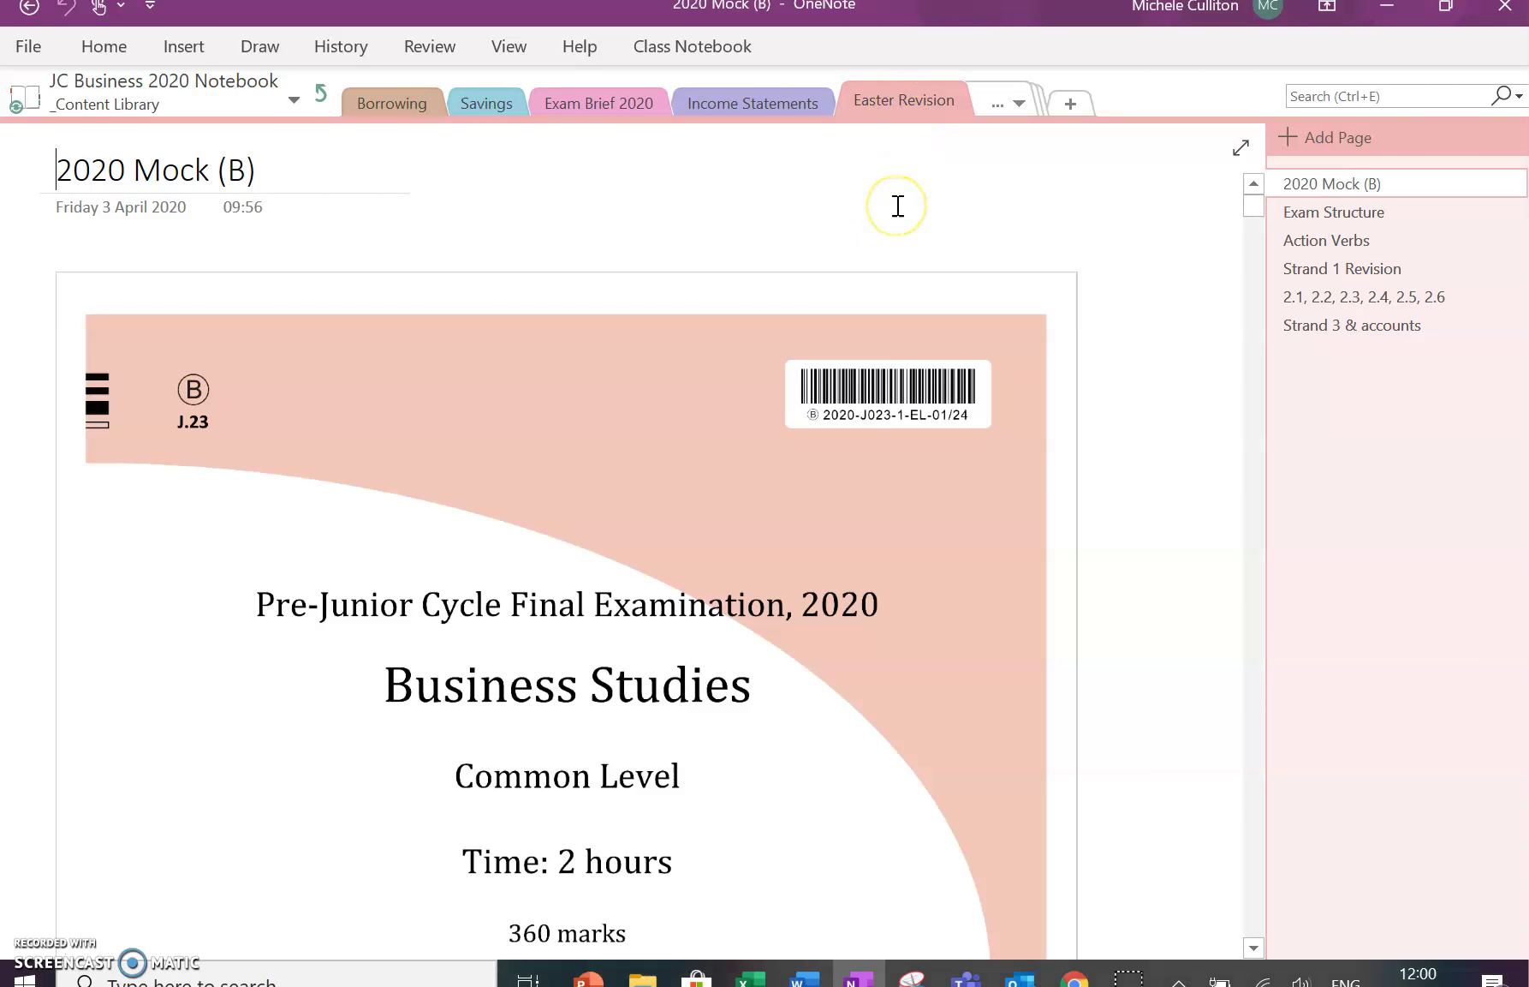
Look through the Easter Revision pages in the Content Library, from 2020 Mock (B) to Strand 3 & accounts, and return to 2020 Mock (B).
scroll(1048, 625, "down", 10)
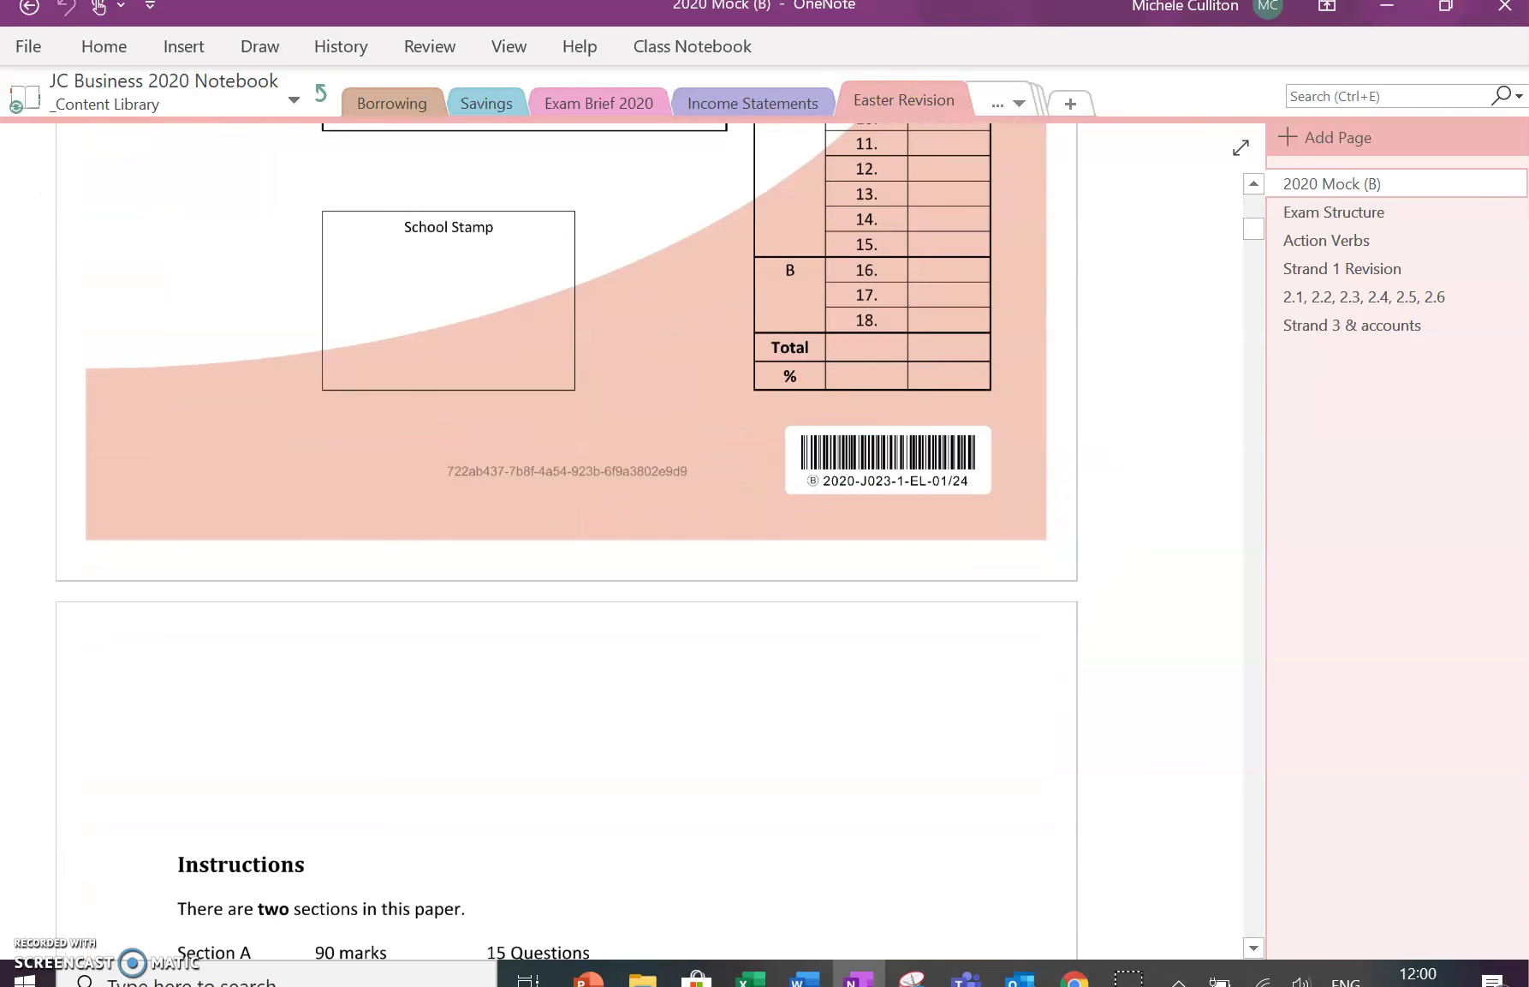
scroll(1090, 456, "down", 7)
scroll(1059, 581, "up", 4)
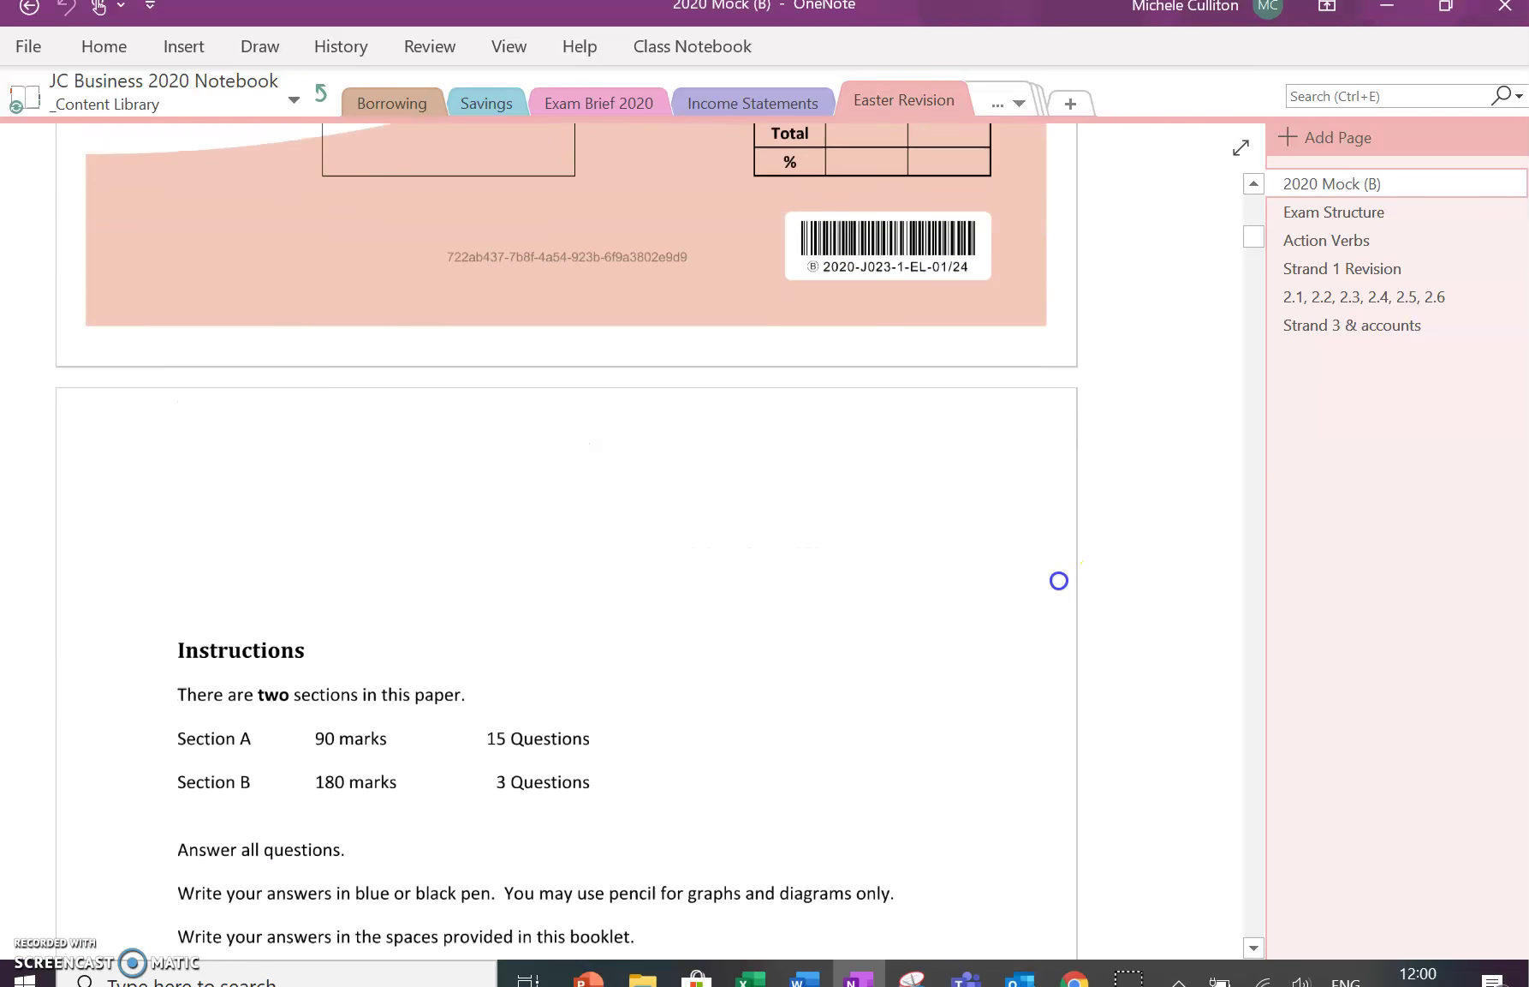
scroll(1060, 581, "up", 10)
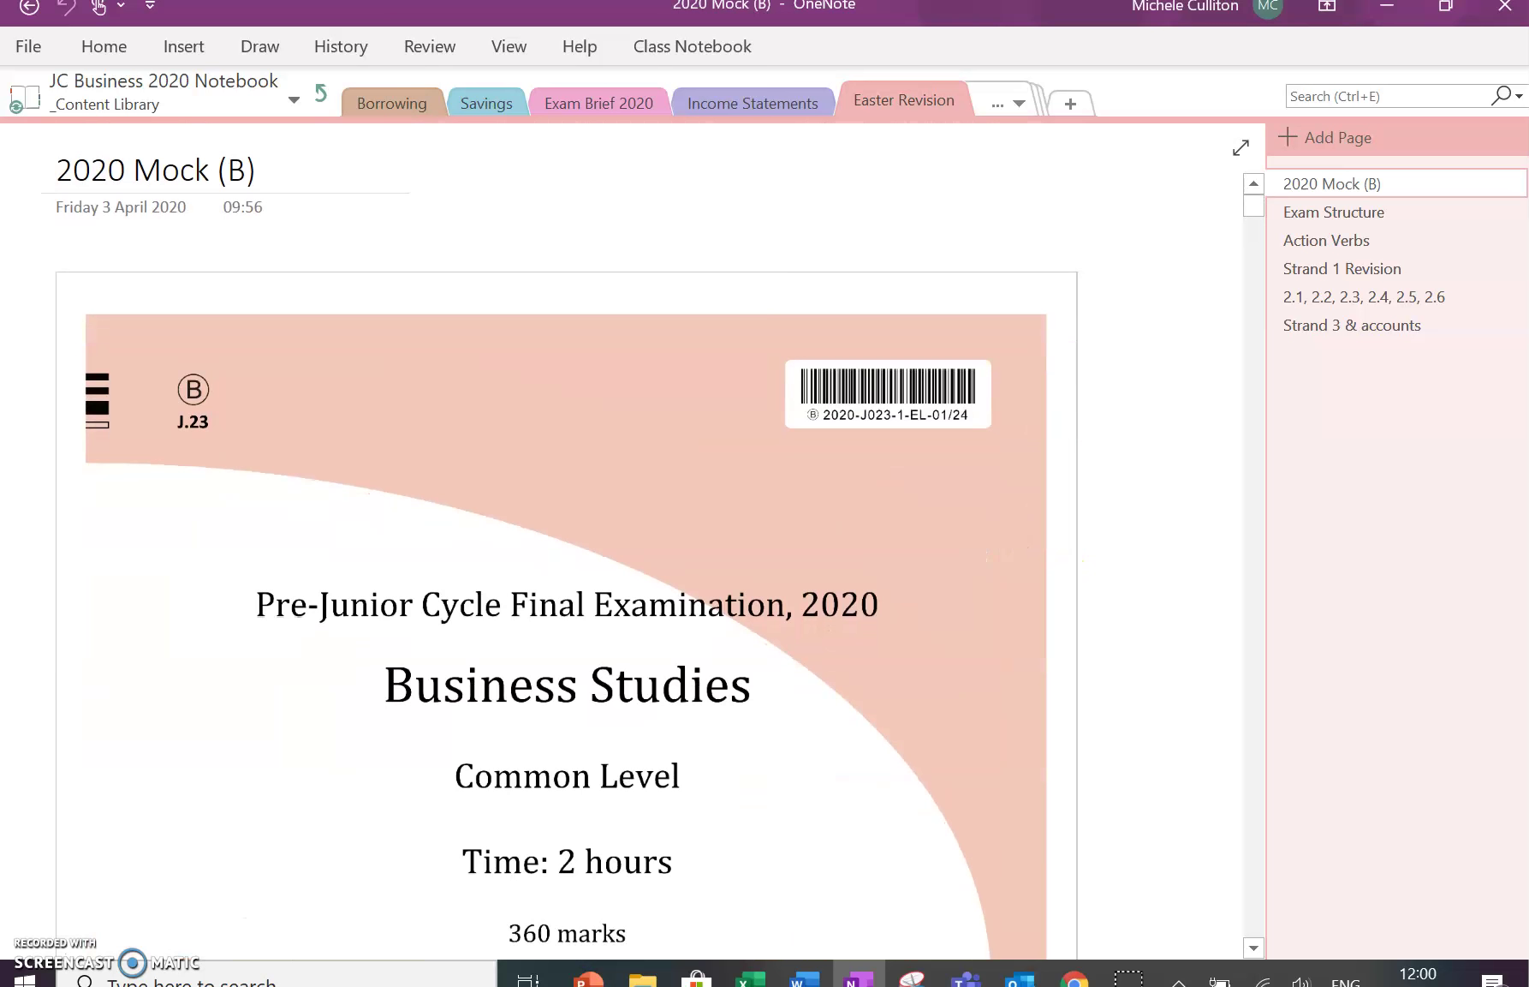
left_click(1354, 212)
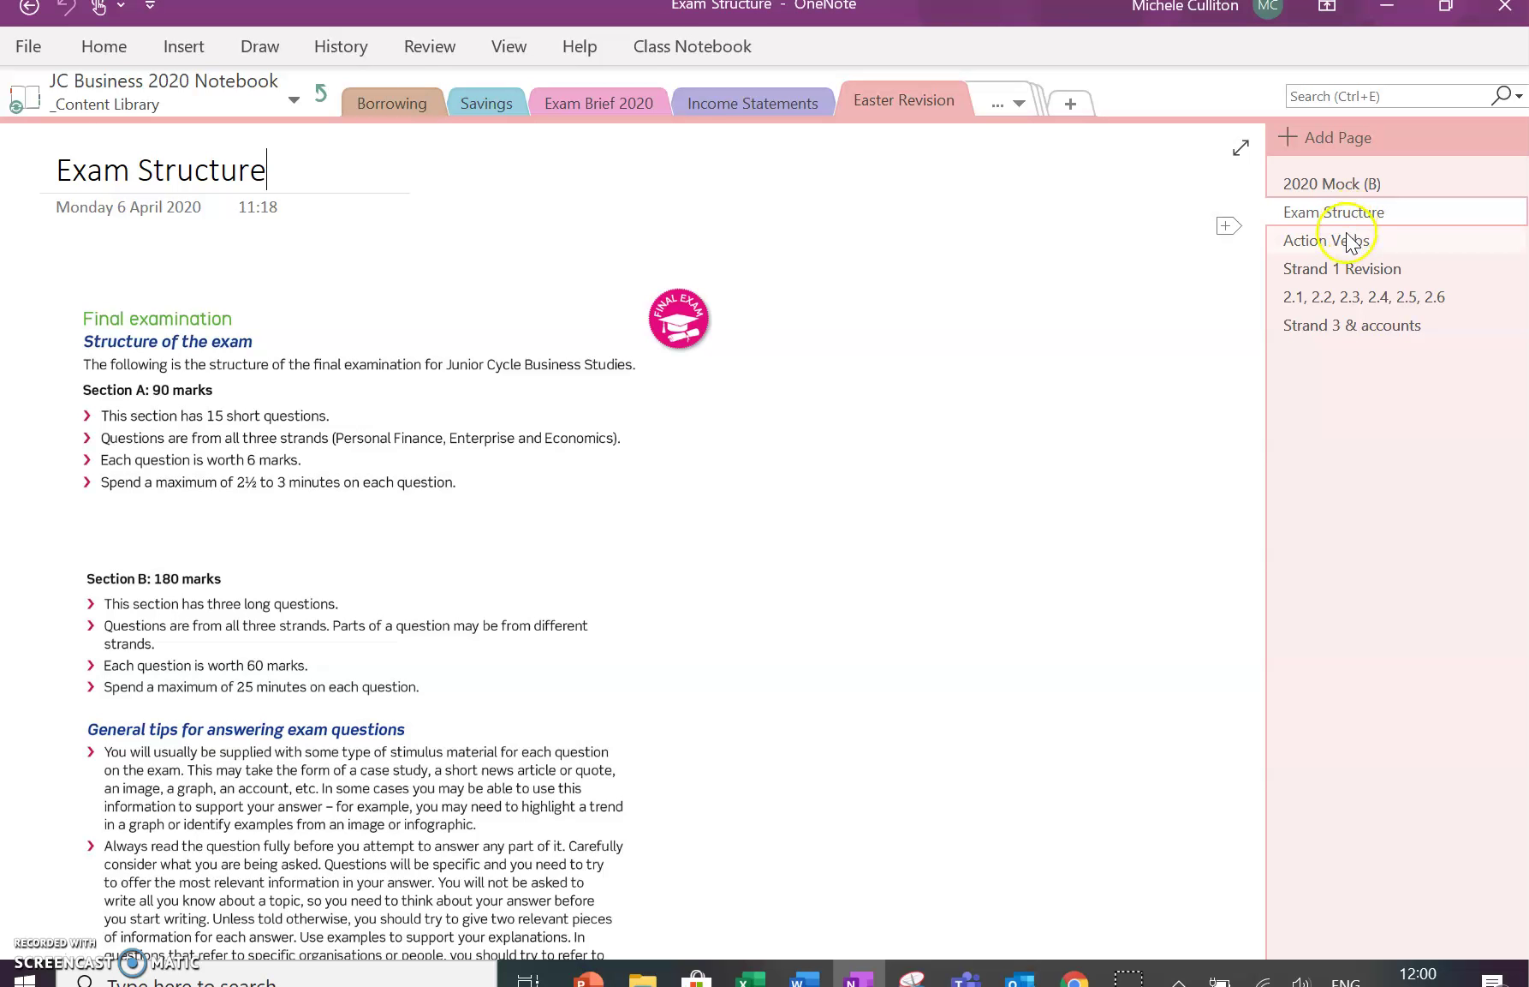
left_click(1343, 240)
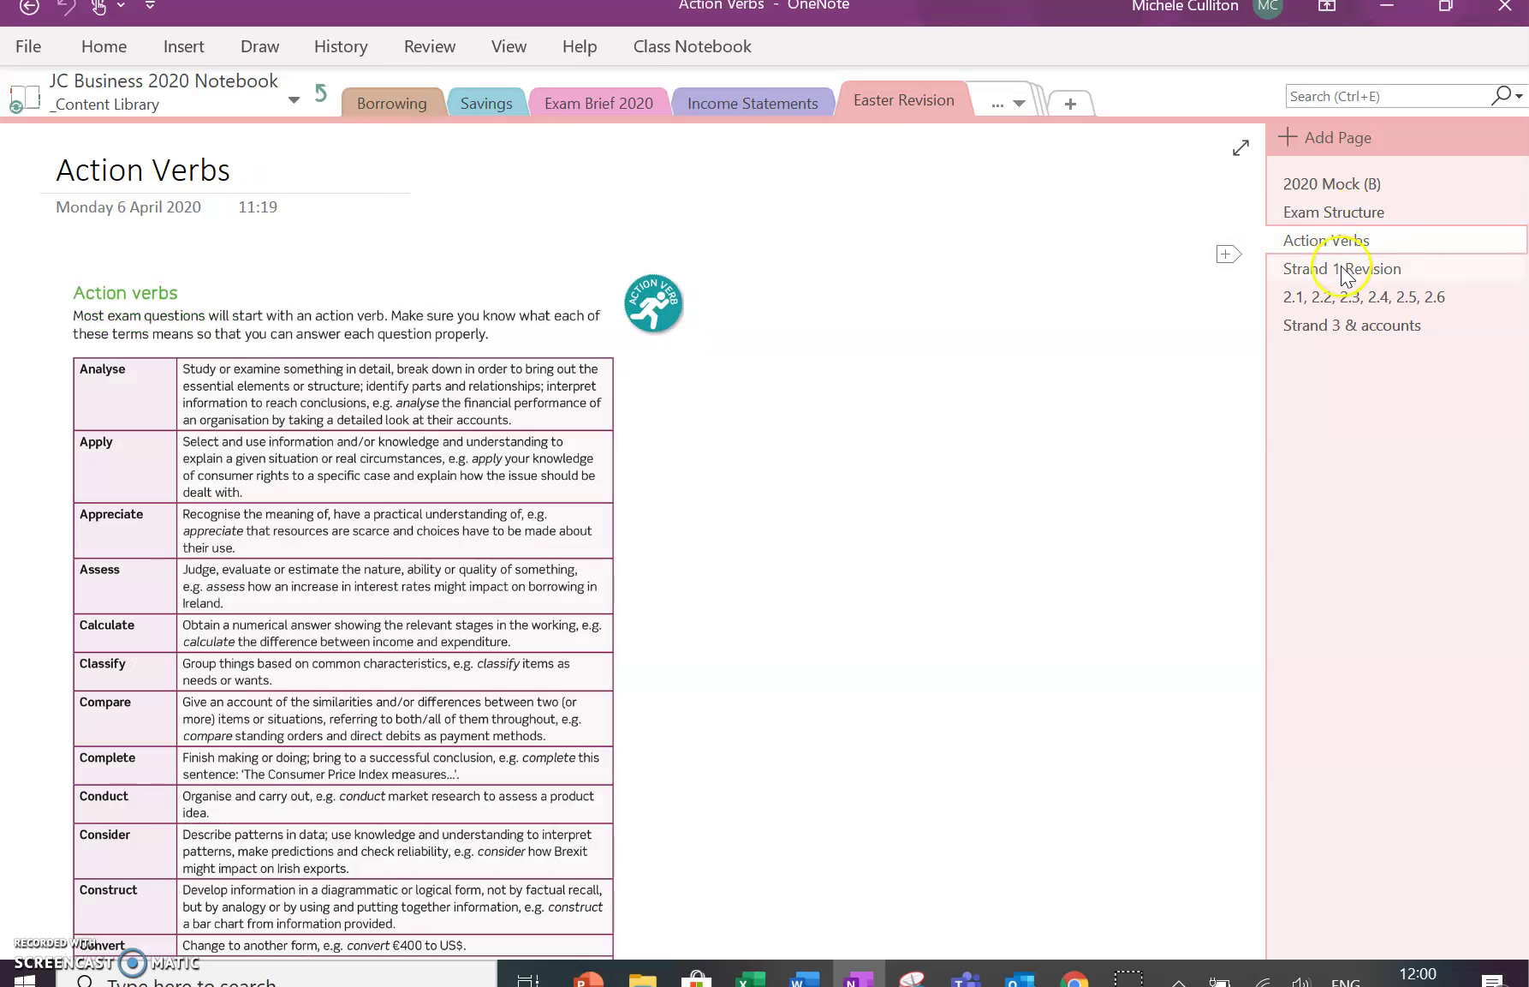
left_click(1342, 268)
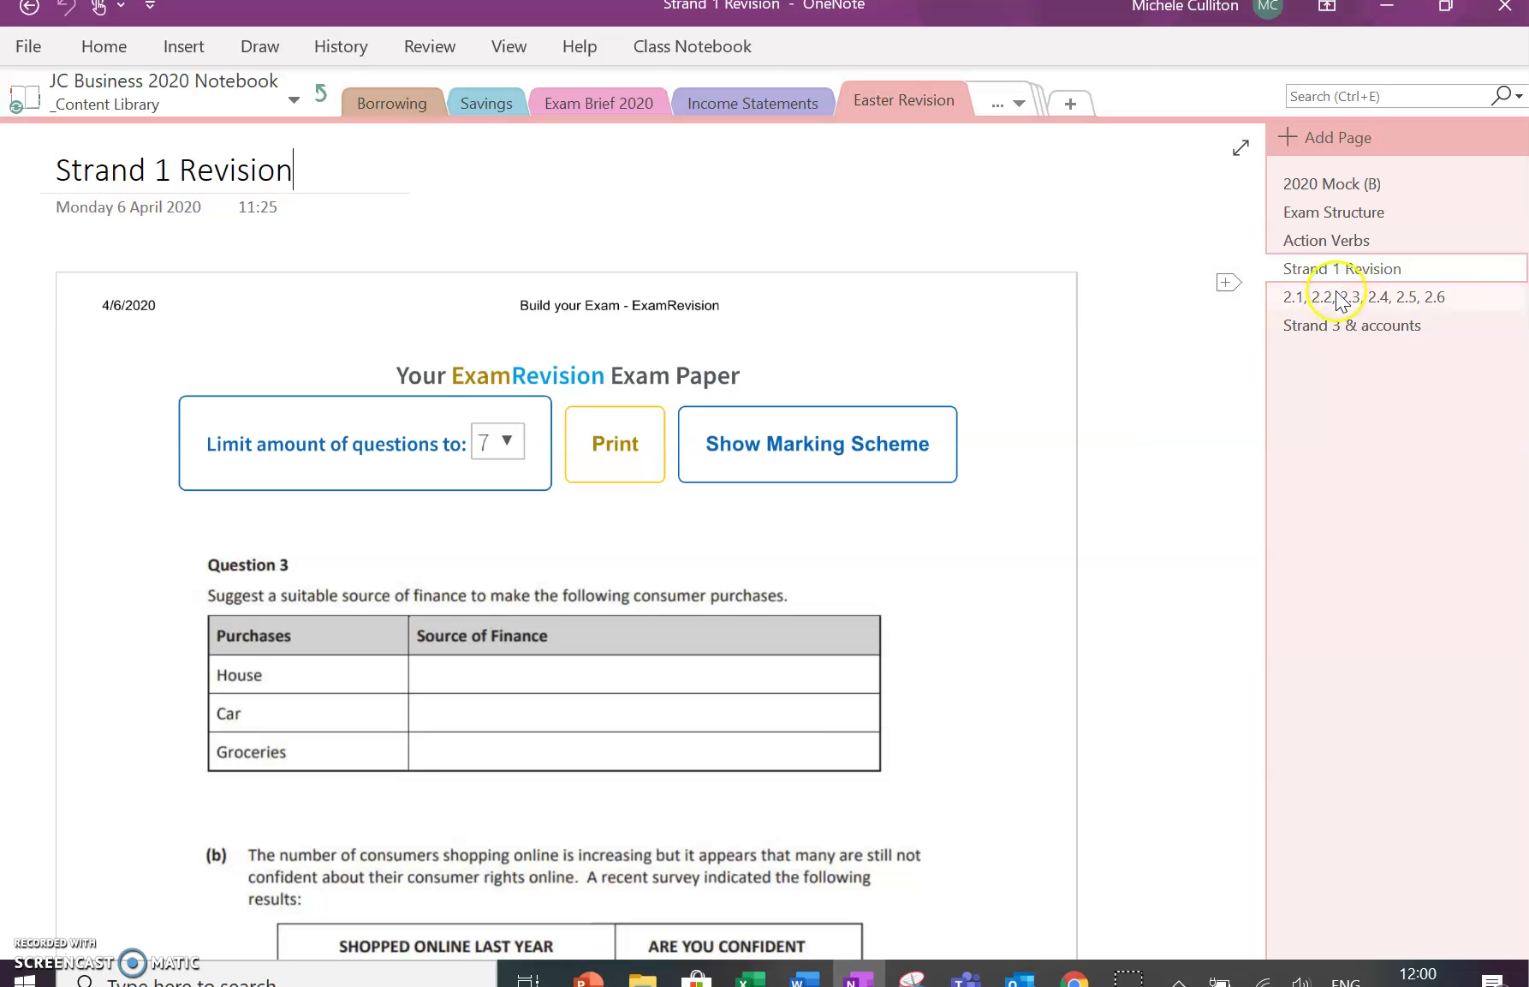
left_click(1336, 296)
left_click(1336, 323)
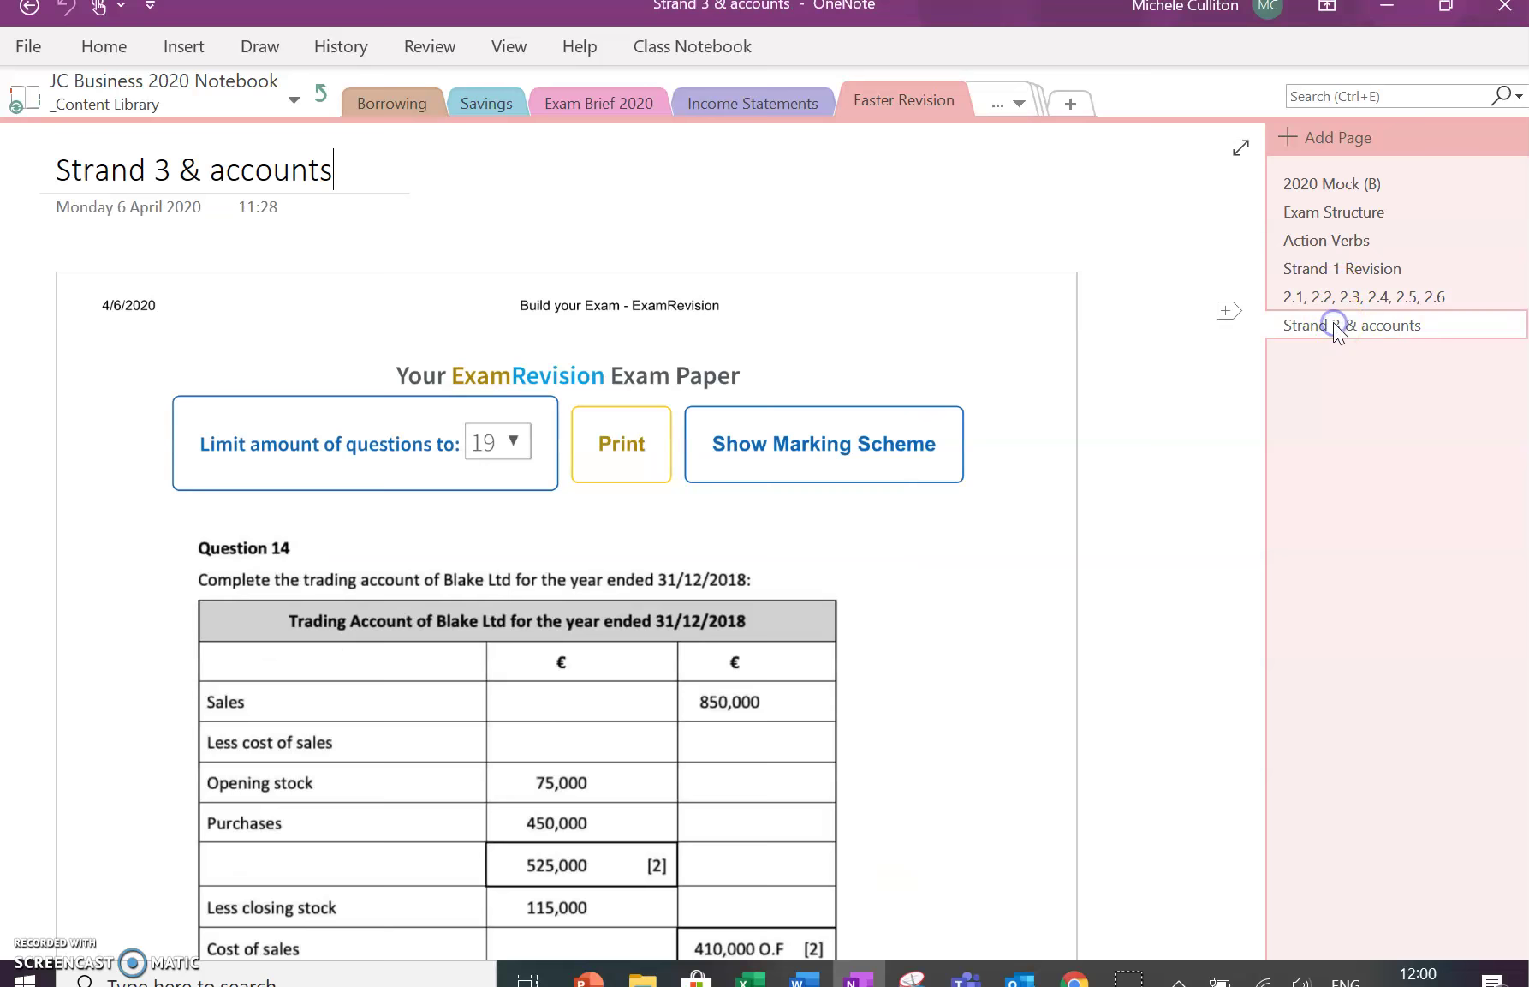
left_click(1335, 185)
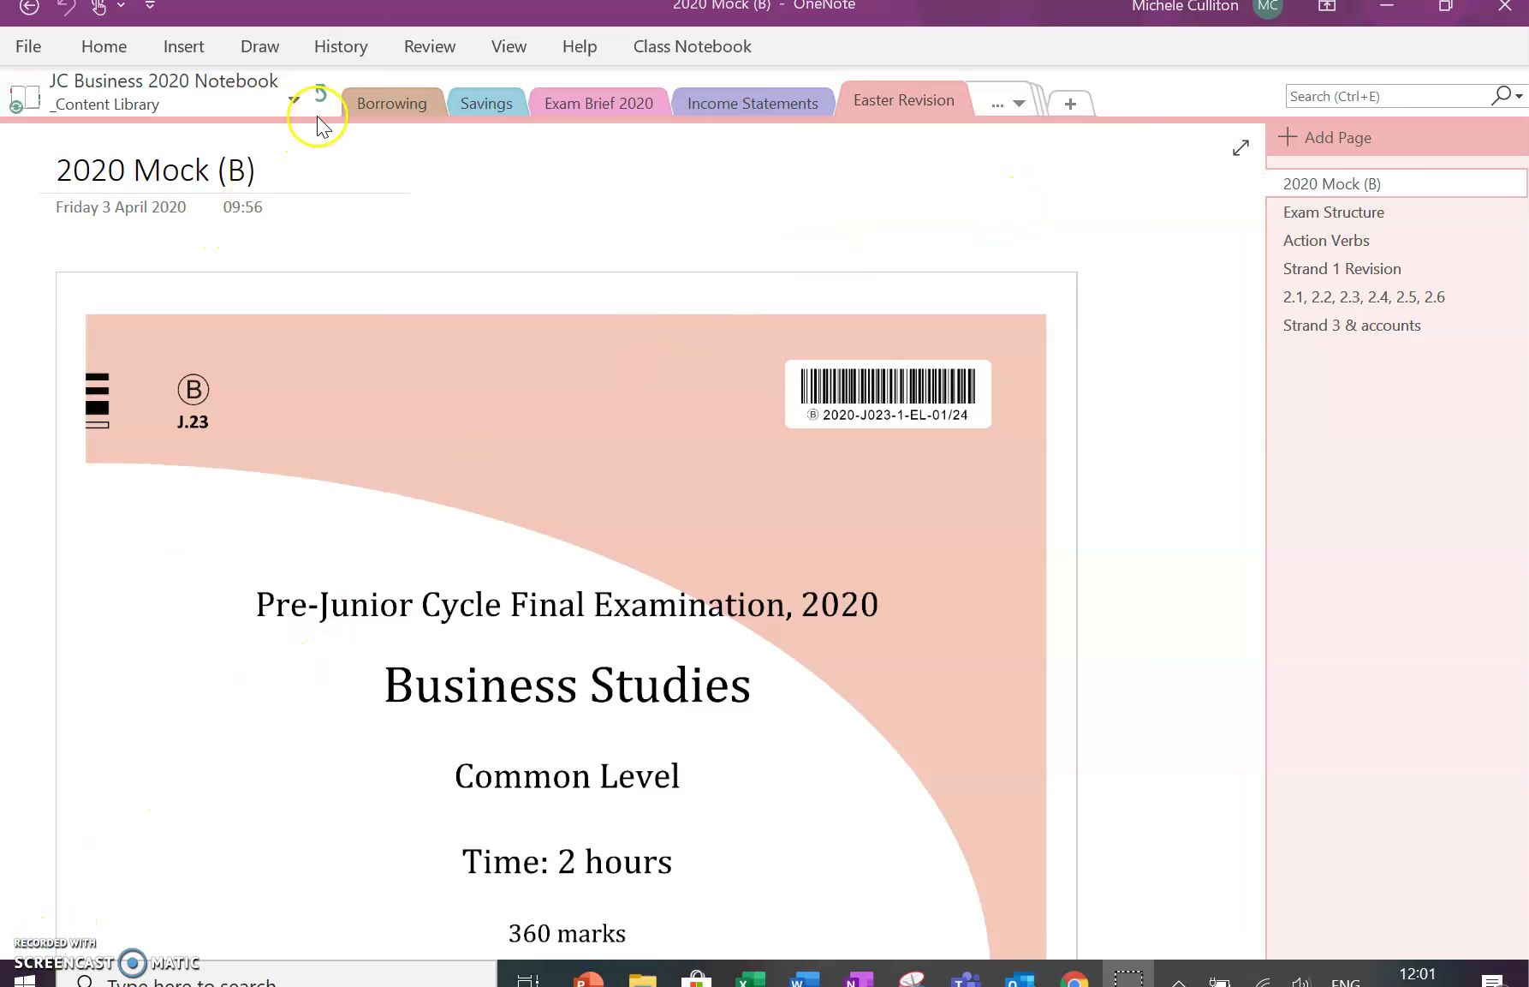
Open a student's Homework section in the JC Business 2020 Notebook and view the marked March 13th-Friday page from its beginning.
left_click(322, 91)
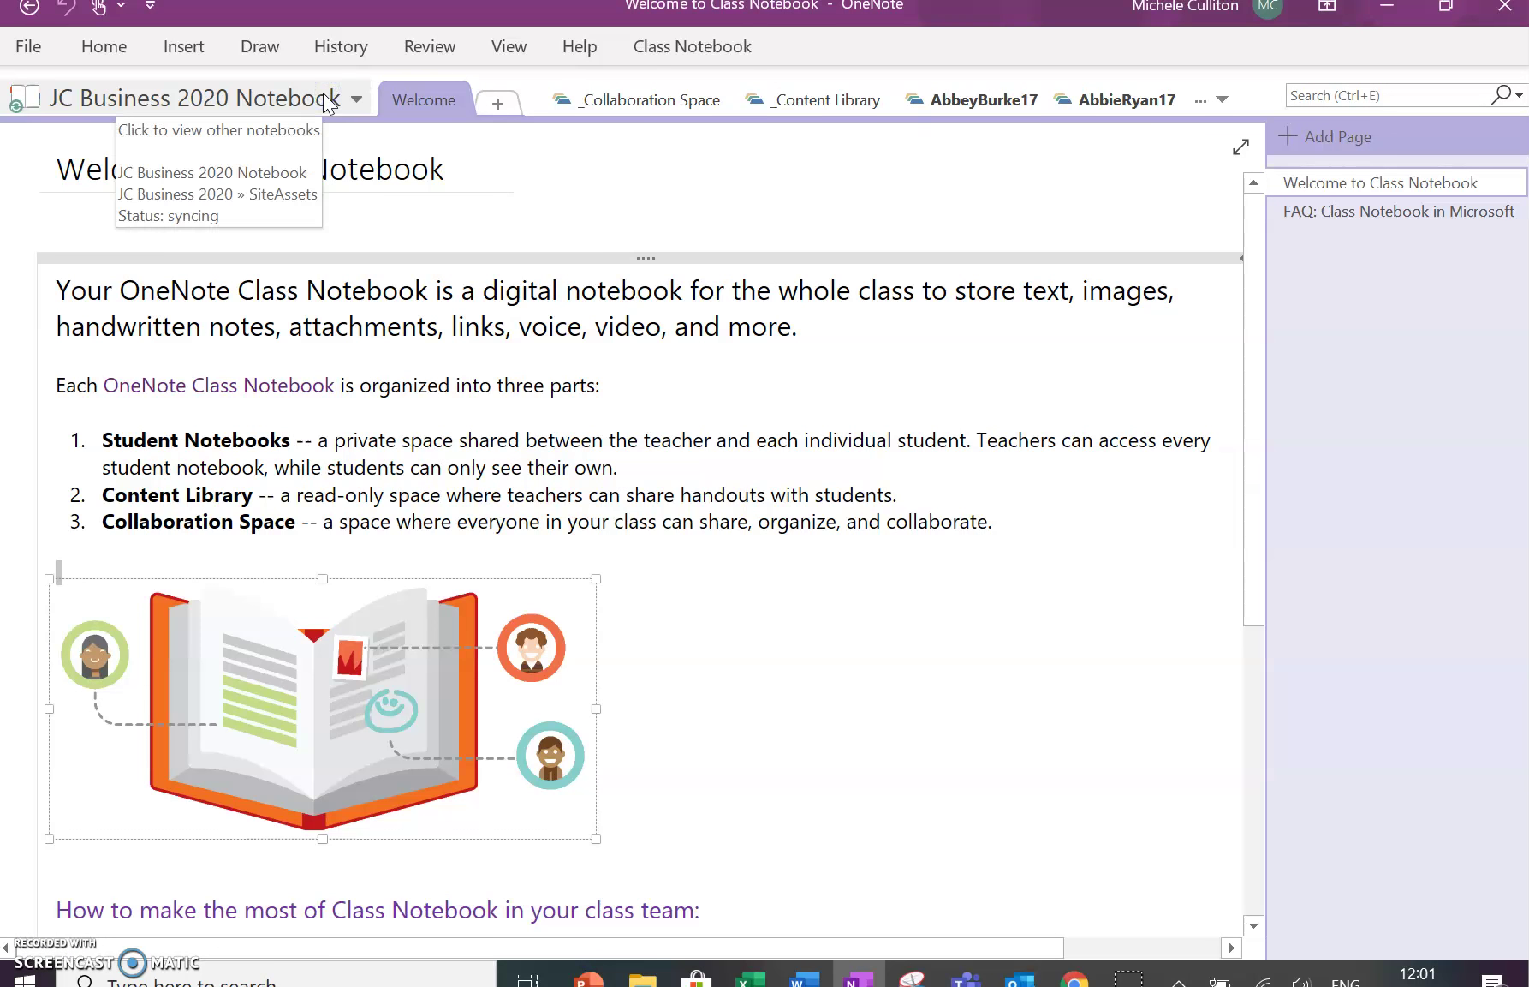
left_click(1220, 99)
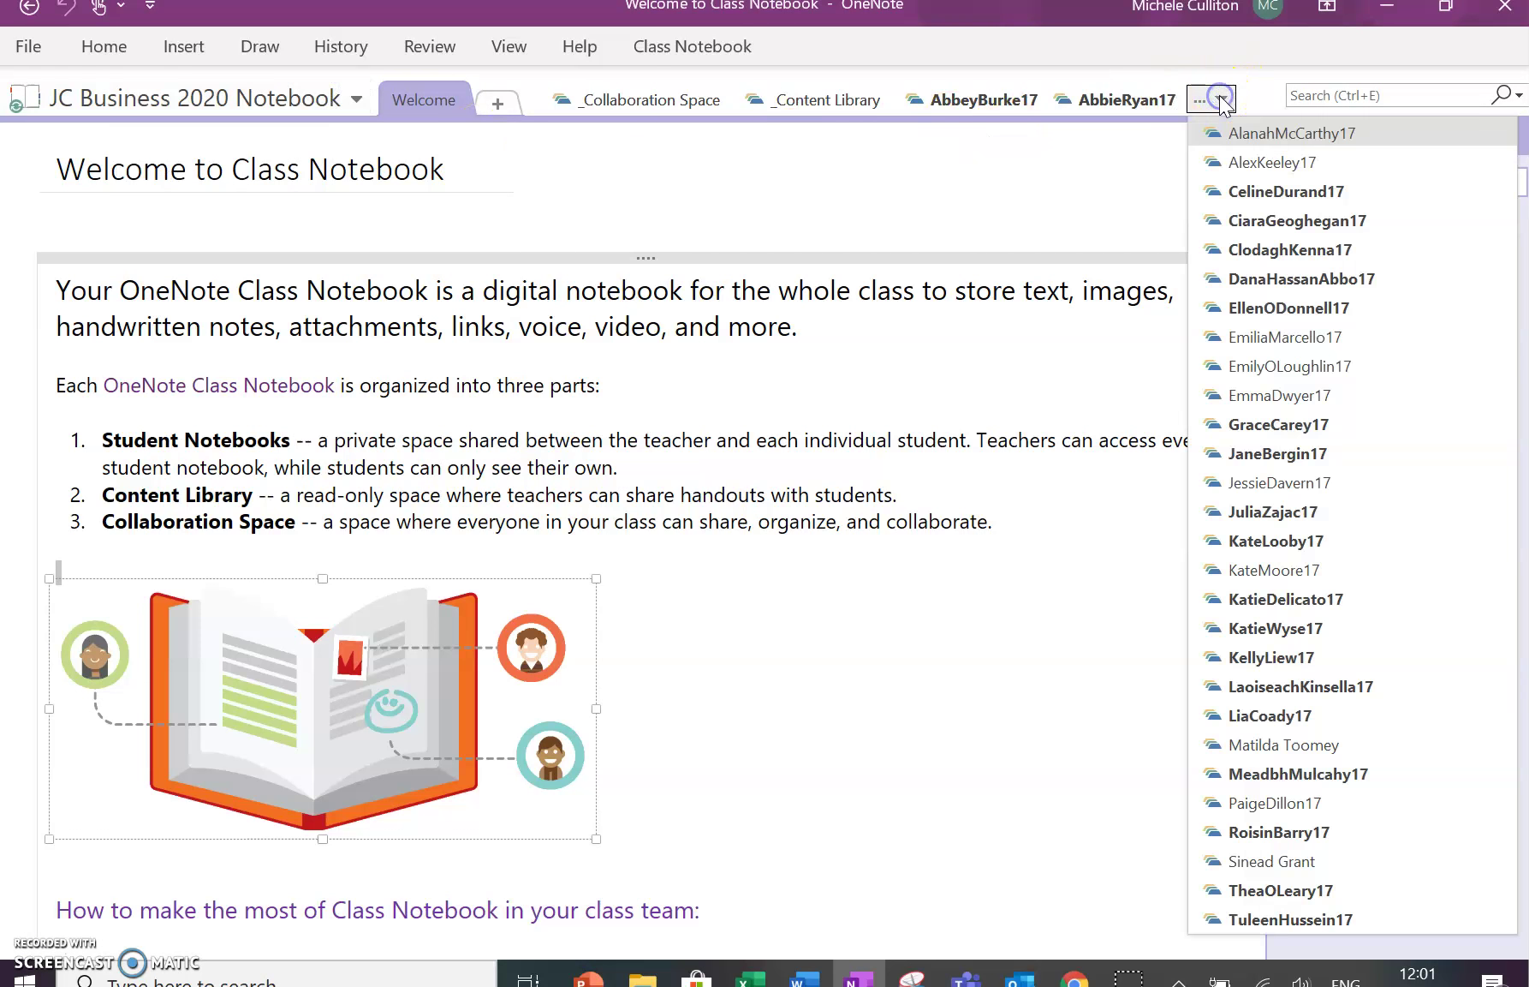
left_click(1237, 835)
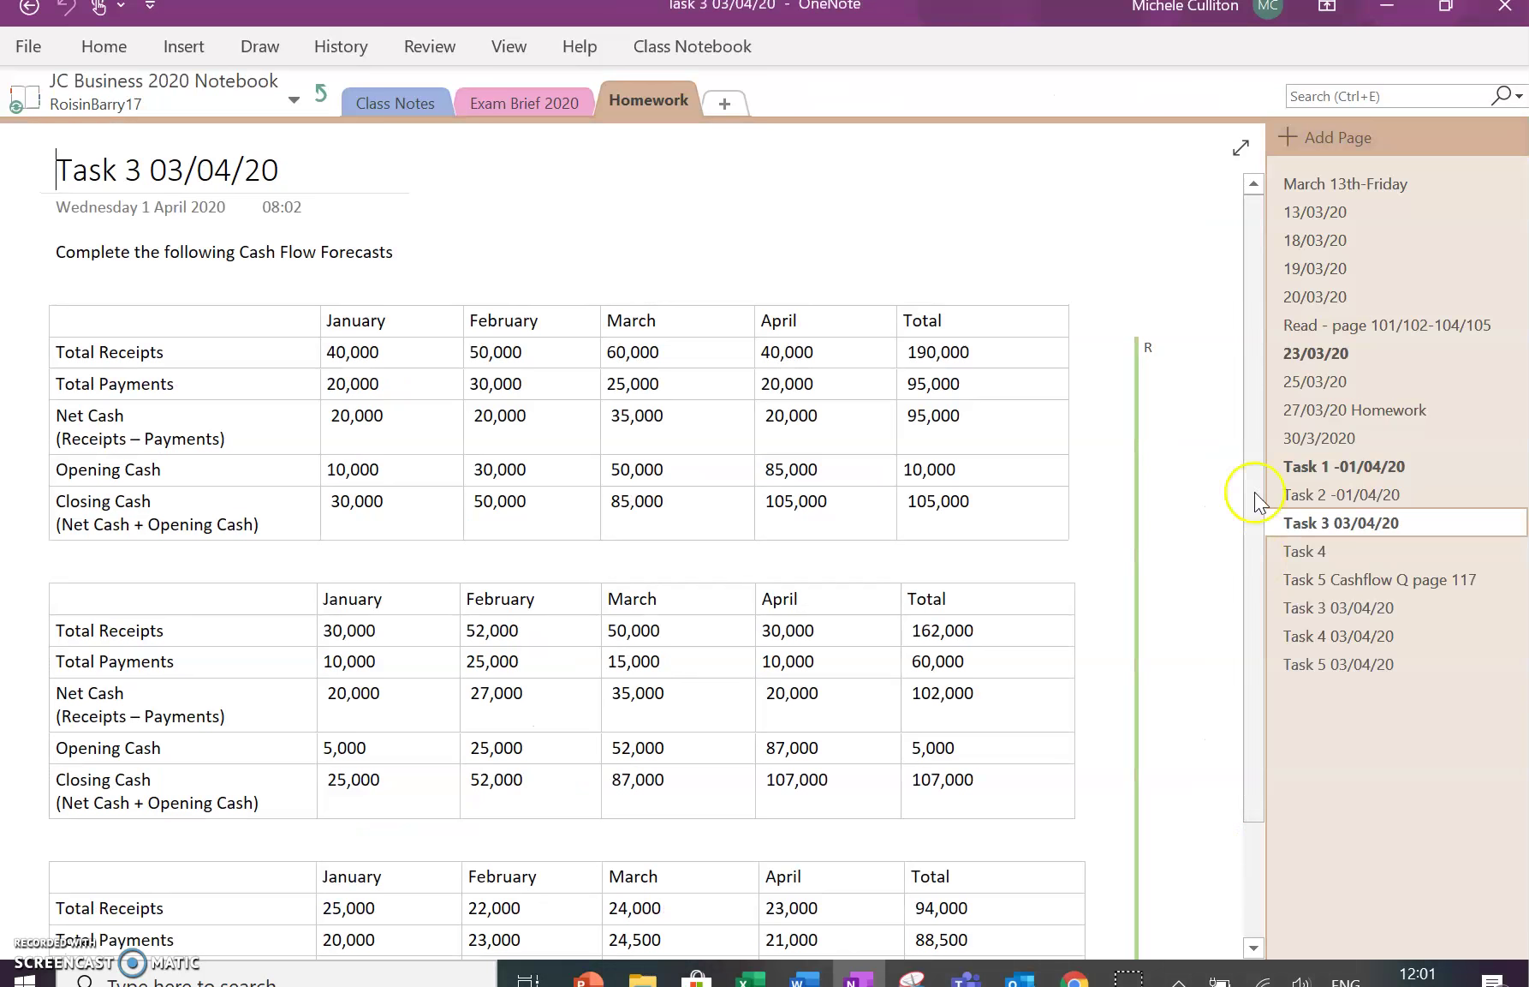
left_click(1368, 196)
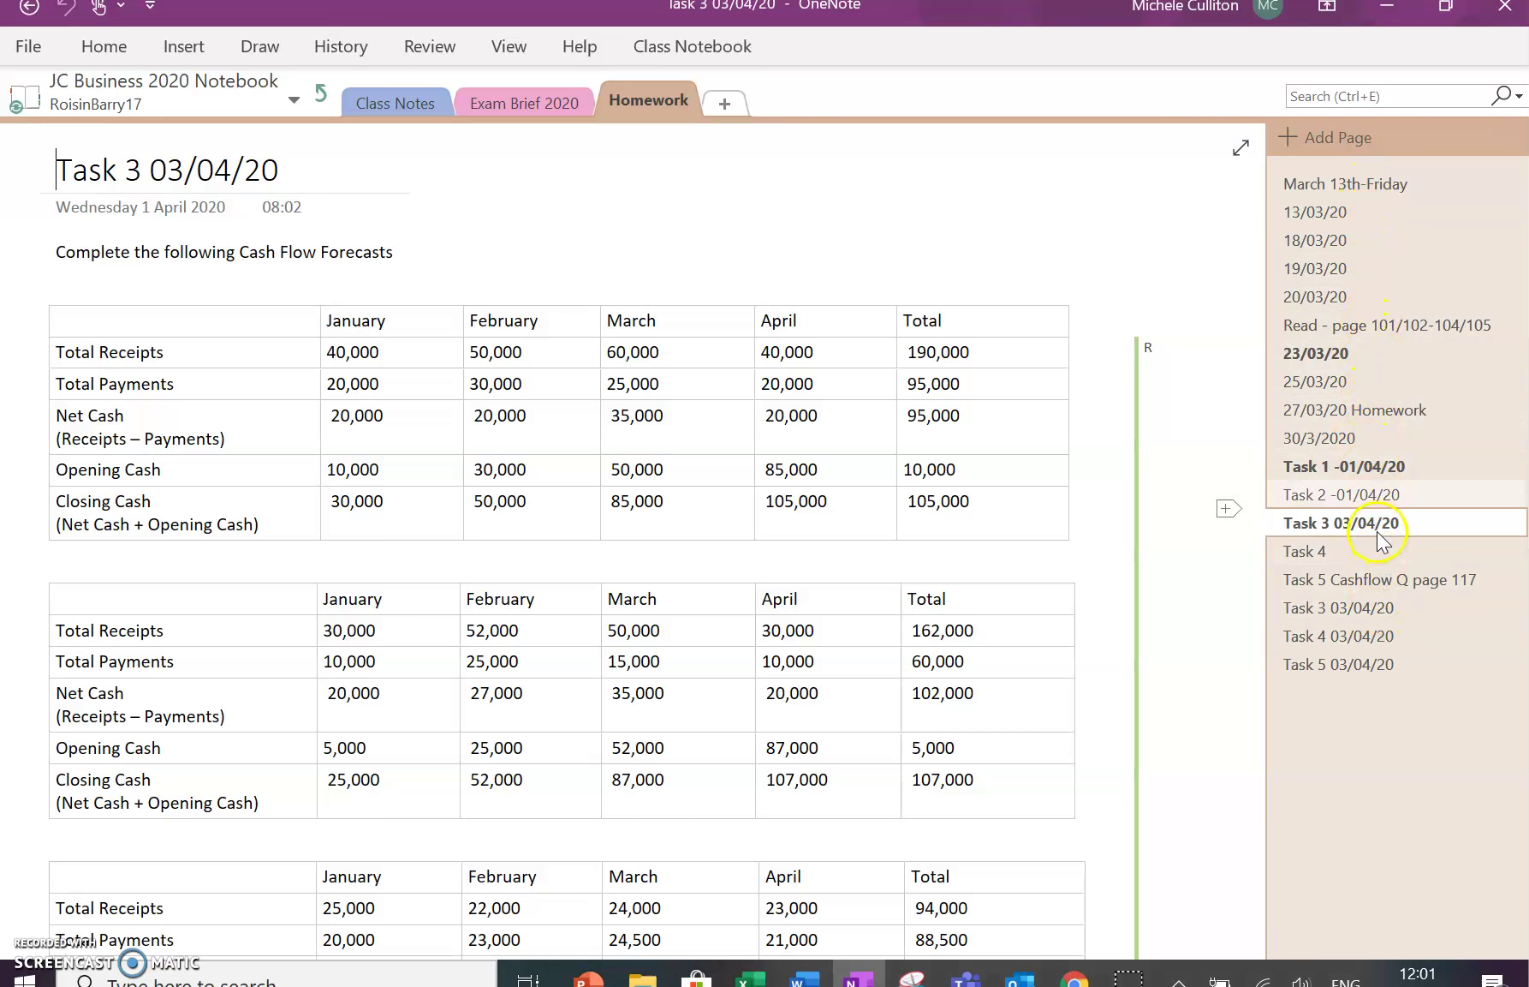
left_click(1388, 199)
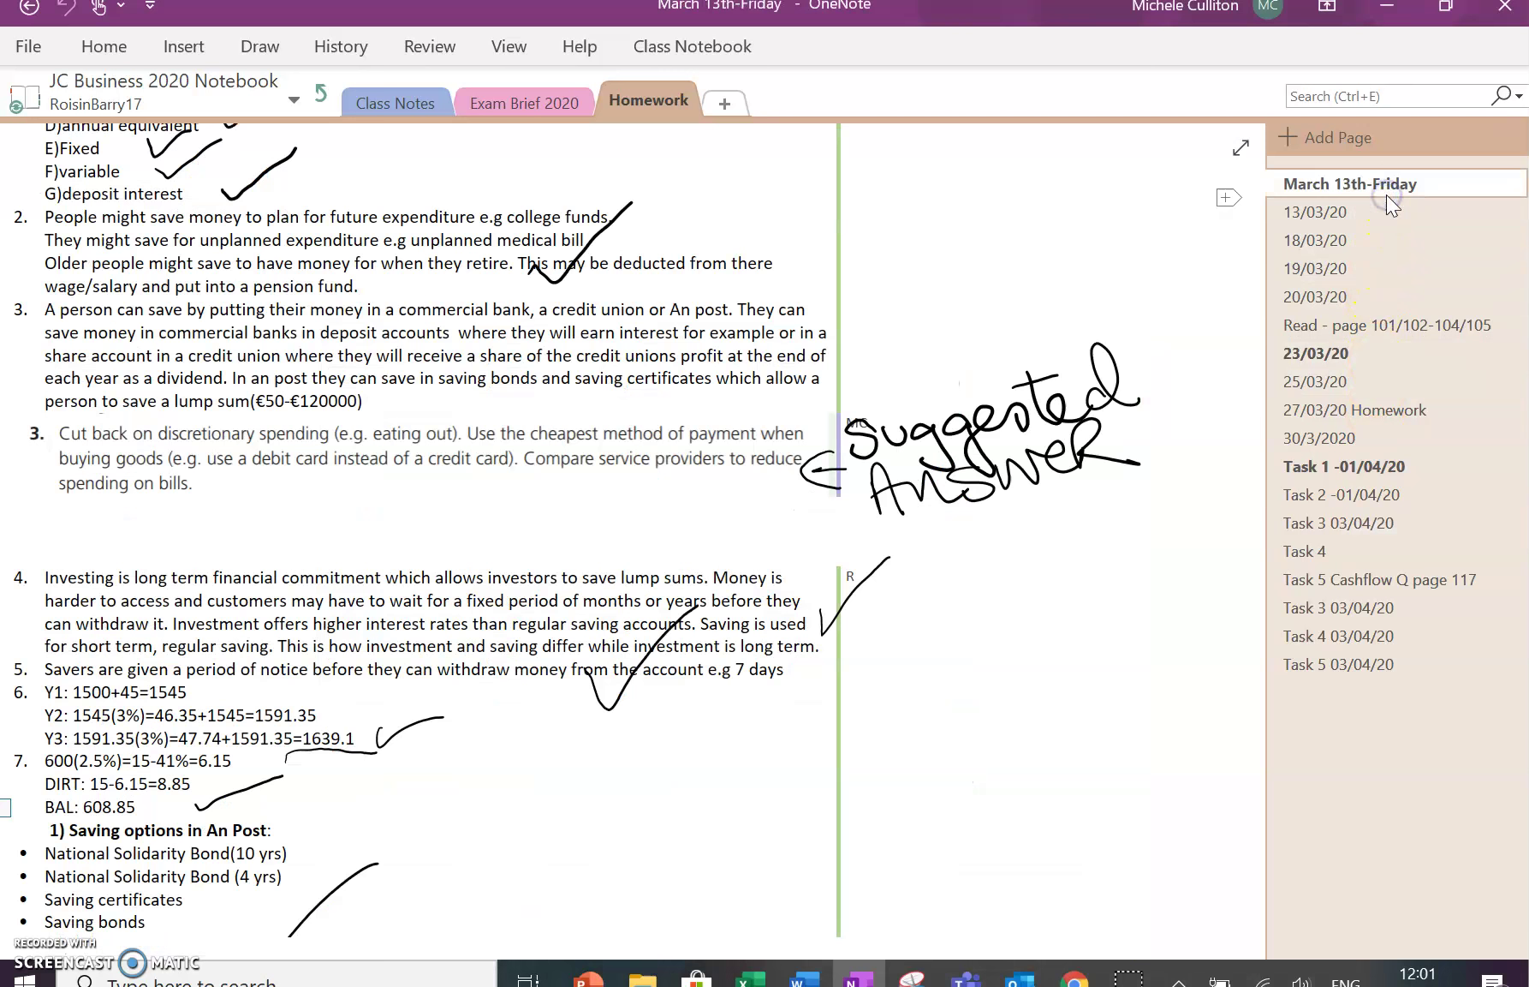
scroll(1099, 454, "up", 3)
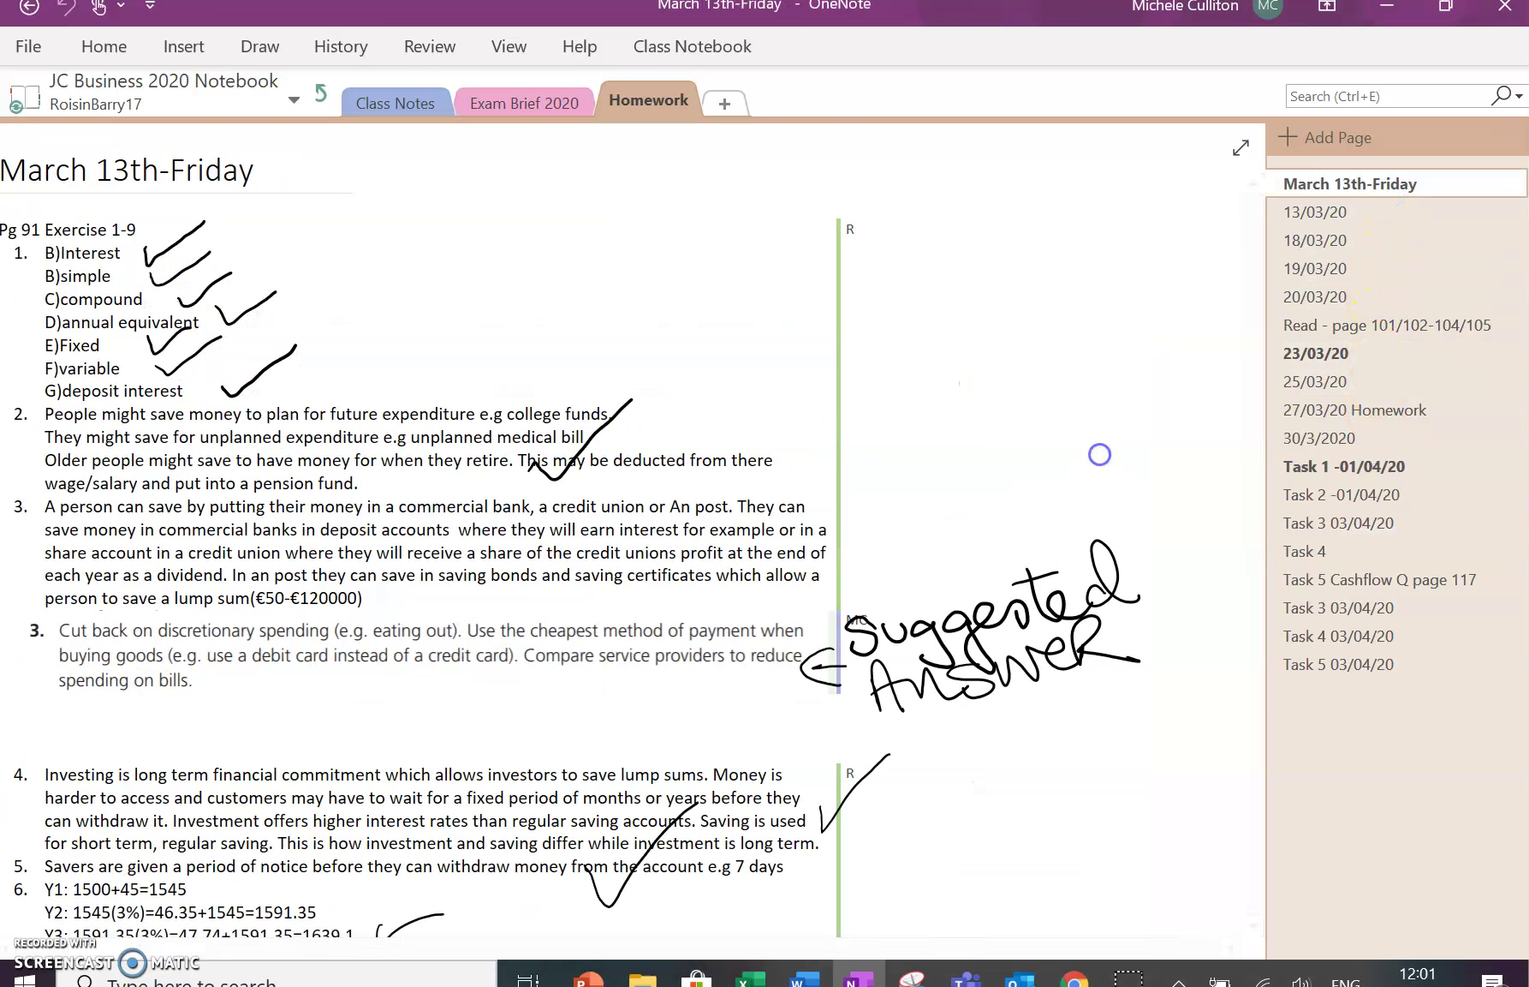
Examine the photographed homework, model answers and feedback sticker on the student's 13/03/20 page, and go on to the 18/03/20 page.
left_click(1371, 218)
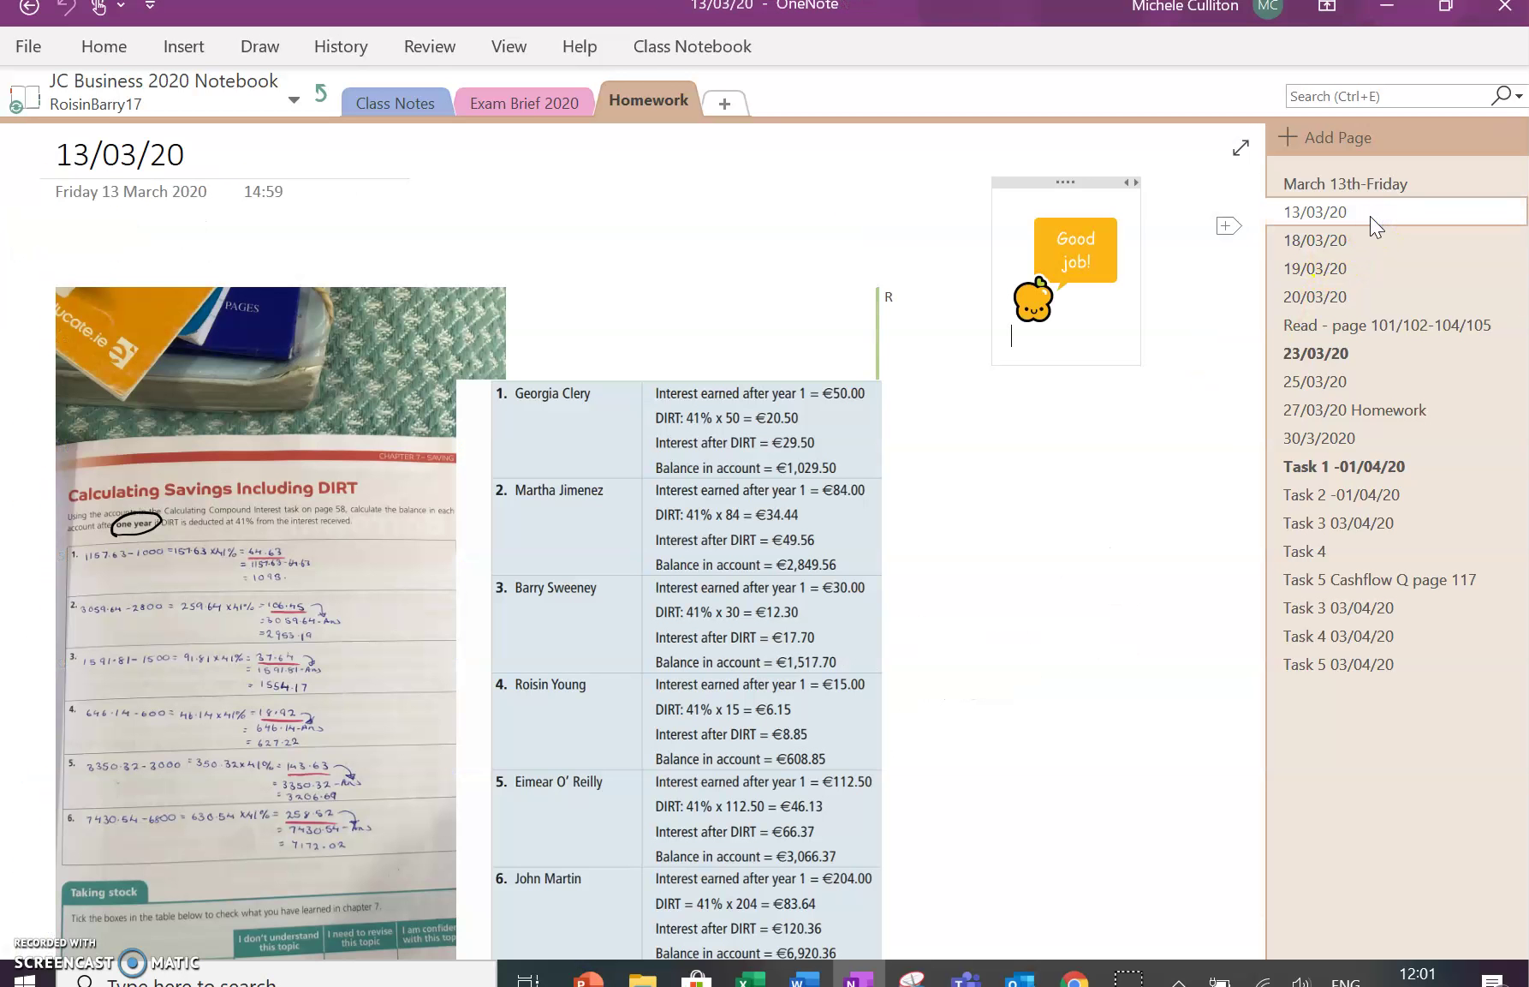
left_click(858, 692)
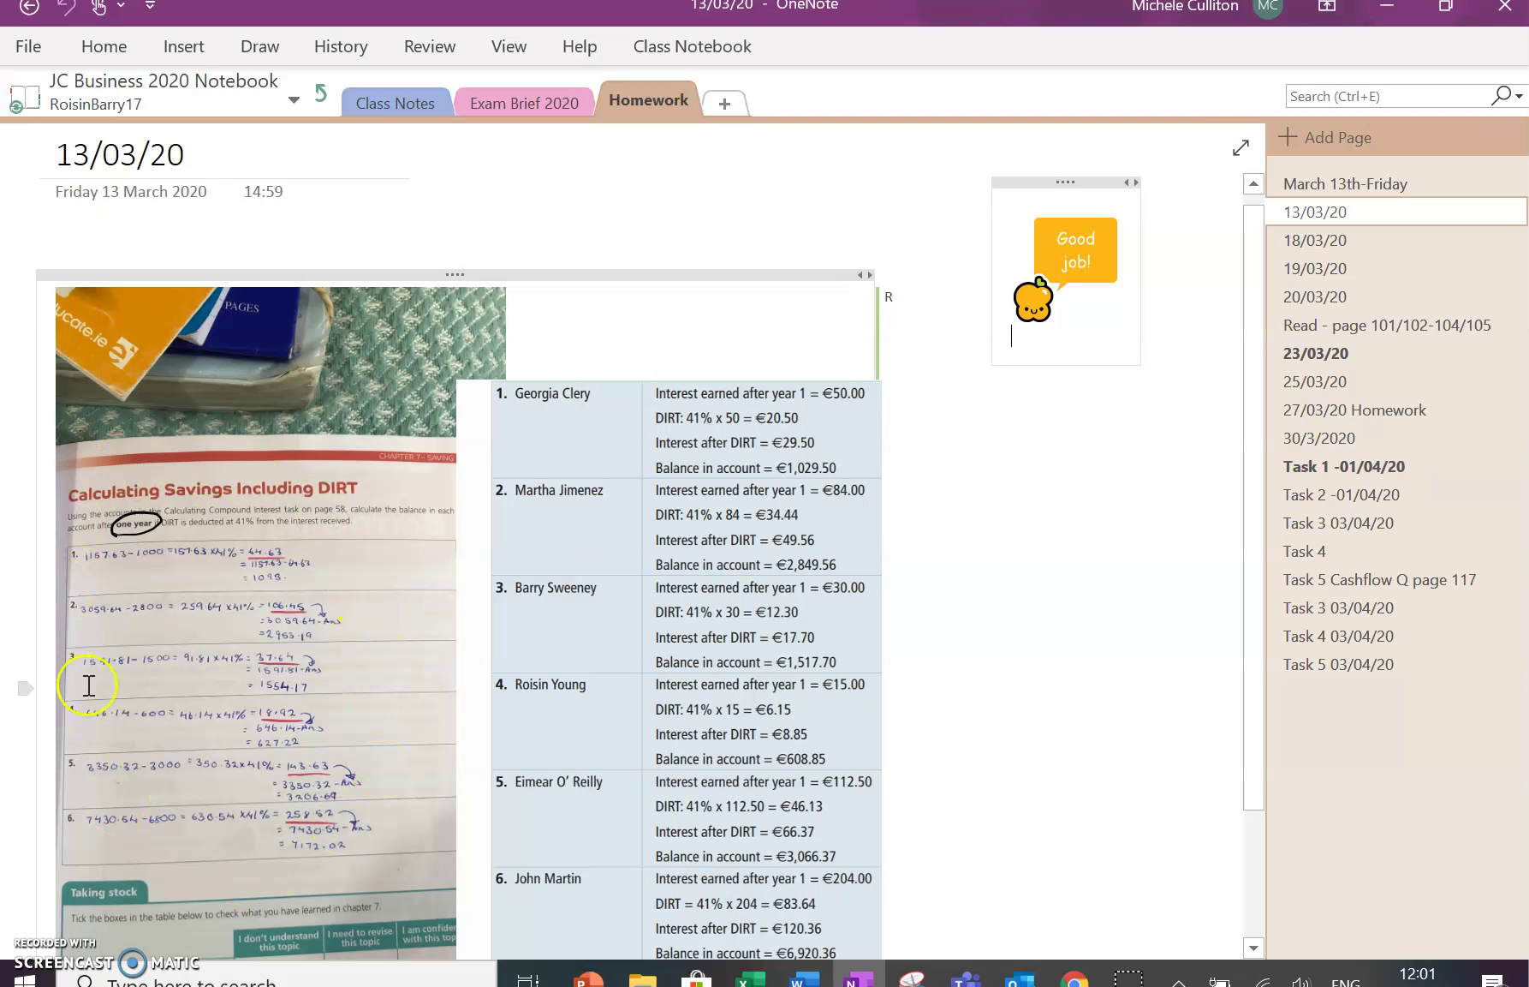
left_click(1039, 304)
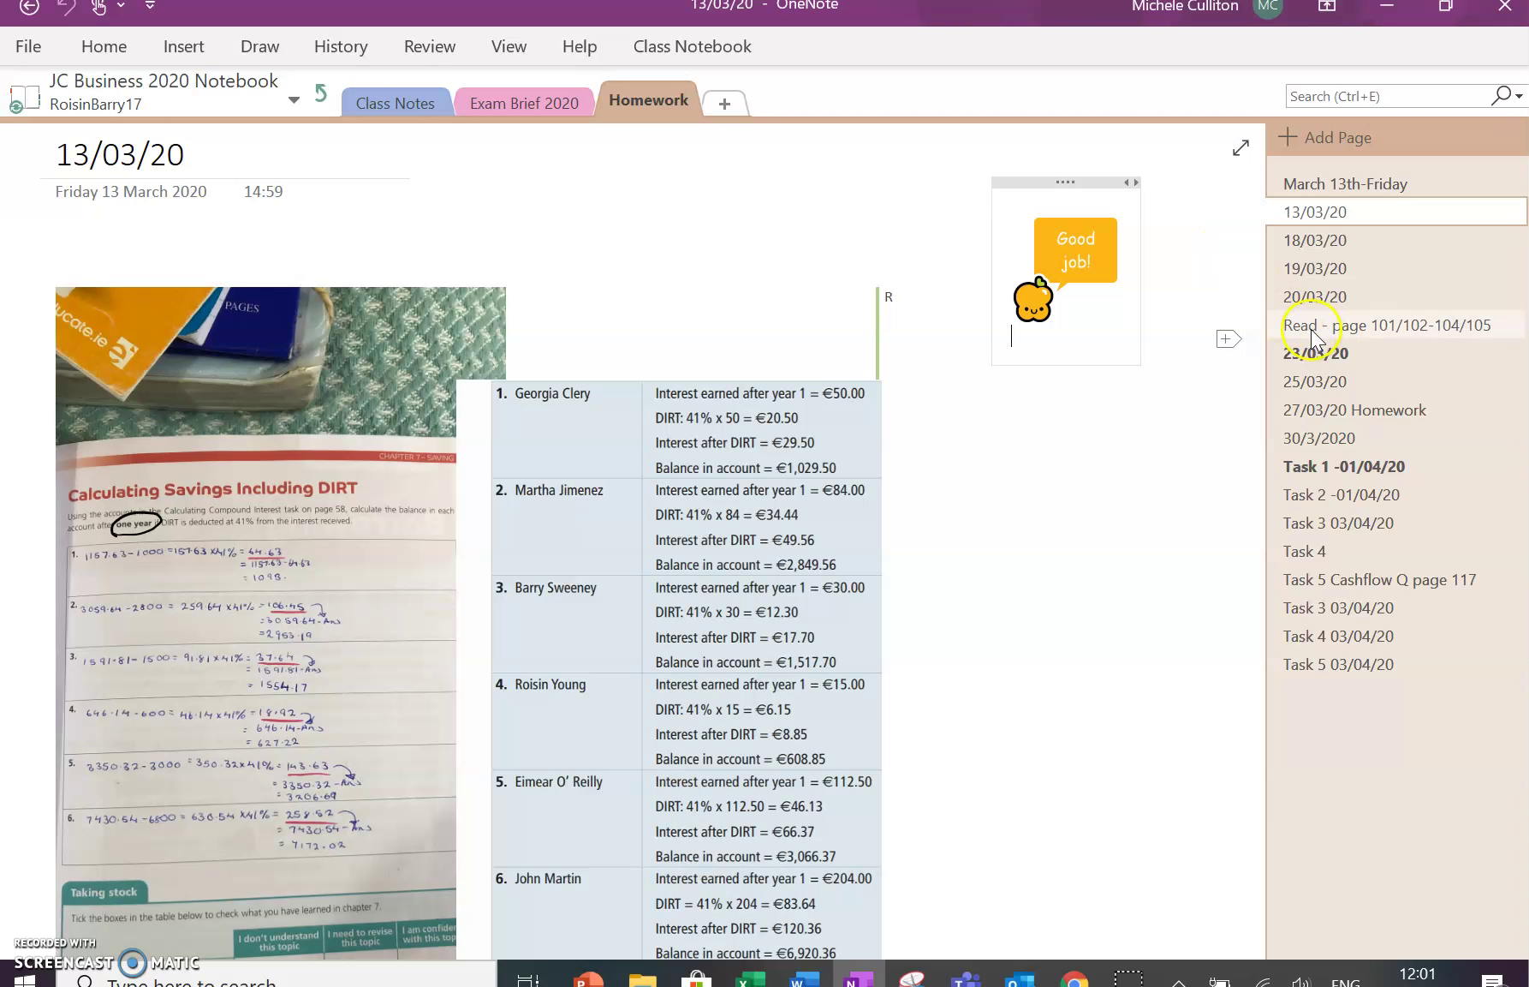
scroll(1110, 550, "down", 6)
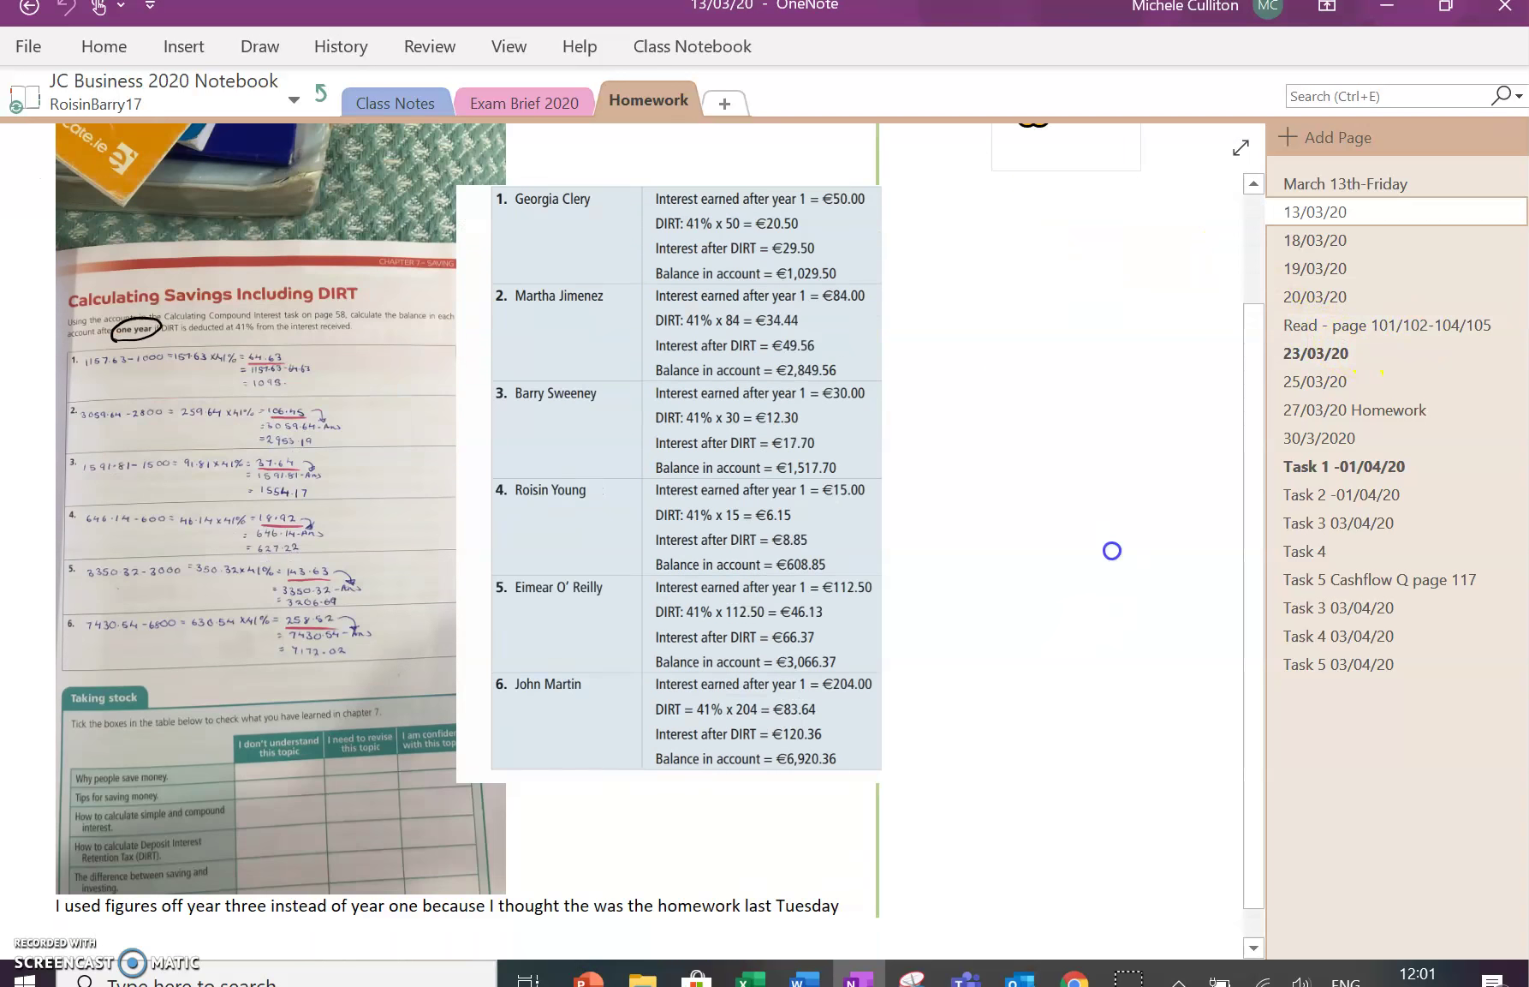
scroll(1079, 540, "up", 6)
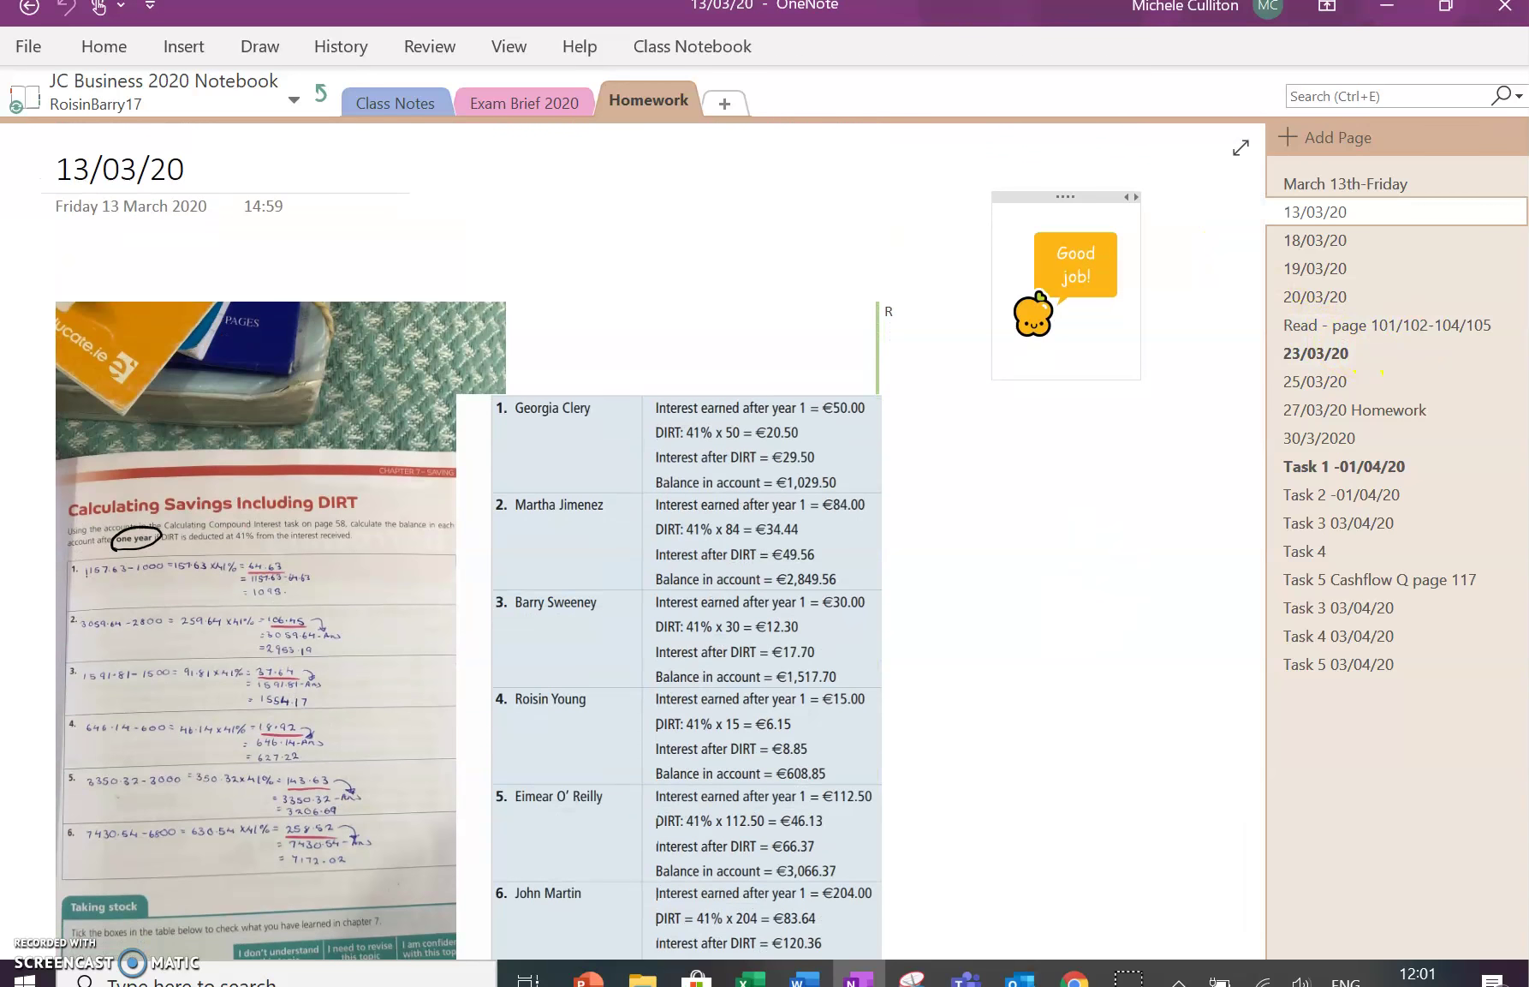
left_click(1317, 240)
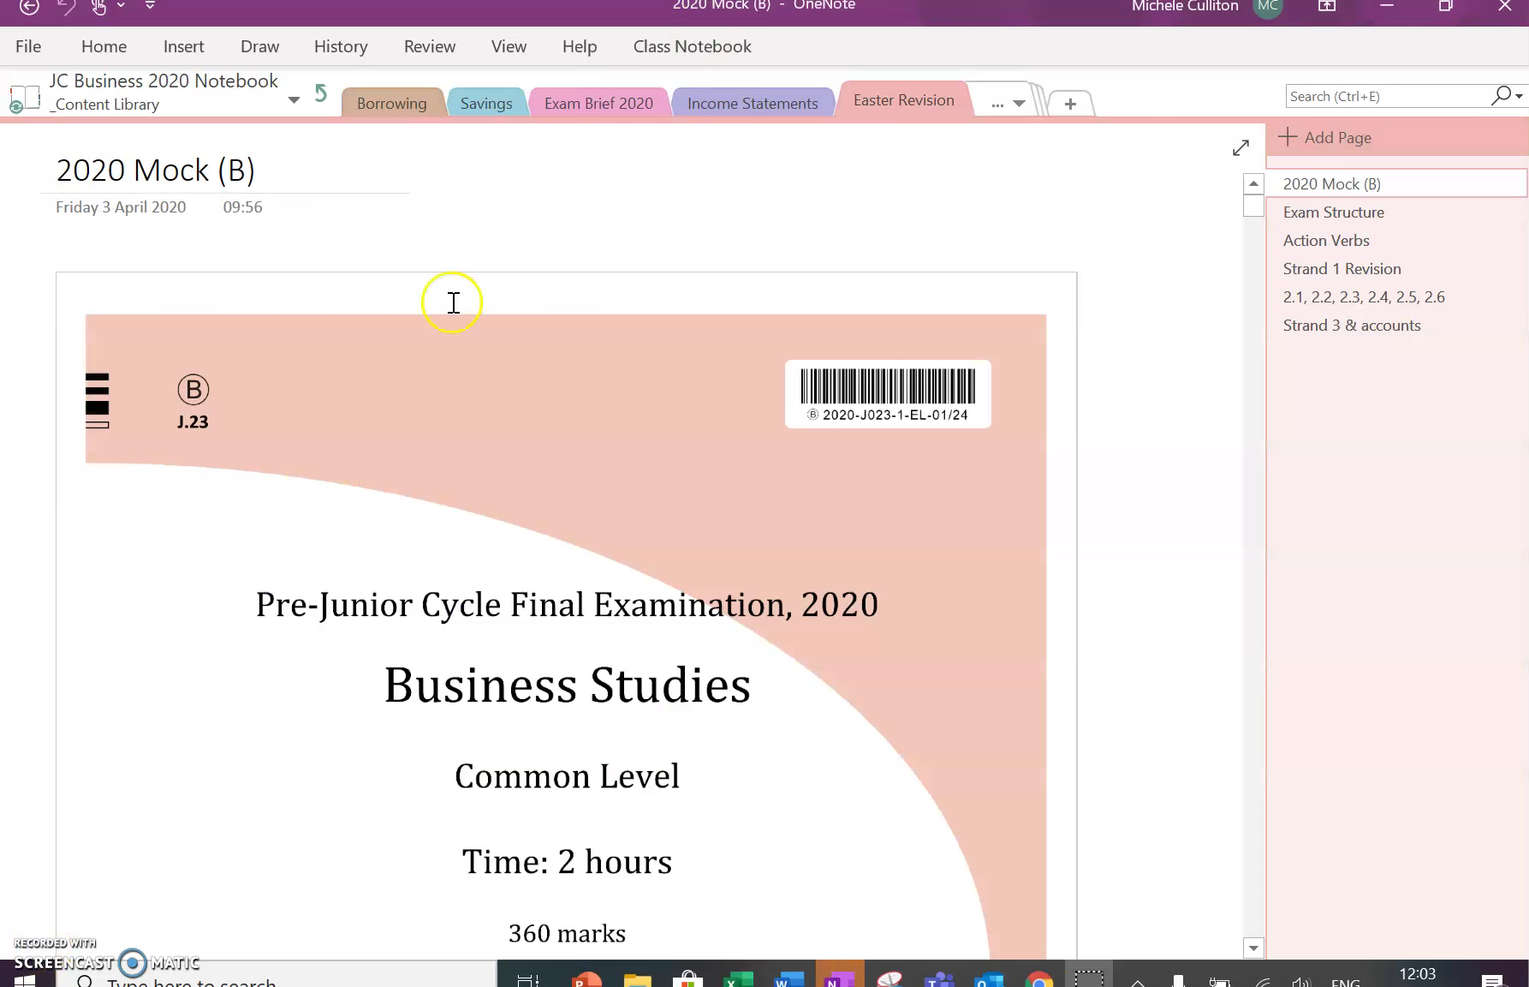
Switch to Teams, open the COVID-19 team's General channel posts, and place the cursor in the new conversation box.
left_click(690, 46)
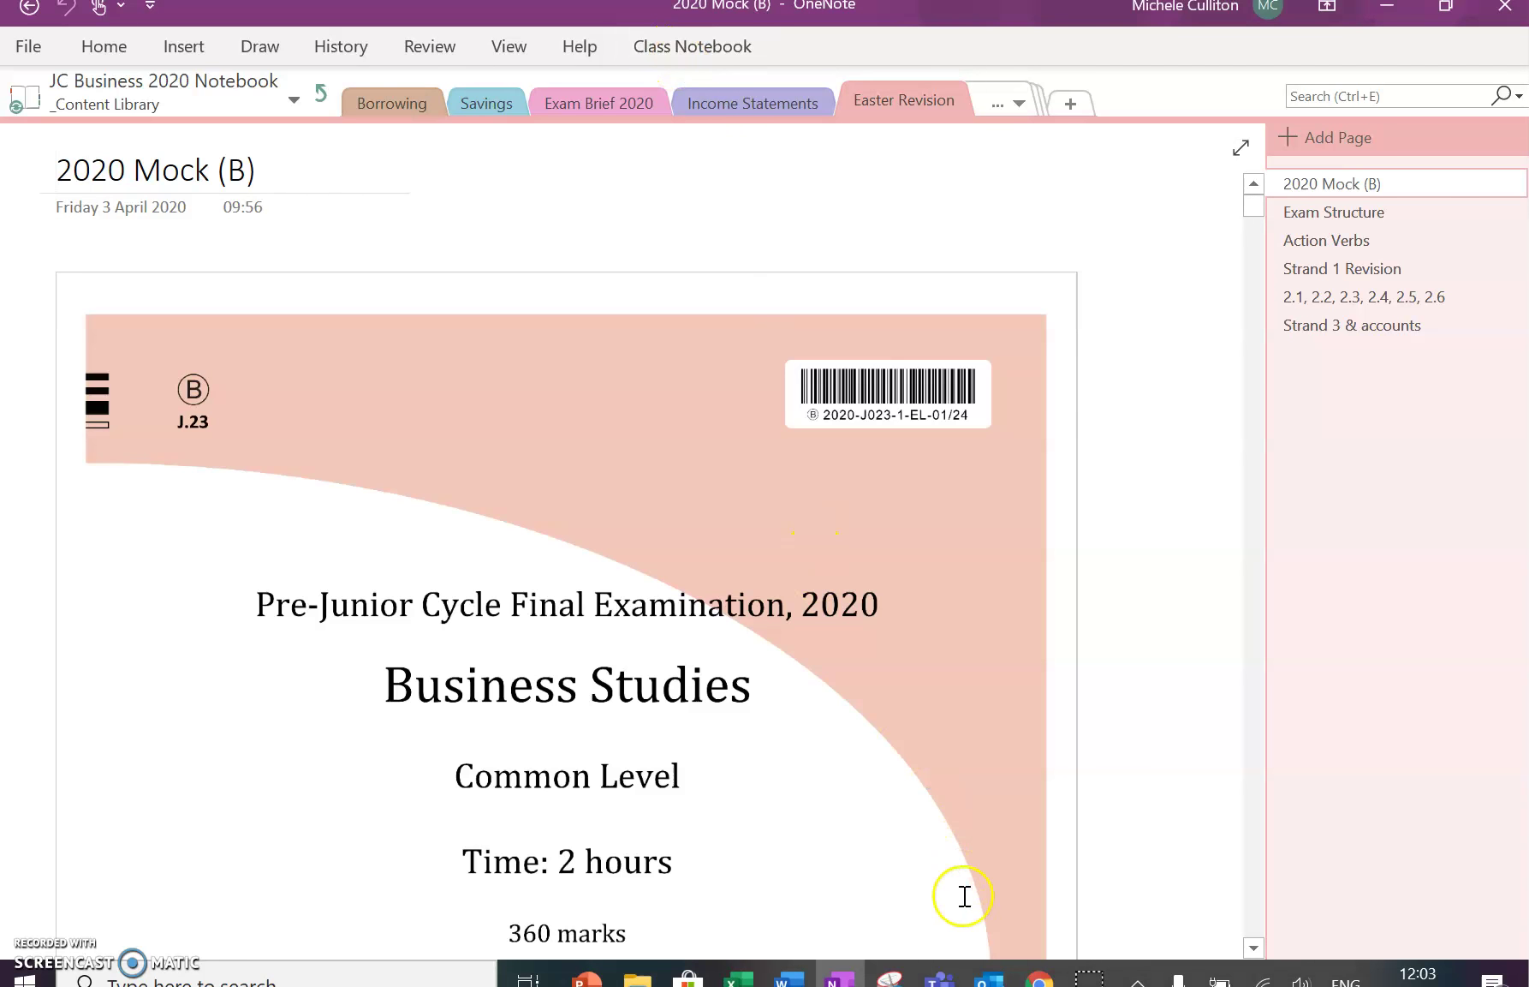
left_click(938, 974)
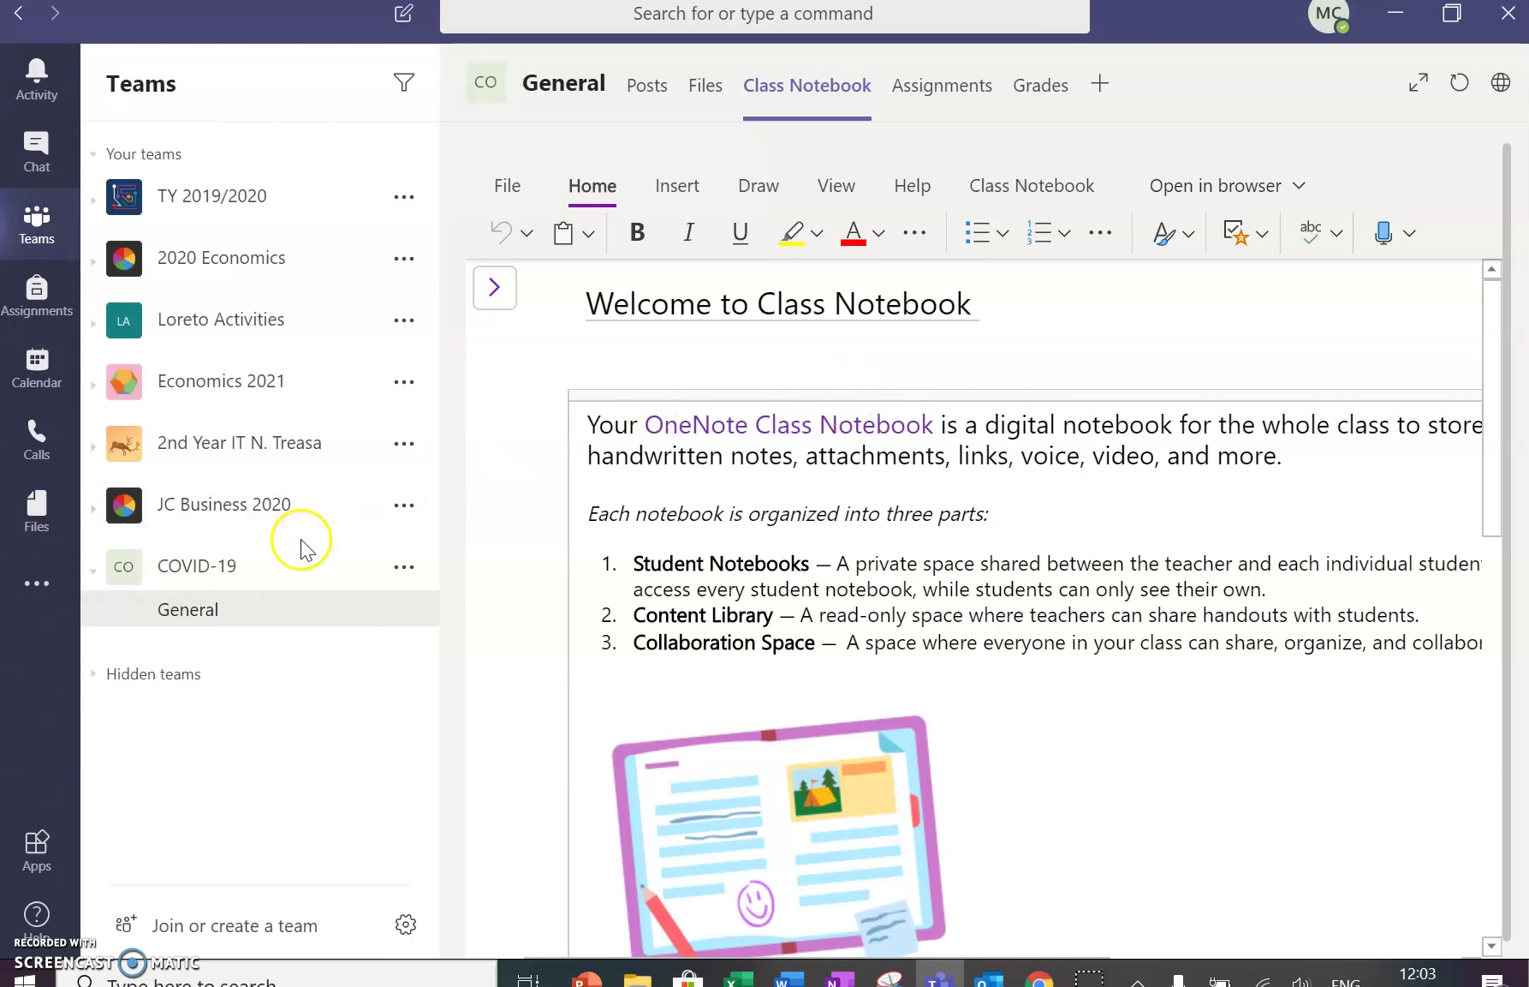
left_click(206, 572)
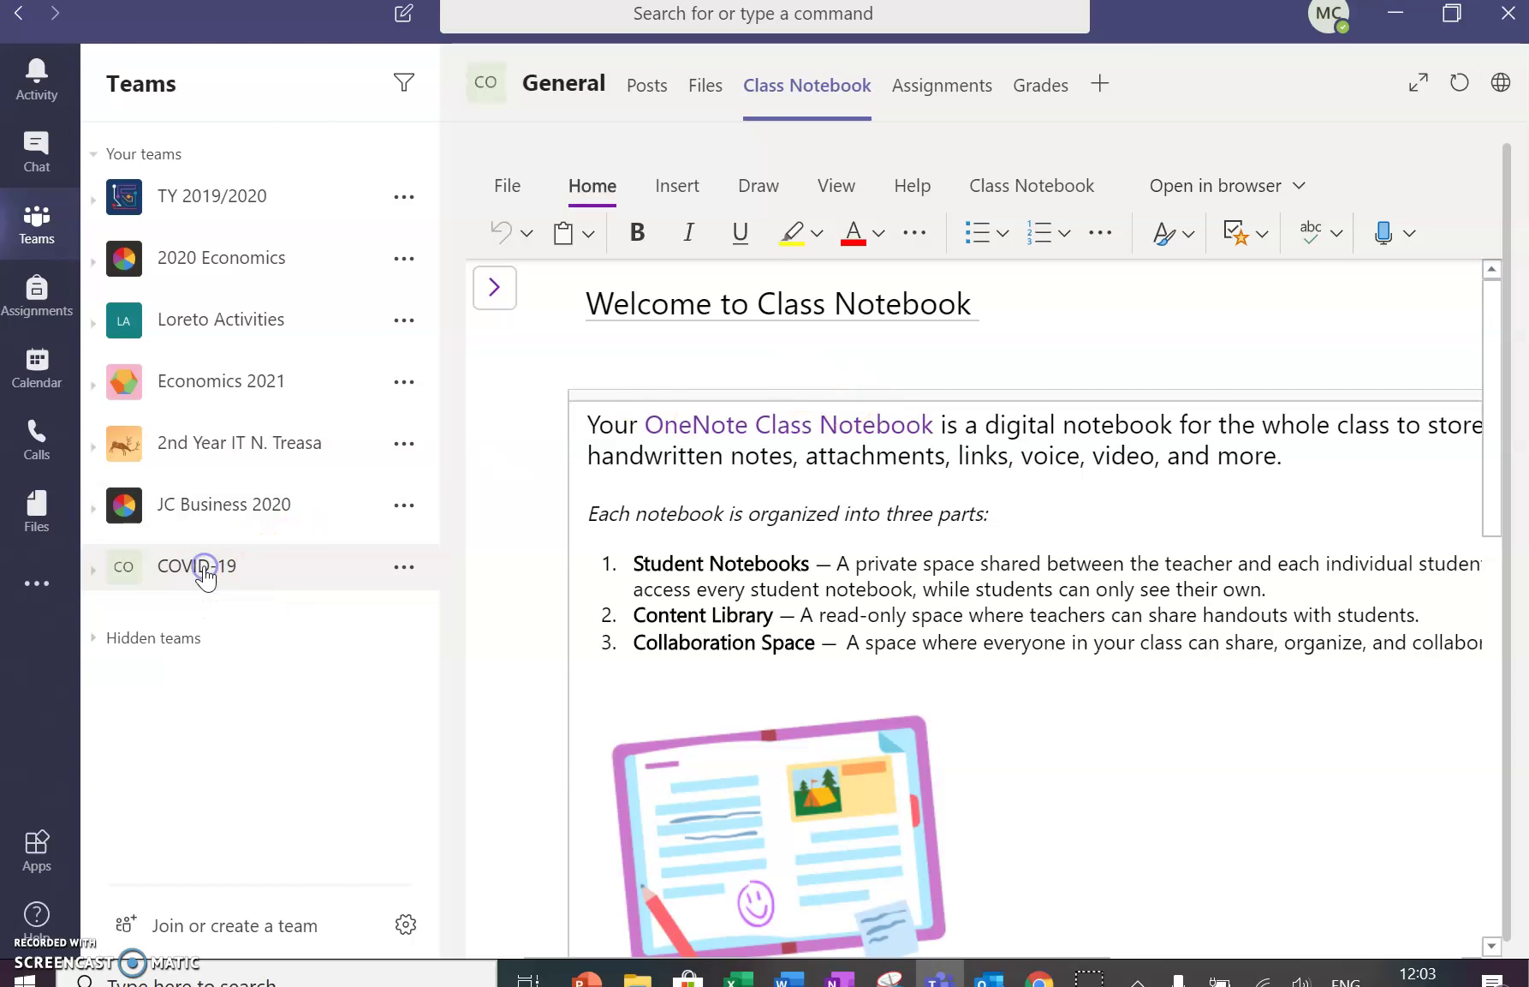
left_click(205, 572)
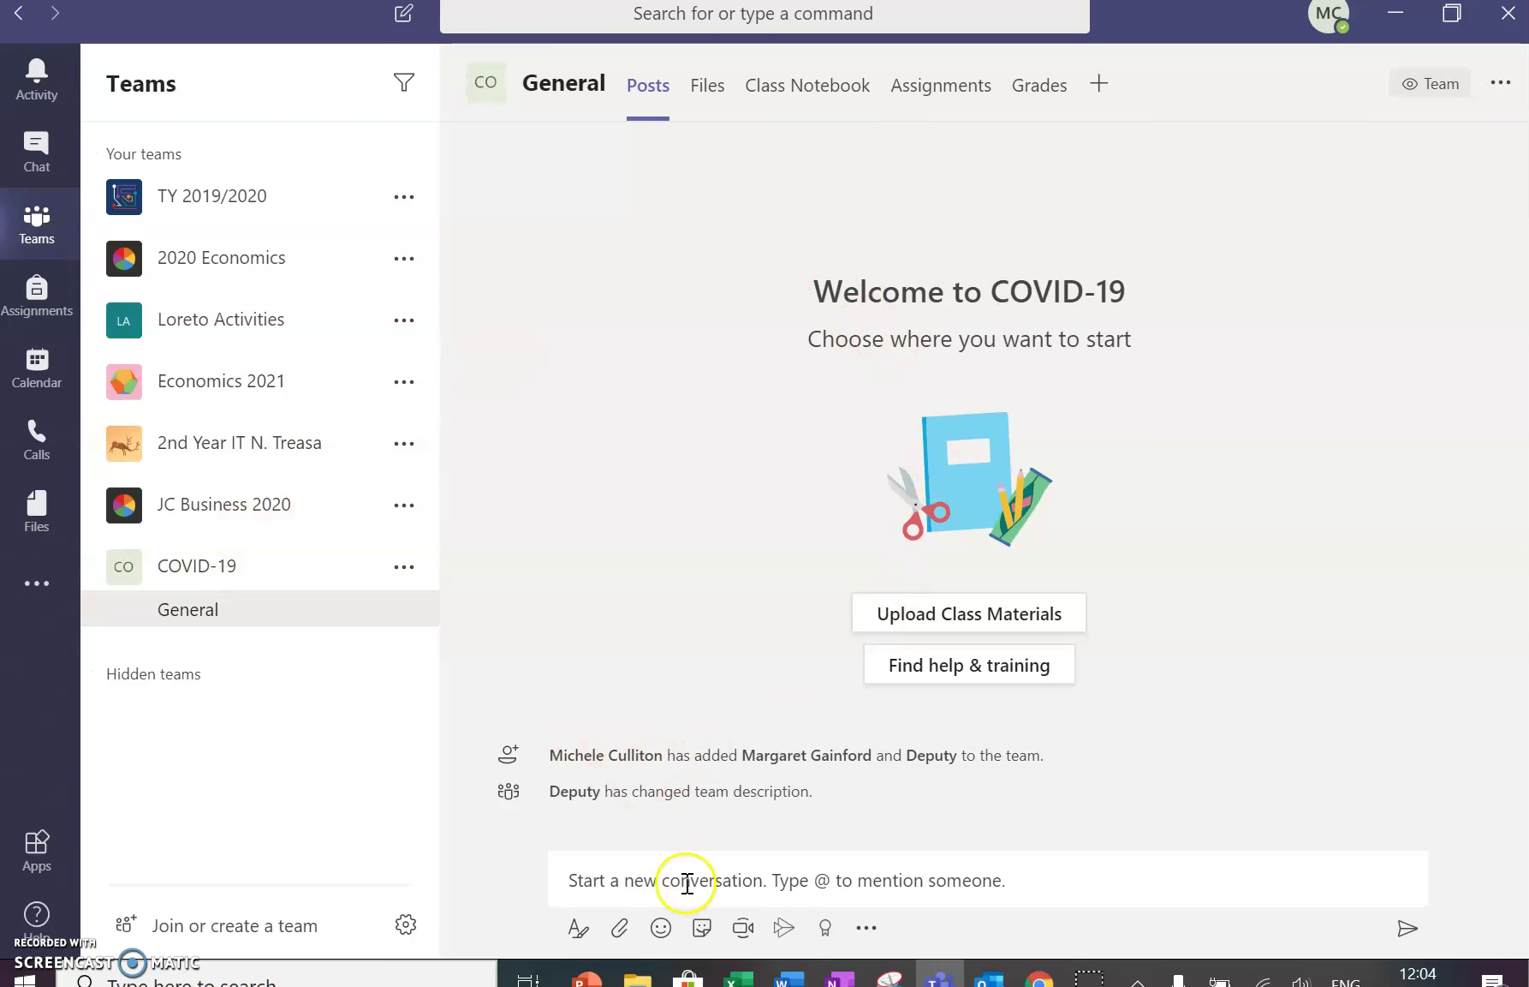
left_click(655, 883)
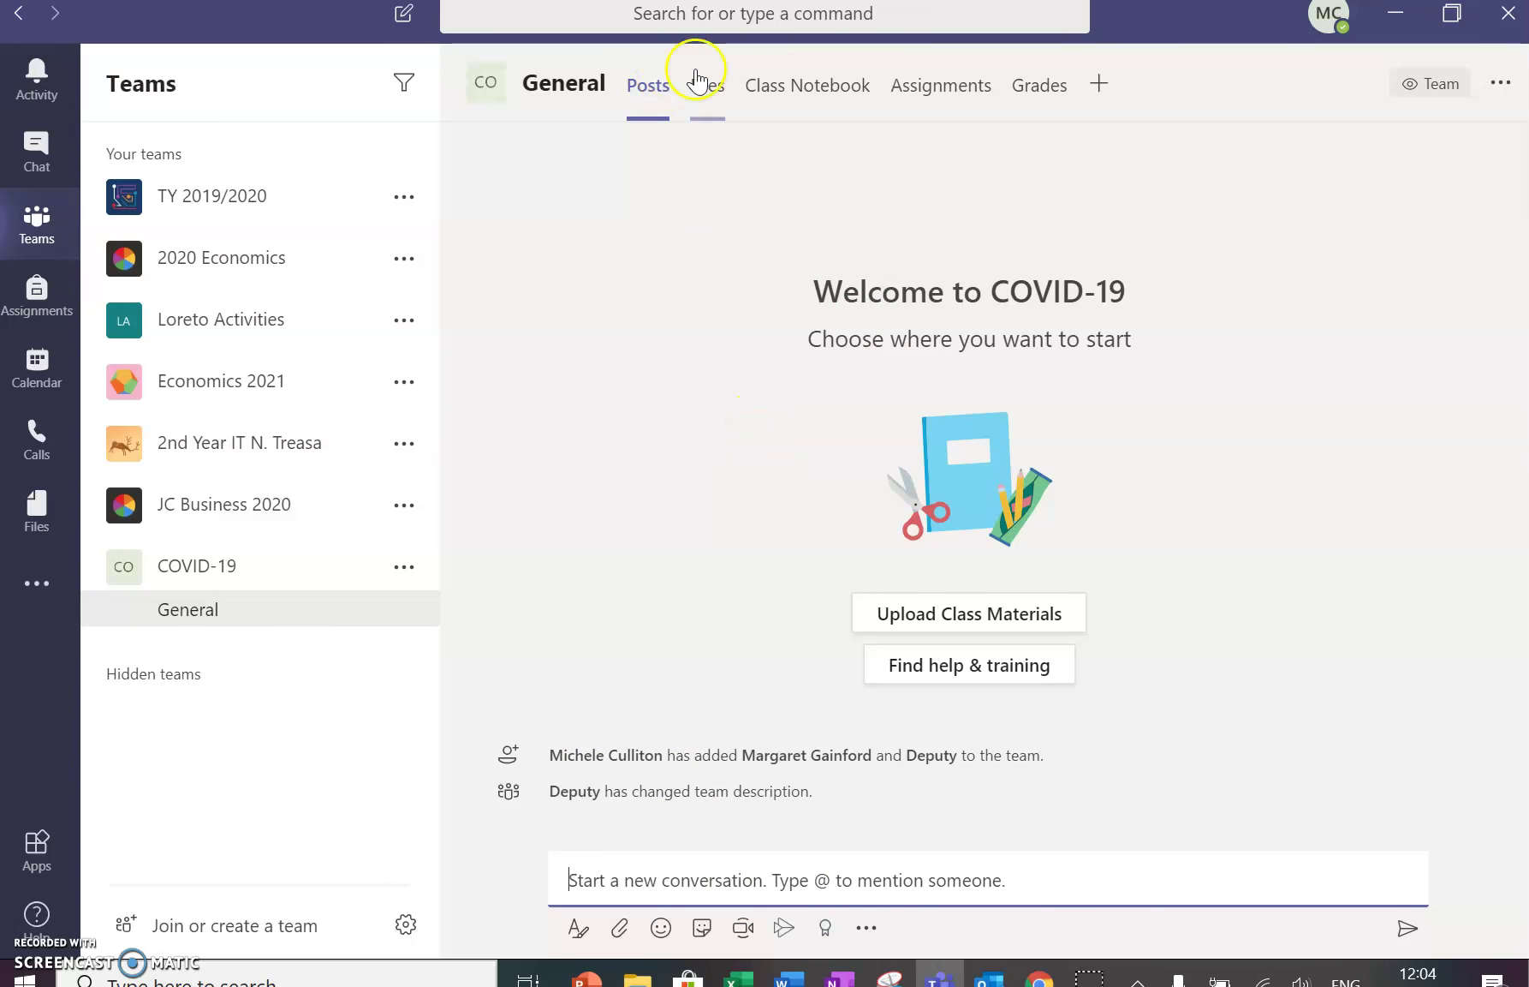
View the files of the COVID-19 team's General channel, and open its Class Notebook.
left_click(709, 93)
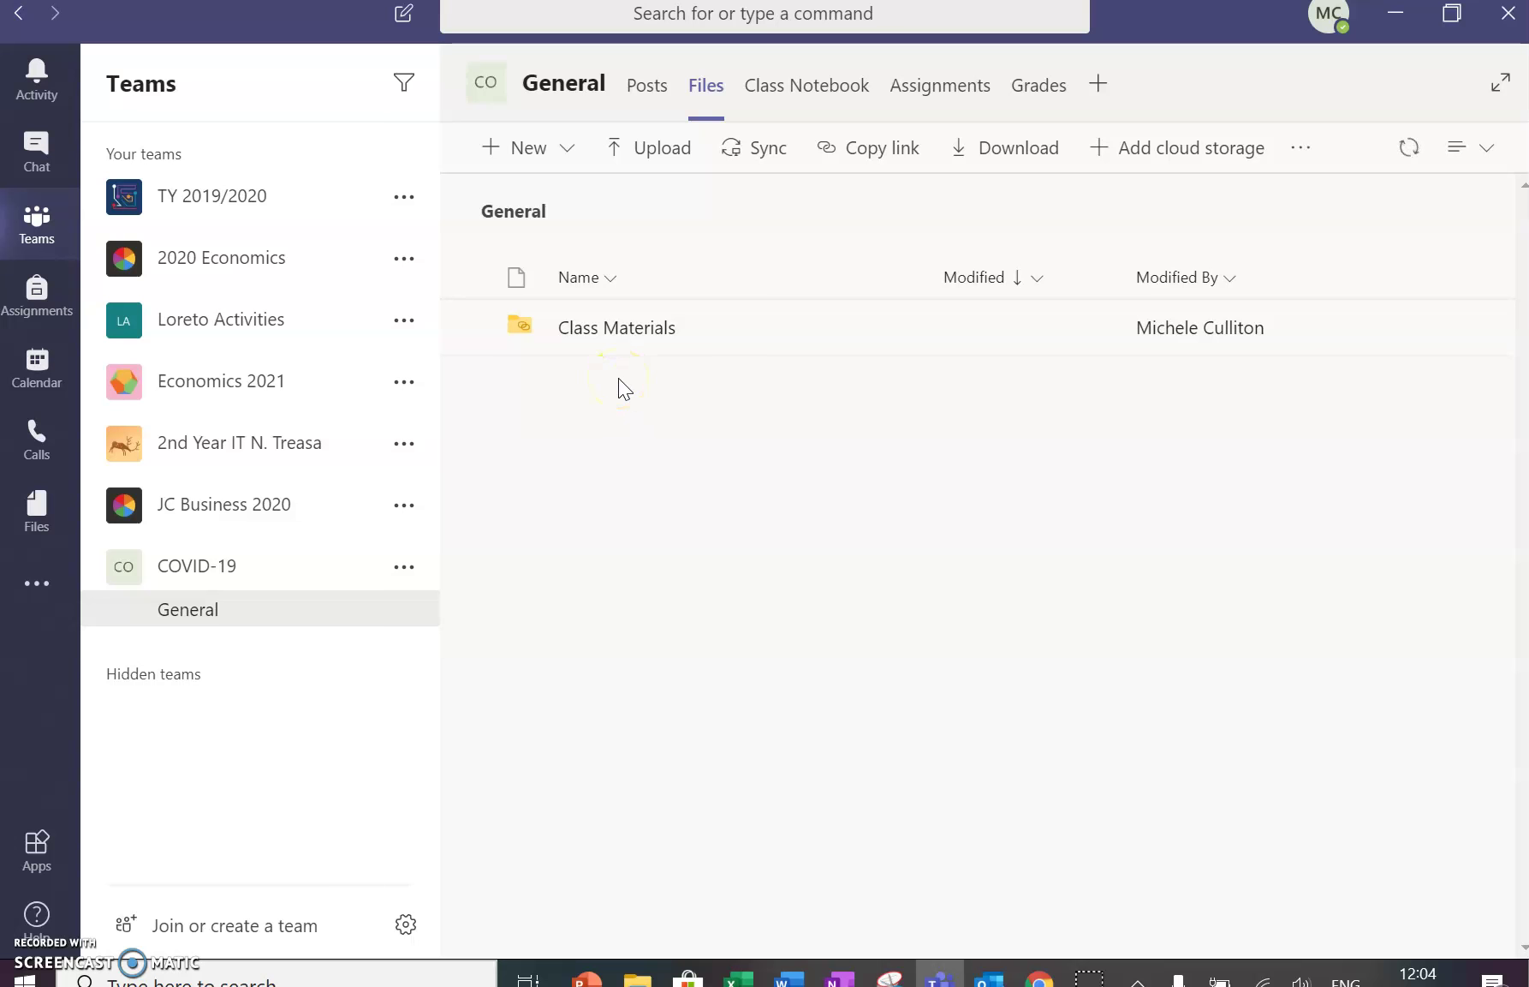
left_click(1407, 147)
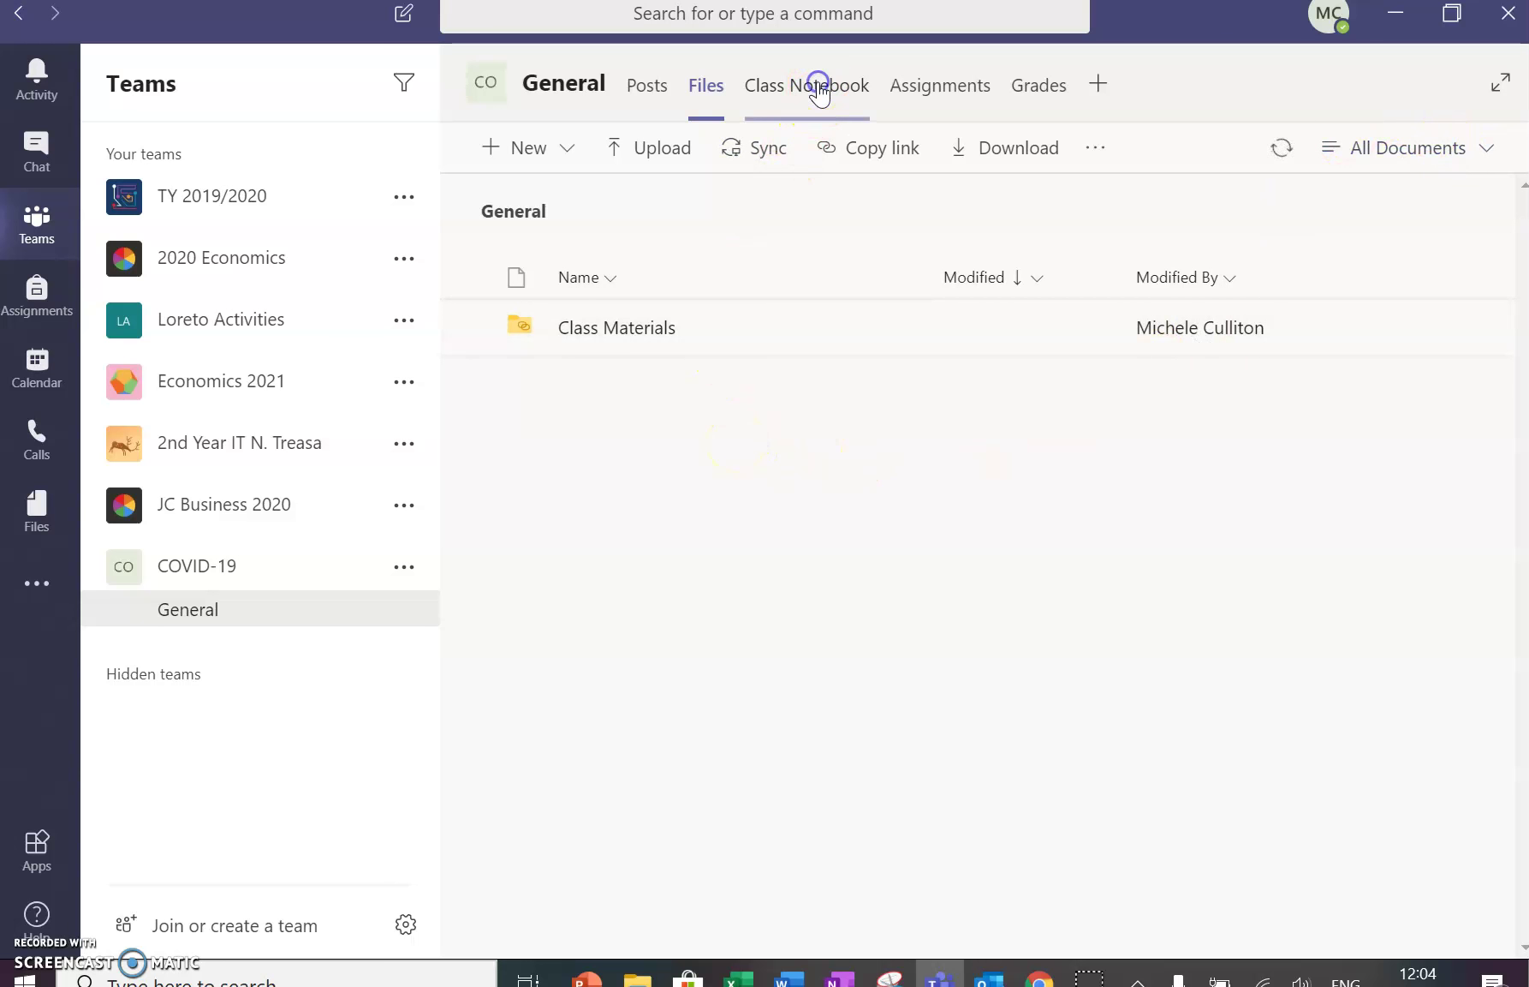
left_click(819, 90)
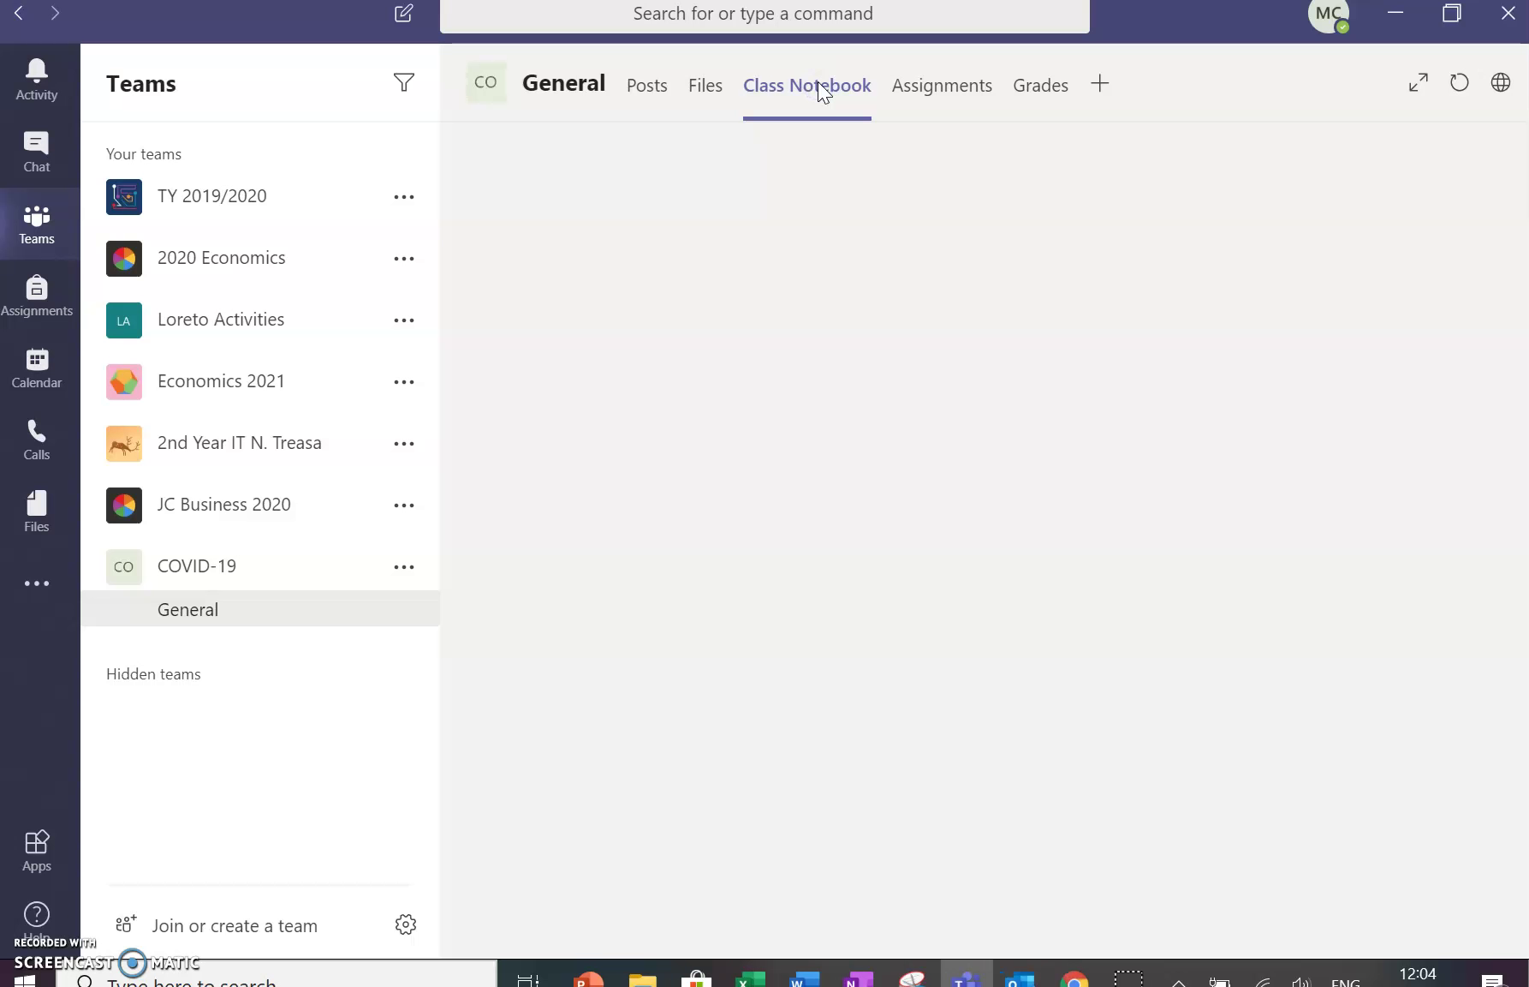